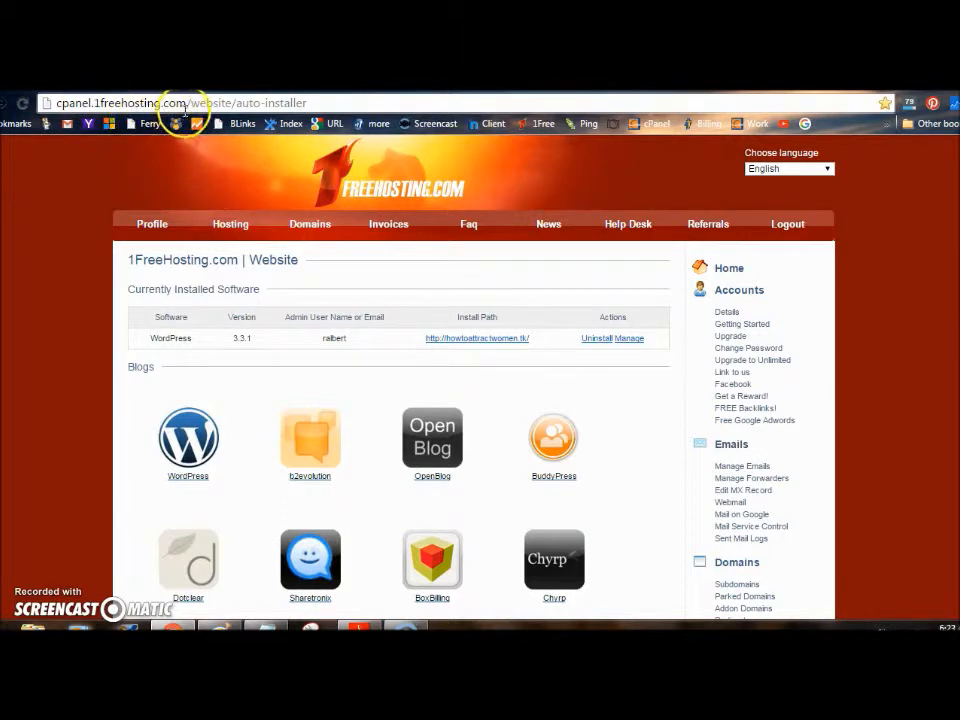
Select the web address of the auto-installer page that lists WordPress 3.3.1
left_click(95, 105)
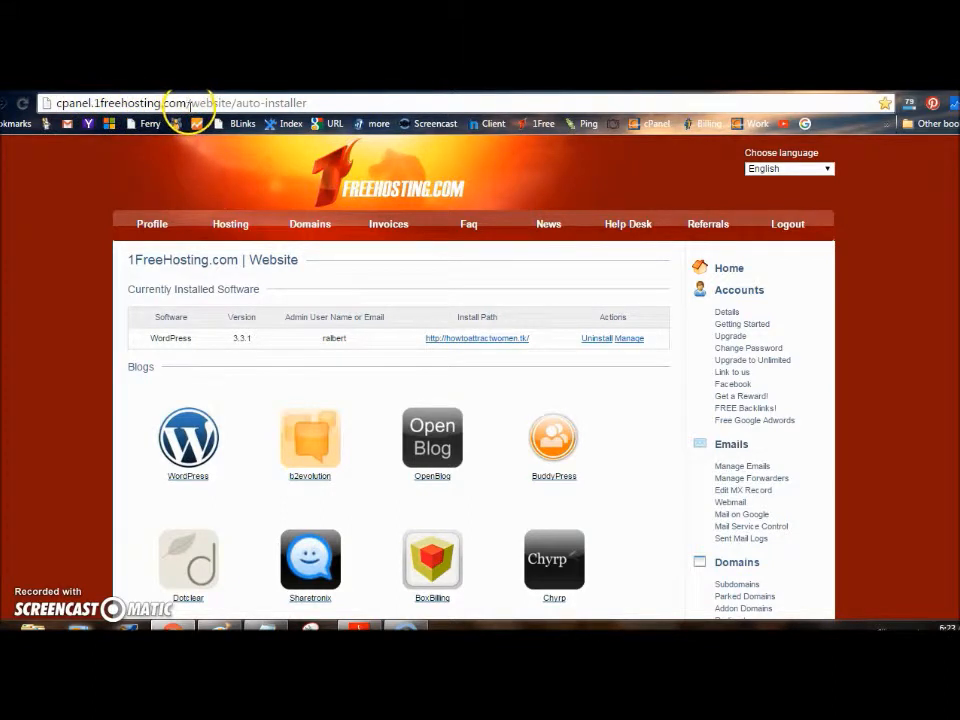
Open Freenom's My Domains list, then go to Register a New Domain in a new tab
left_click(491, 128)
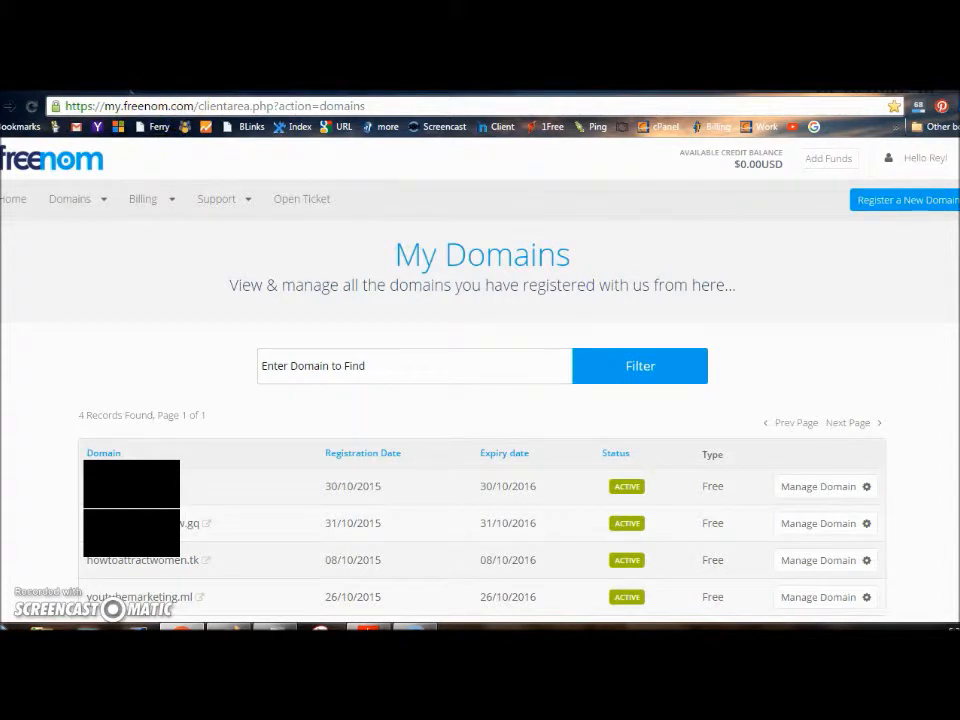
left_click(163, 85)
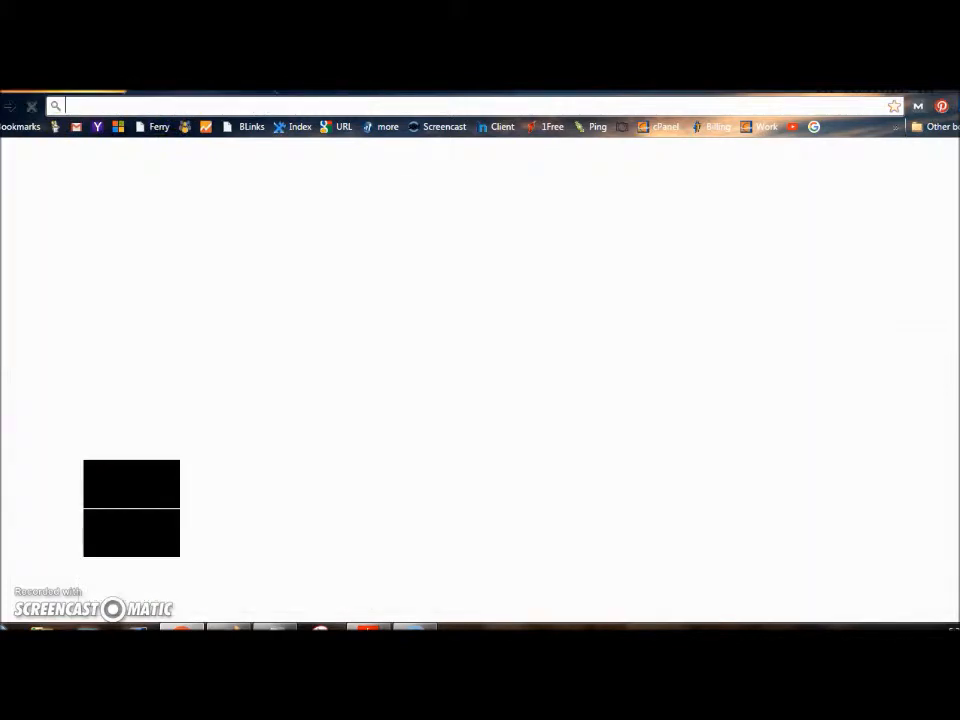
left_click(547, 122)
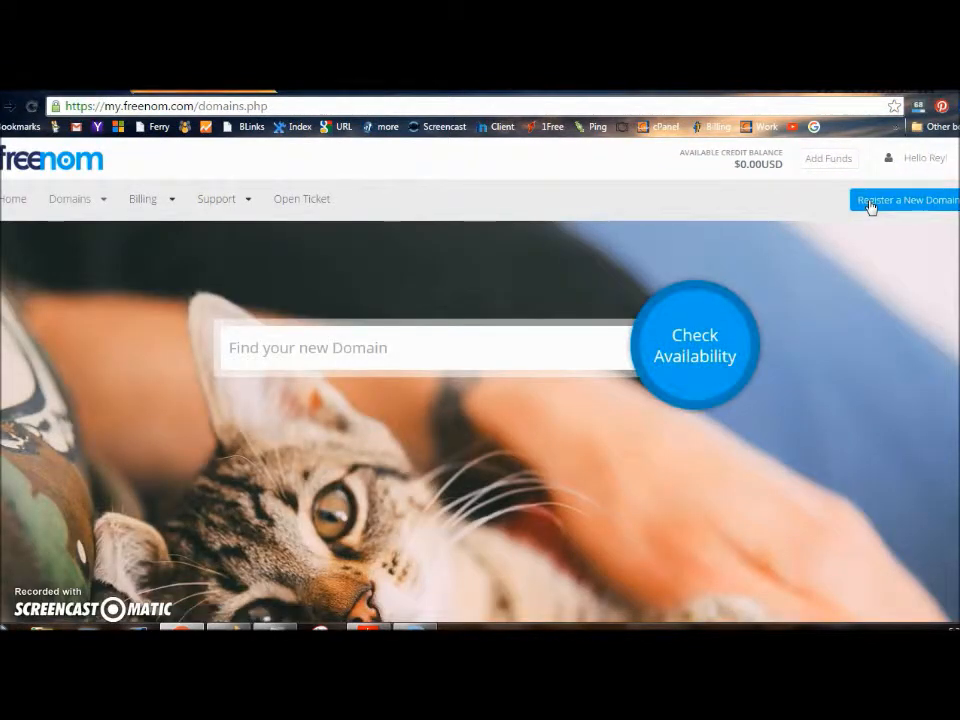
Search Freenom for 'gettingafreewebsite' and scroll to the free .tk, .ml, .ga, .cf and .gq options
left_click(397, 361)
type("howto")
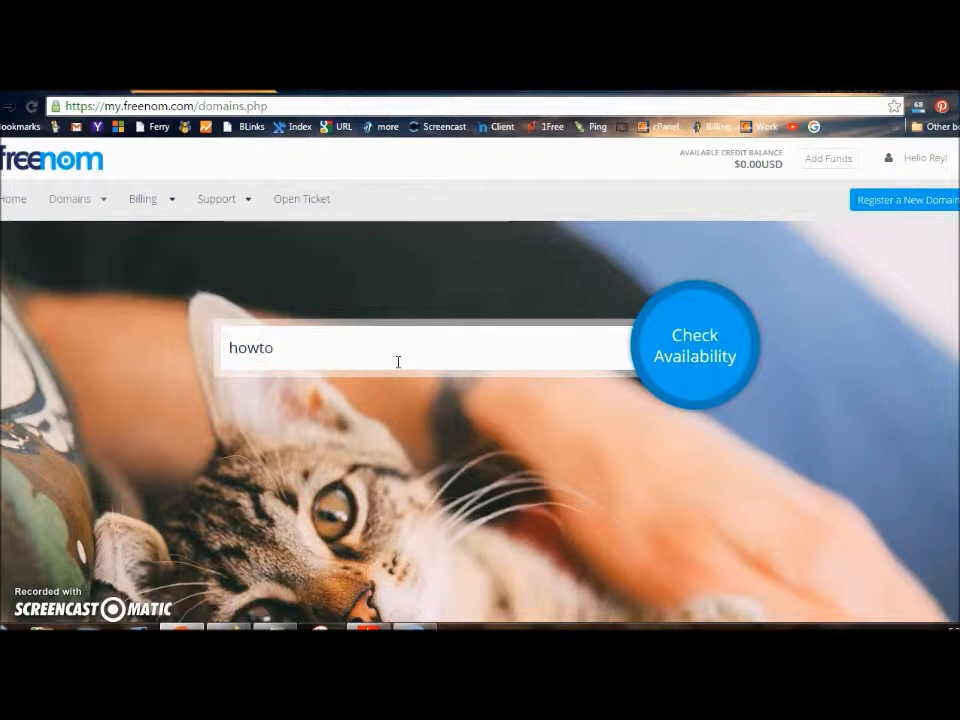
key("BackSpace")
key("BackSpace")
key("BackSpace")
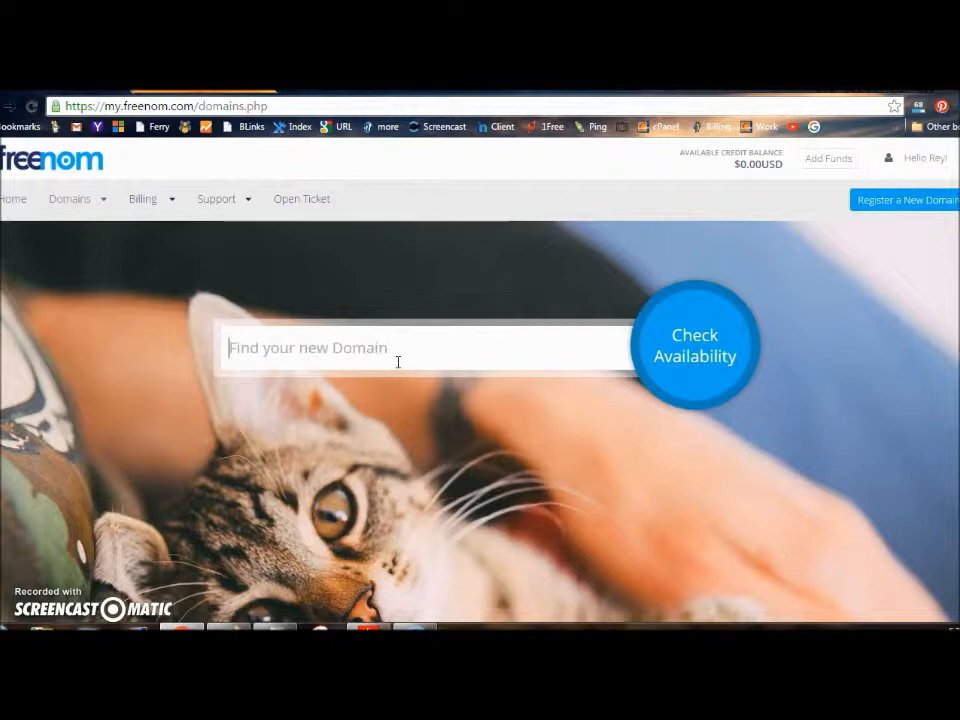
type("gettingafreewebsite")
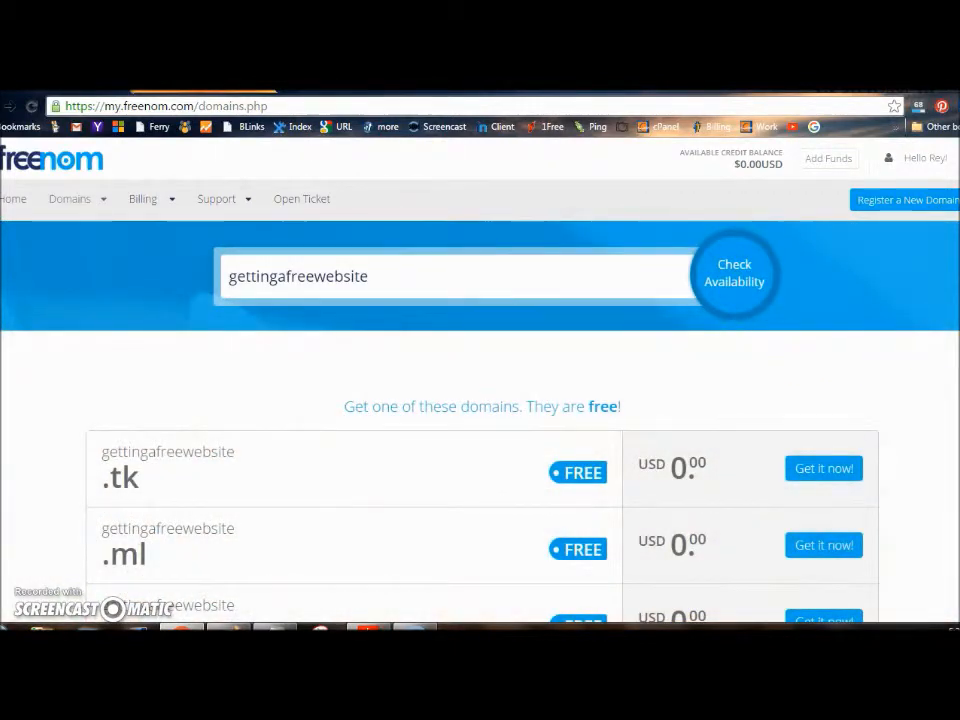
scroll(480, 380, "down", 2)
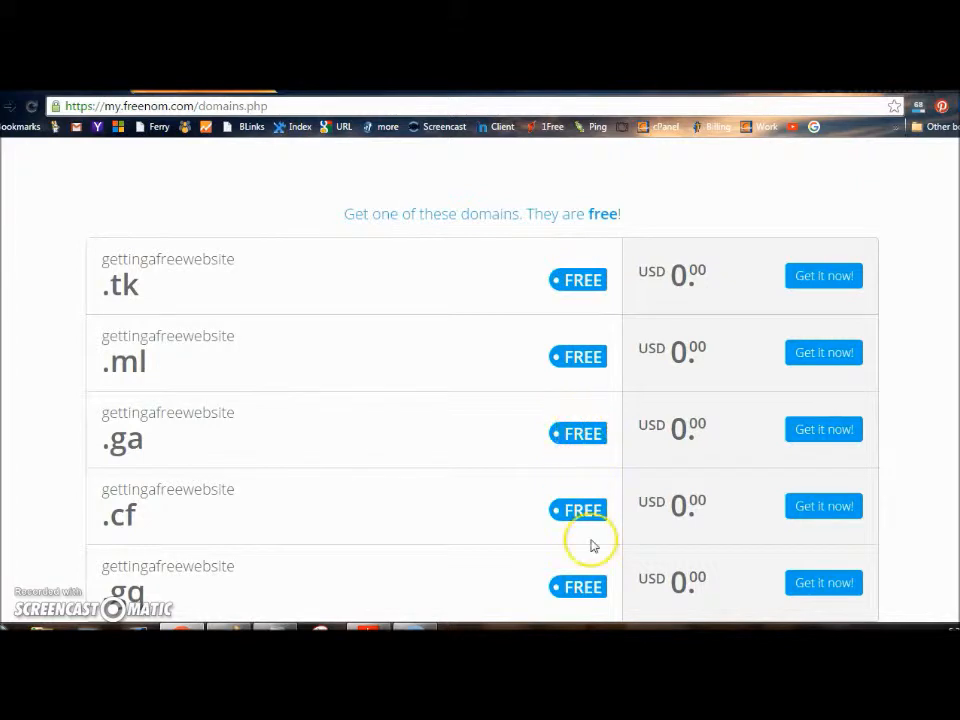
Add gettingafreewebsite.tk to the cart, copy its name, and return to 1FreeHosting
left_click(822, 280)
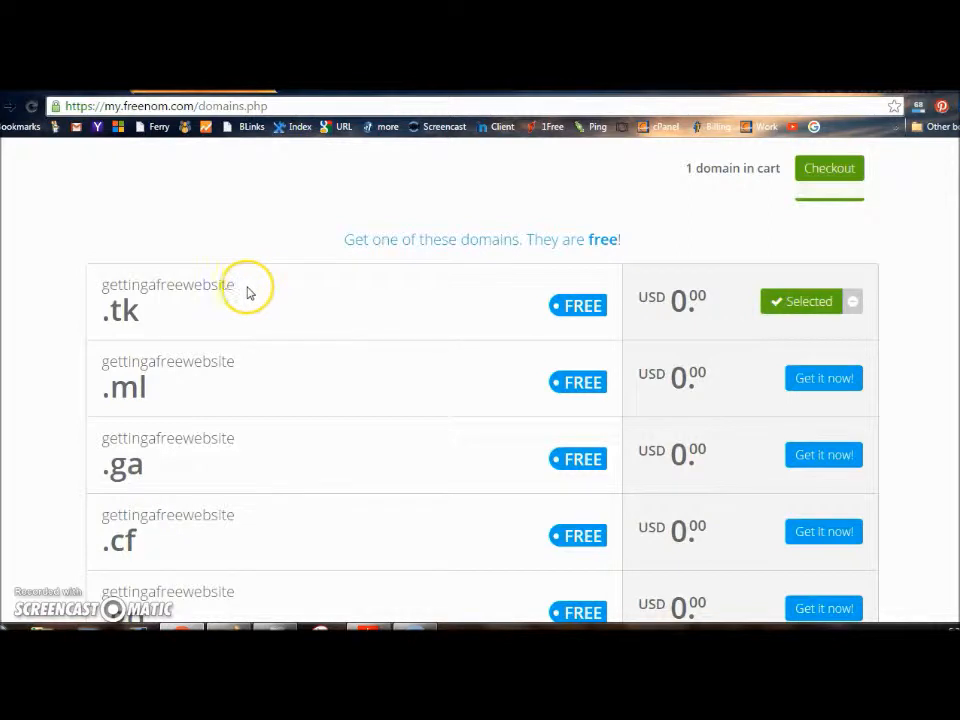
mouse_move(247, 289)
left_mouse_down()
mouse_move(164, 286)
mouse_move(238, 286)
left_mouse_up()
triple_click(104, 304)
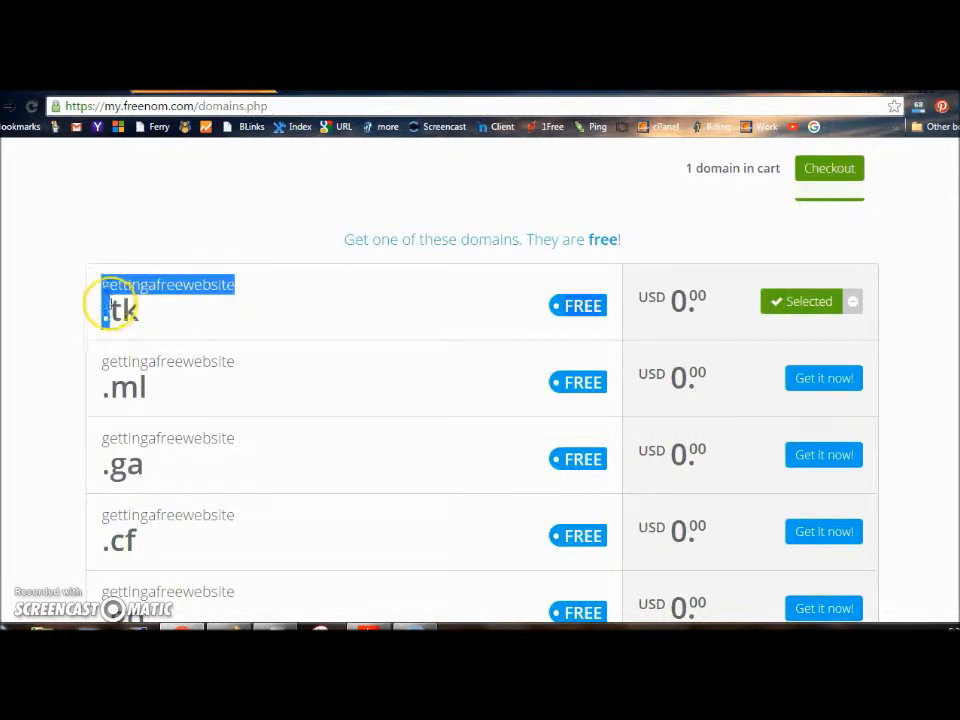
left_click(128, 313)
triple_click(133, 306)
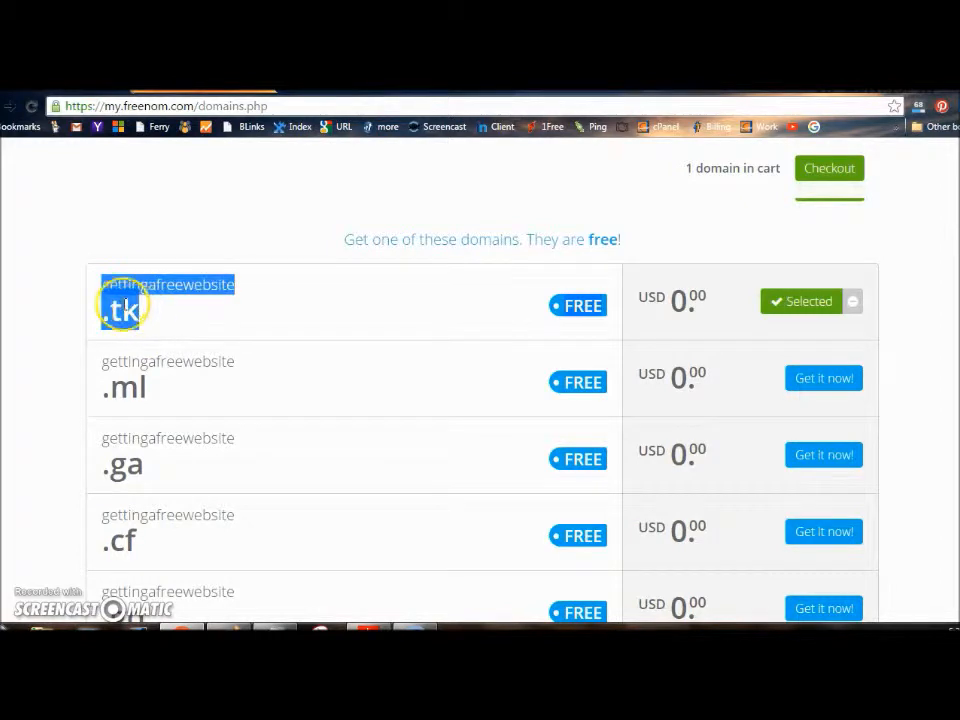
right_click(122, 302)
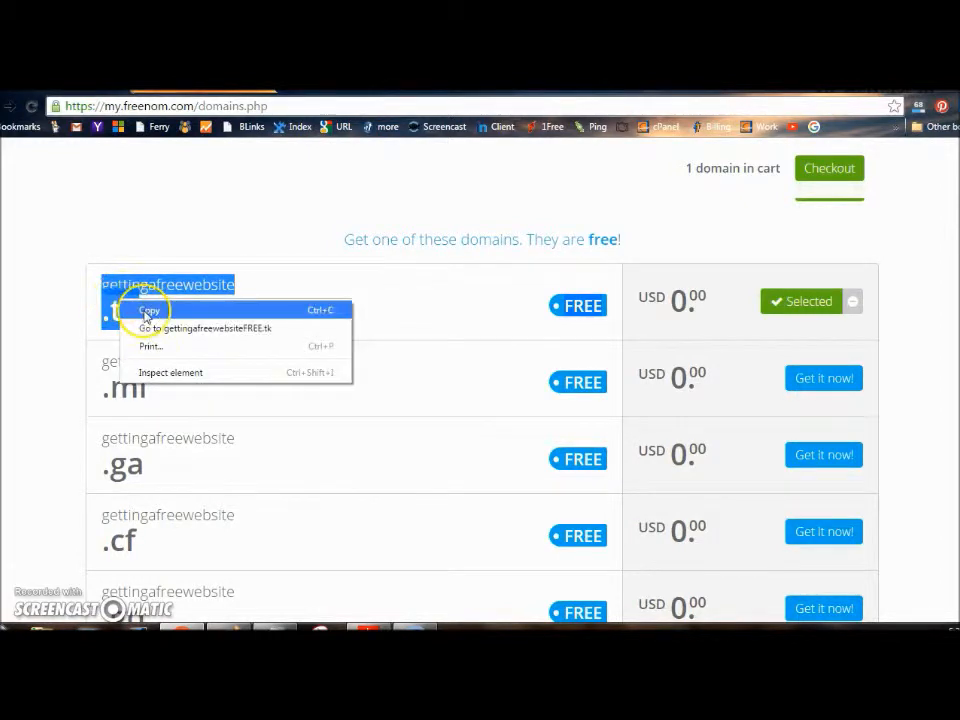
left_click(148, 310)
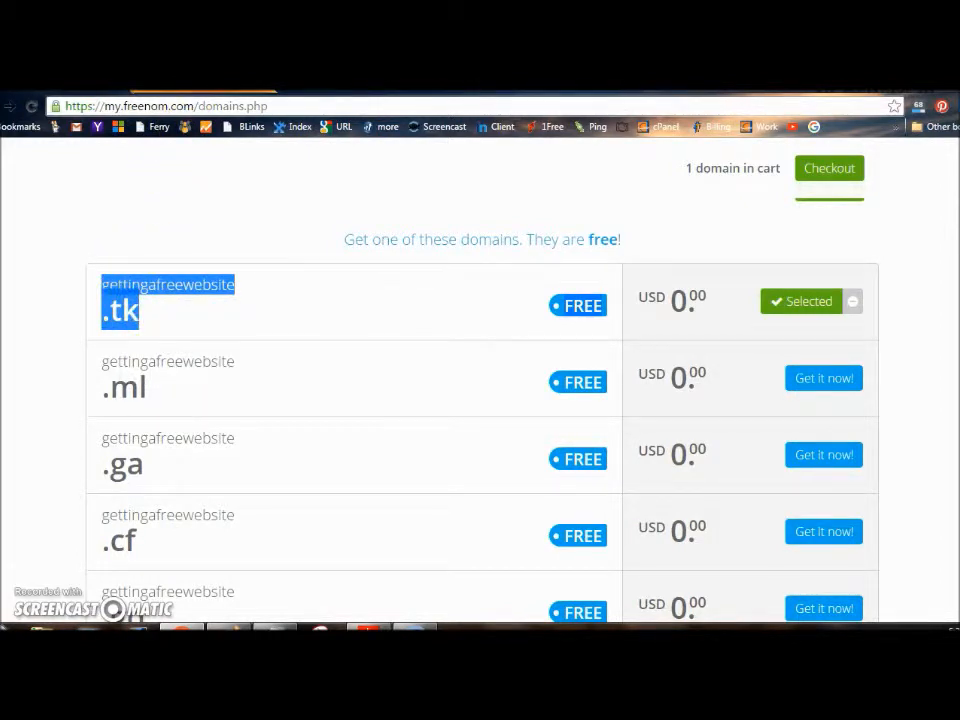
left_click(80, 91)
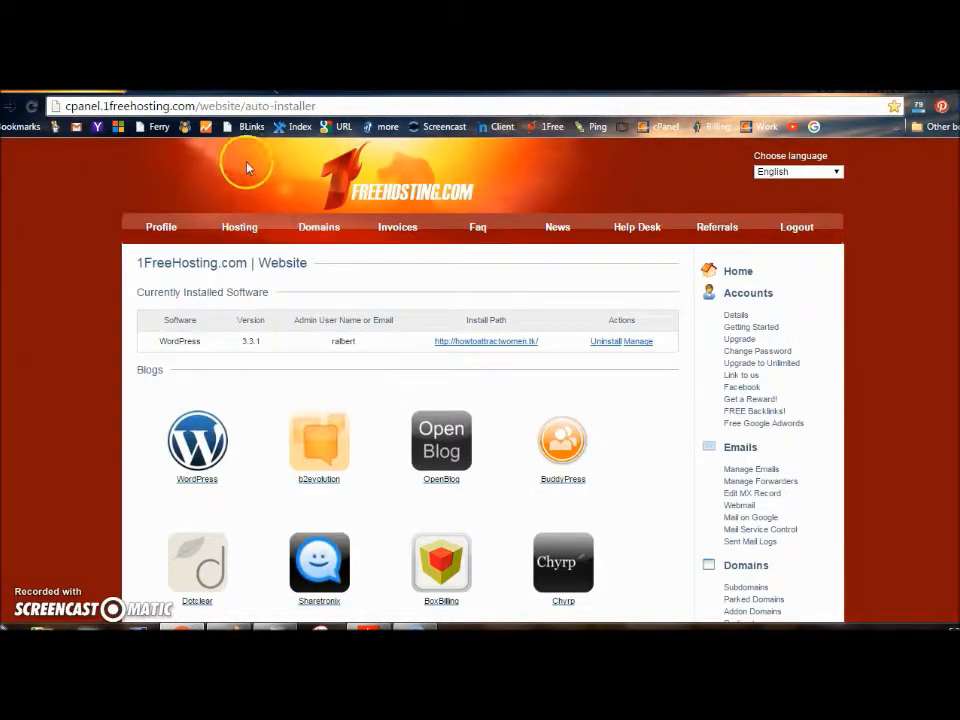
Start a new hosting account using the Domain option, pasting in the copied .tk name
left_click(241, 233)
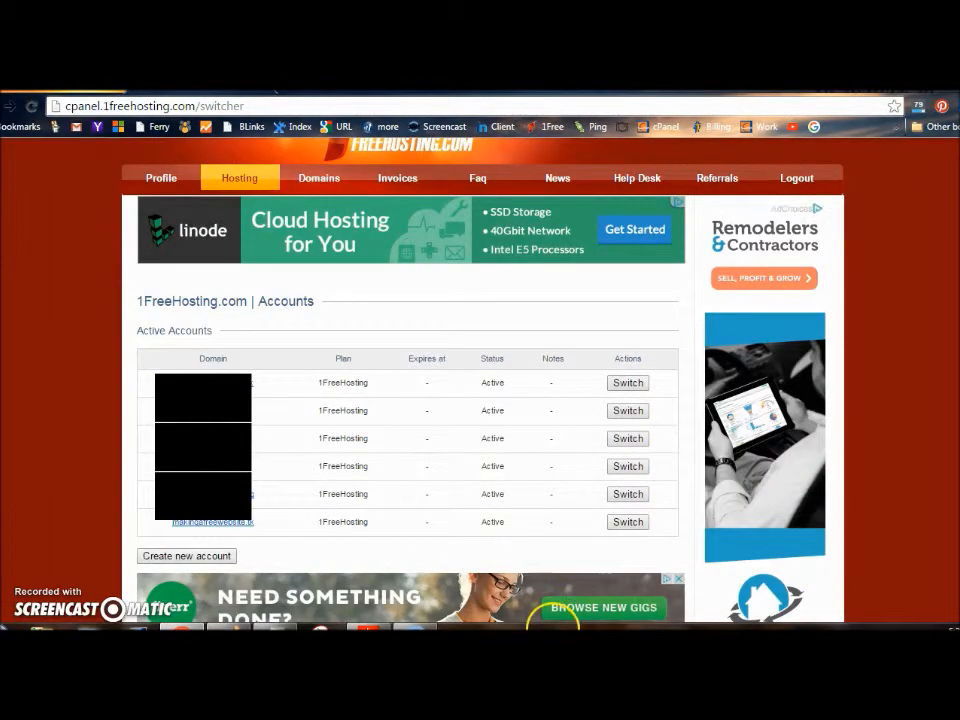
left_click(235, 560)
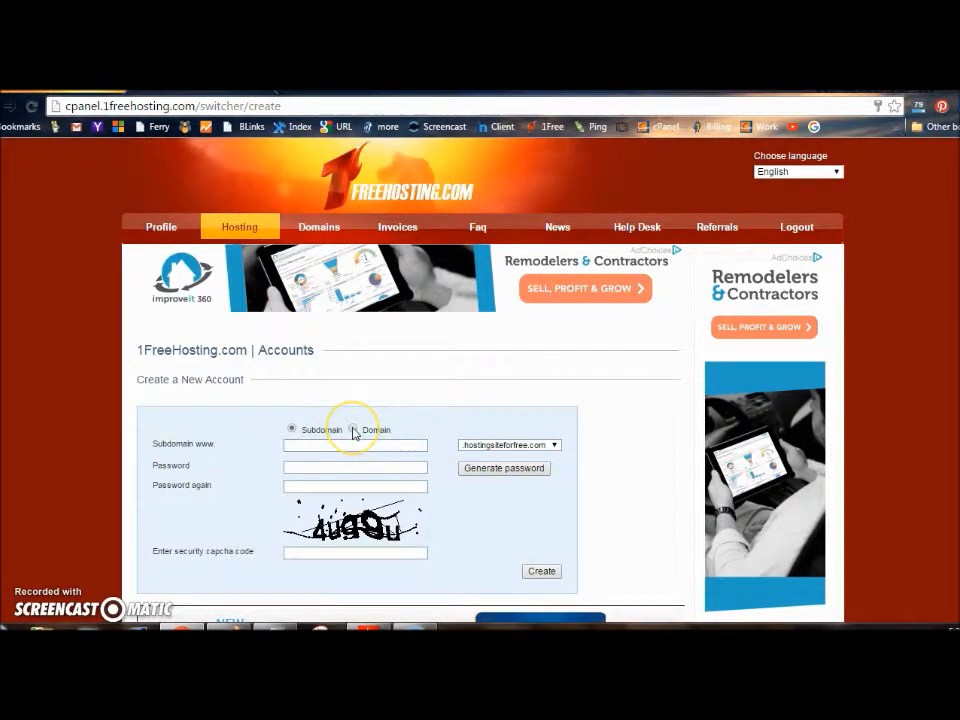
left_click(353, 431)
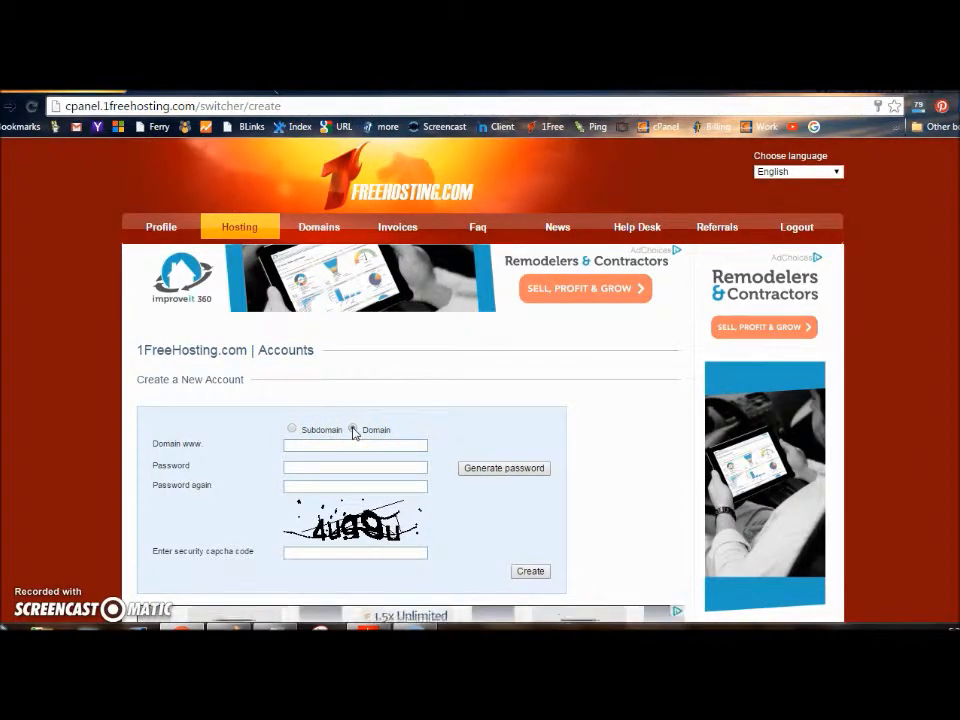
left_click(319, 447)
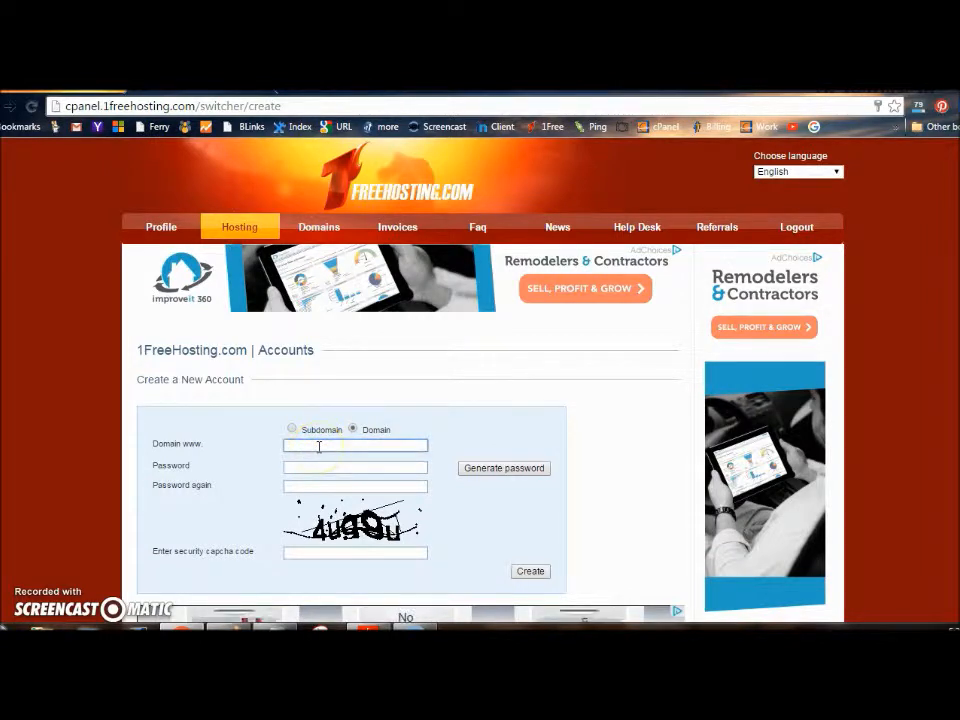
right_click(319, 446)
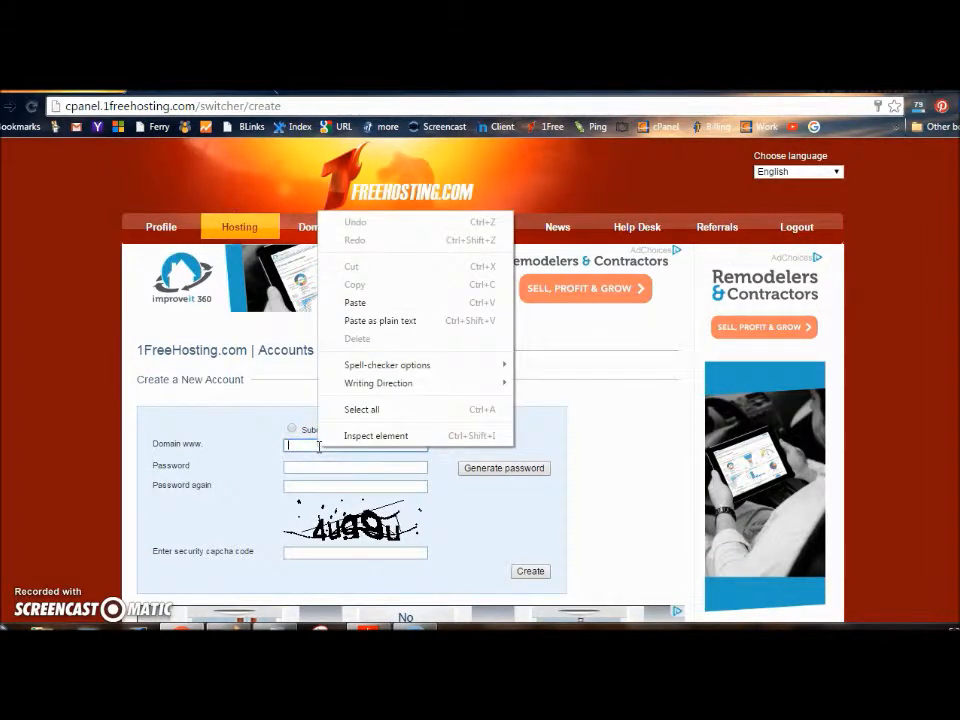
left_click(353, 304)
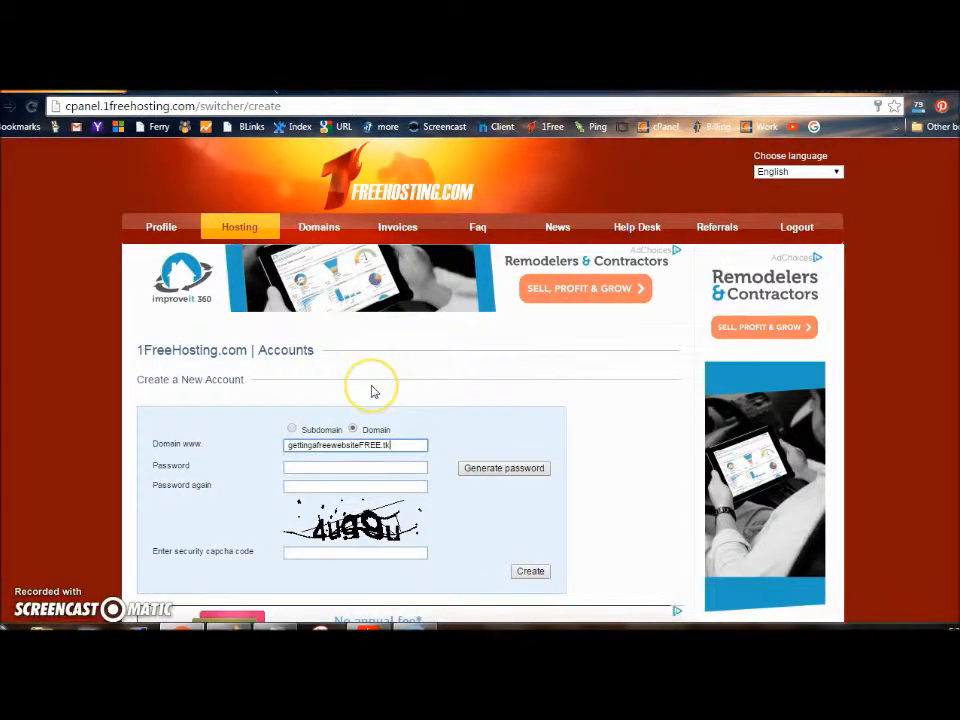
Remove FREE from the domain, enter the password twice and the captcha, then submit
left_click(382, 446)
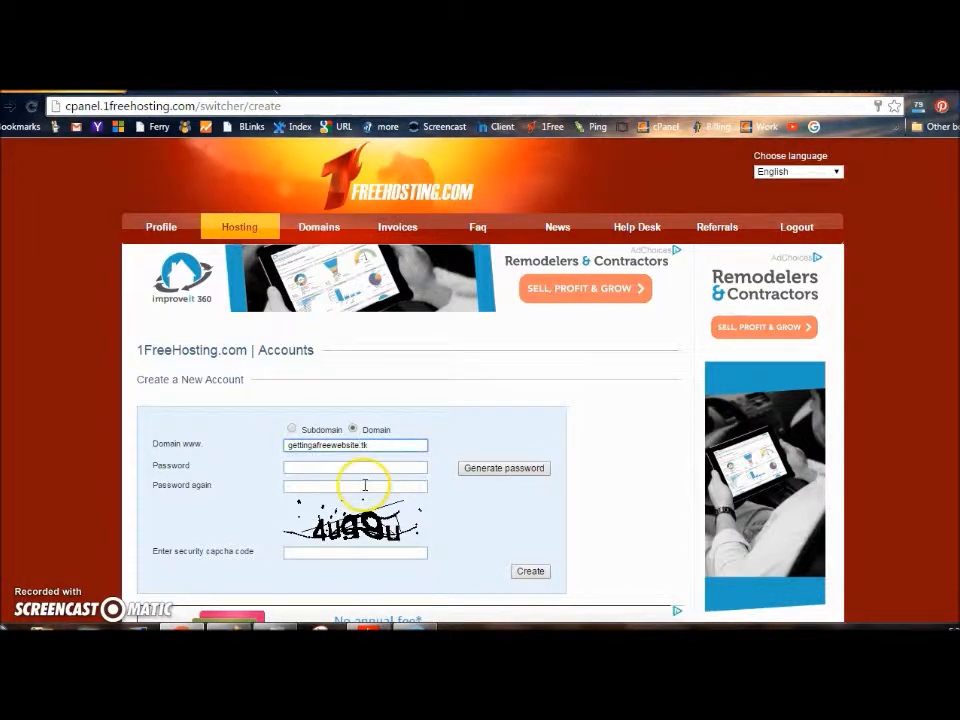
left_click(321, 467)
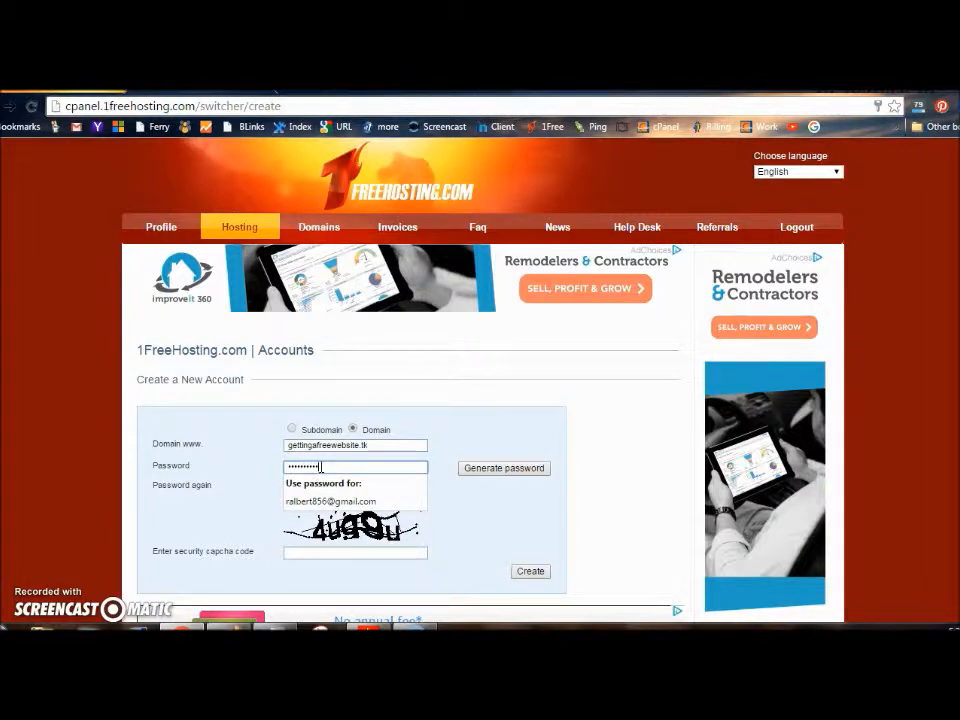
left_click(302, 488)
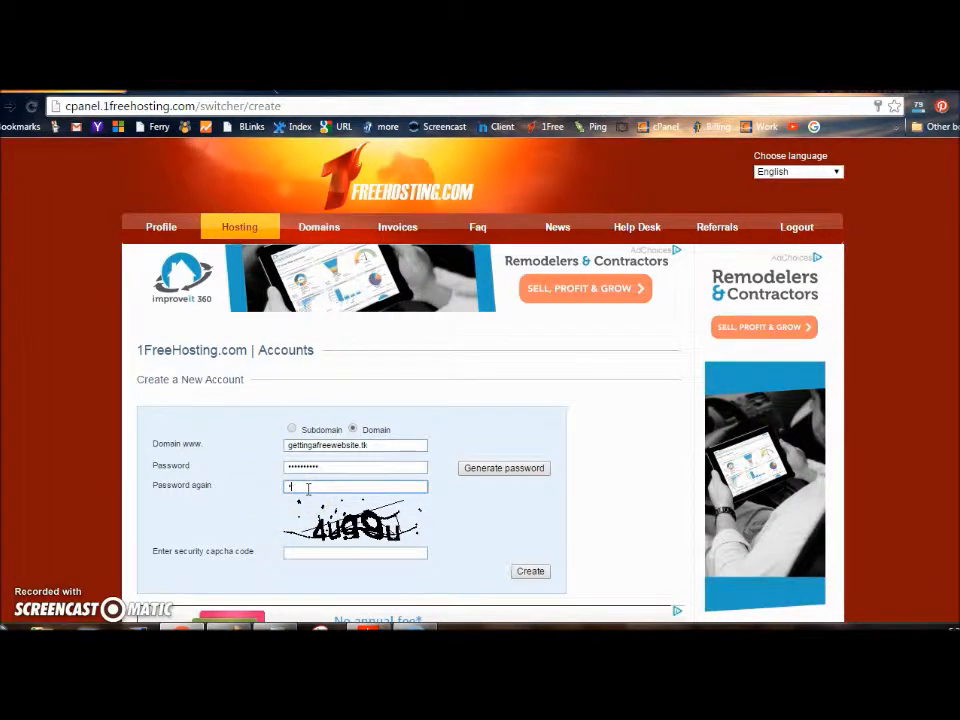
type("•")
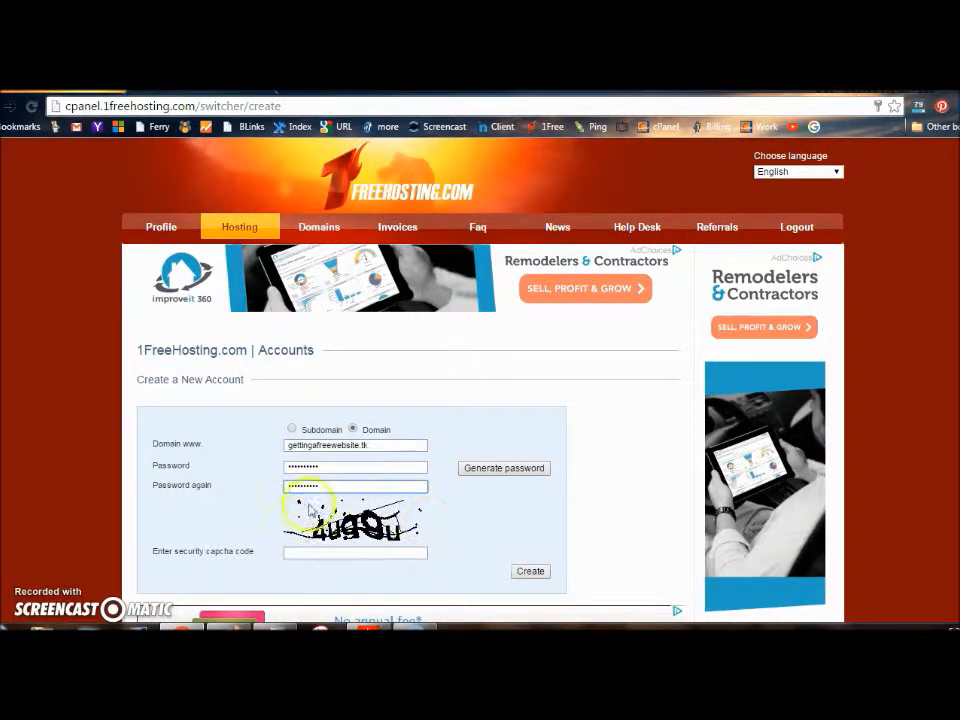
left_click(300, 552)
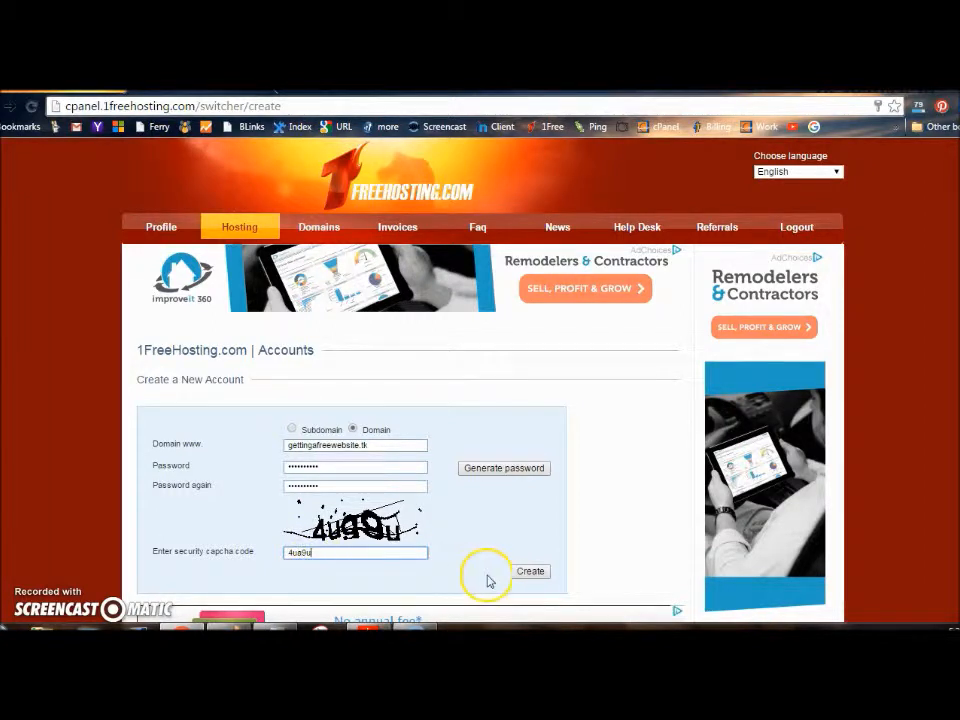
left_click(530, 571)
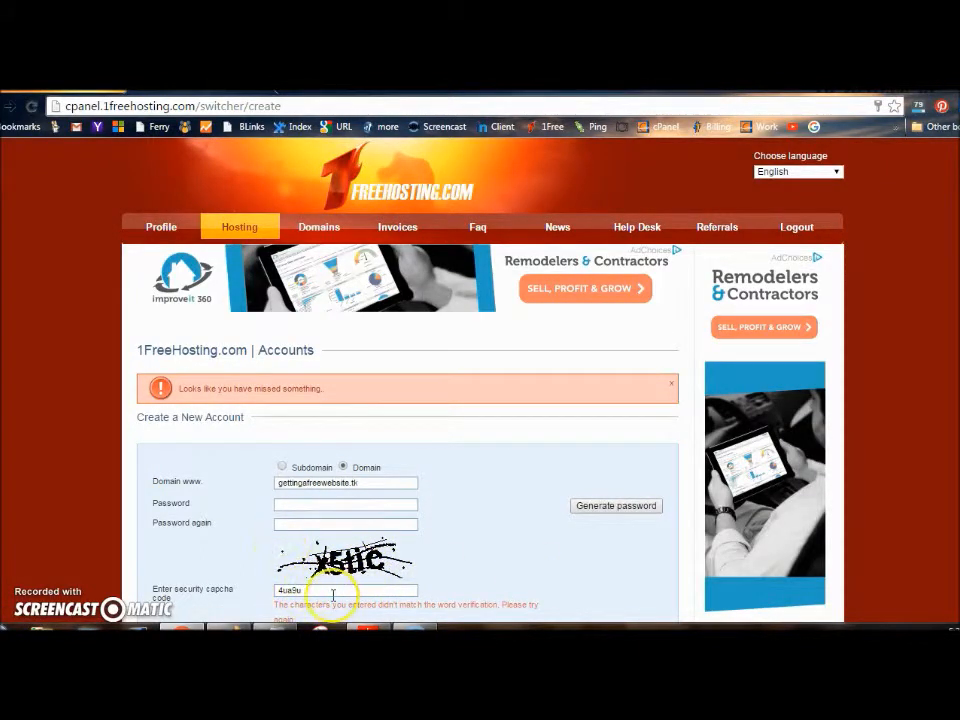
Re-enter both passwords, correct the captcha entry, and resubmit the account form
left_click(291, 505)
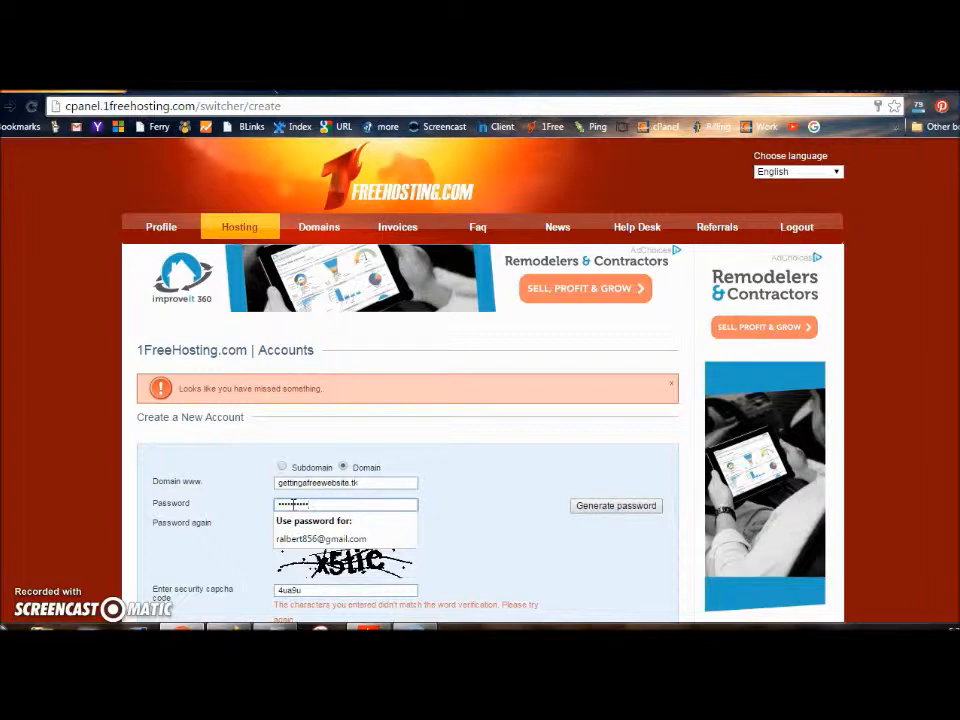
left_click(255, 558)
left_click(289, 525)
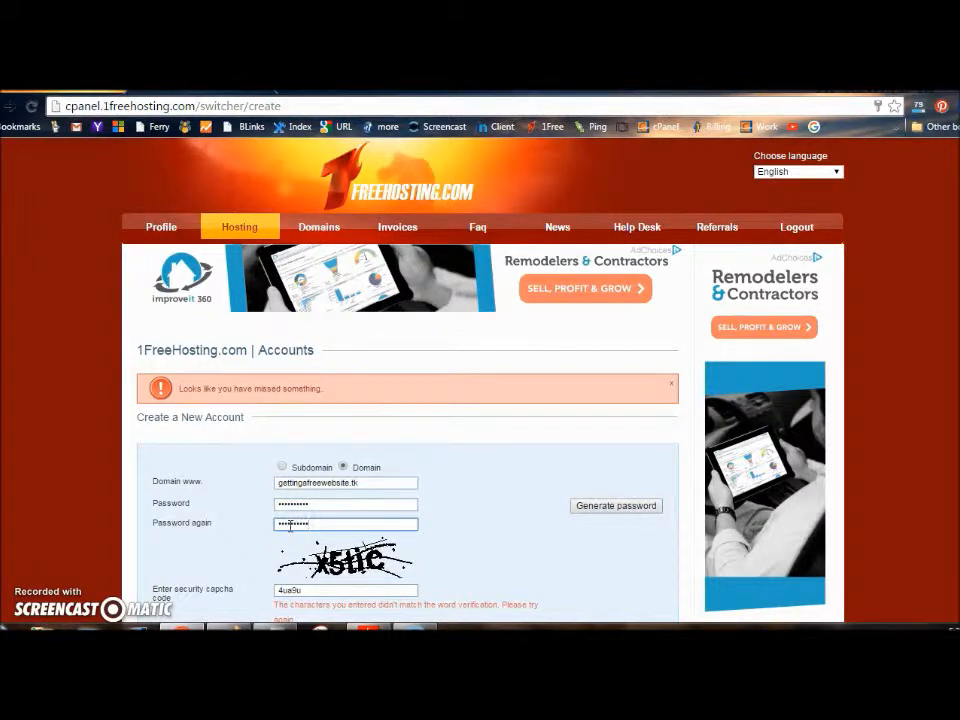
left_click_drag(300, 590, 266, 591)
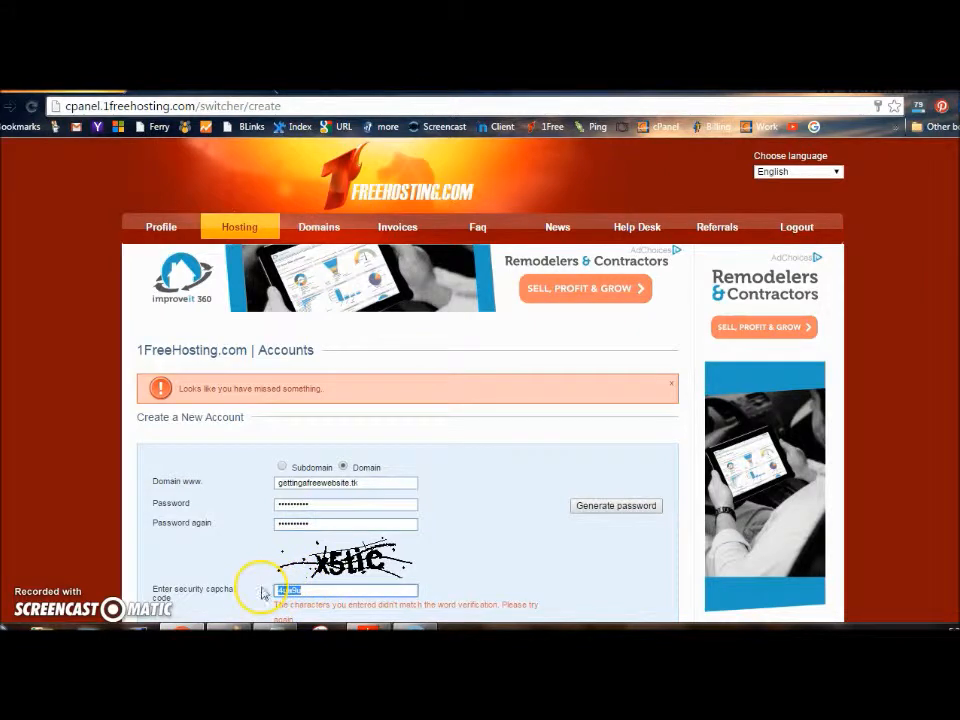
type("x5tic")
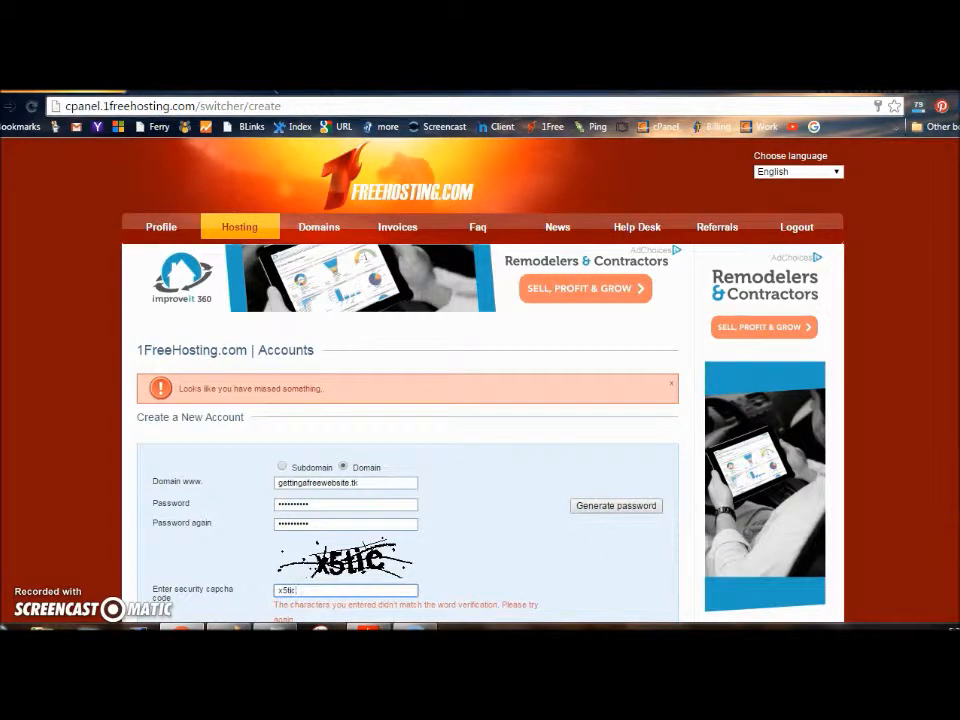
scroll(952, 490, "down", 1)
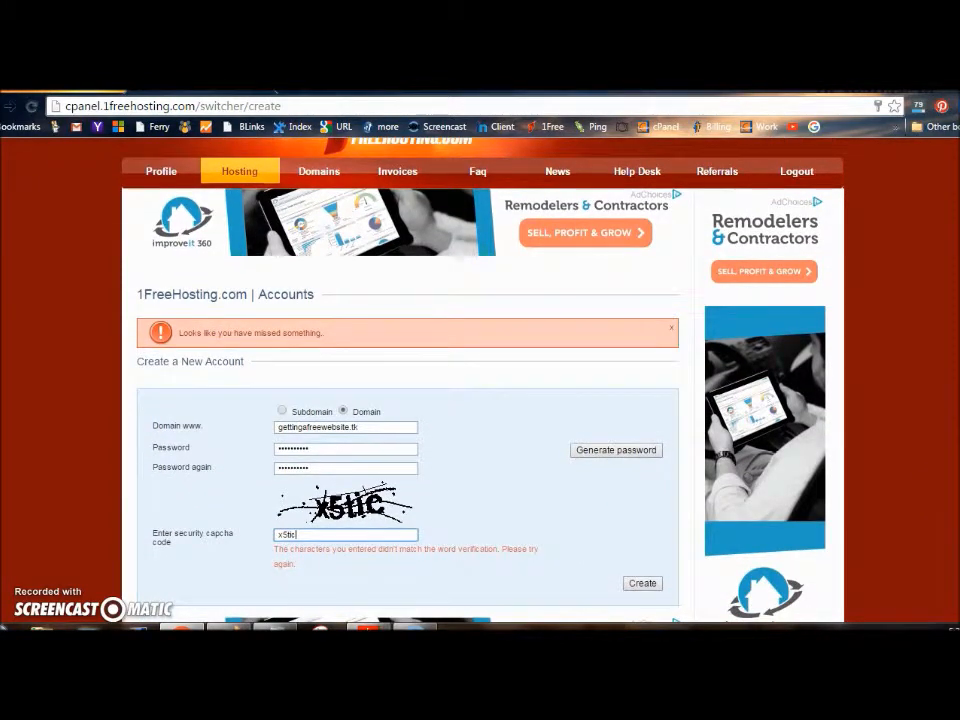
left_click(641, 582)
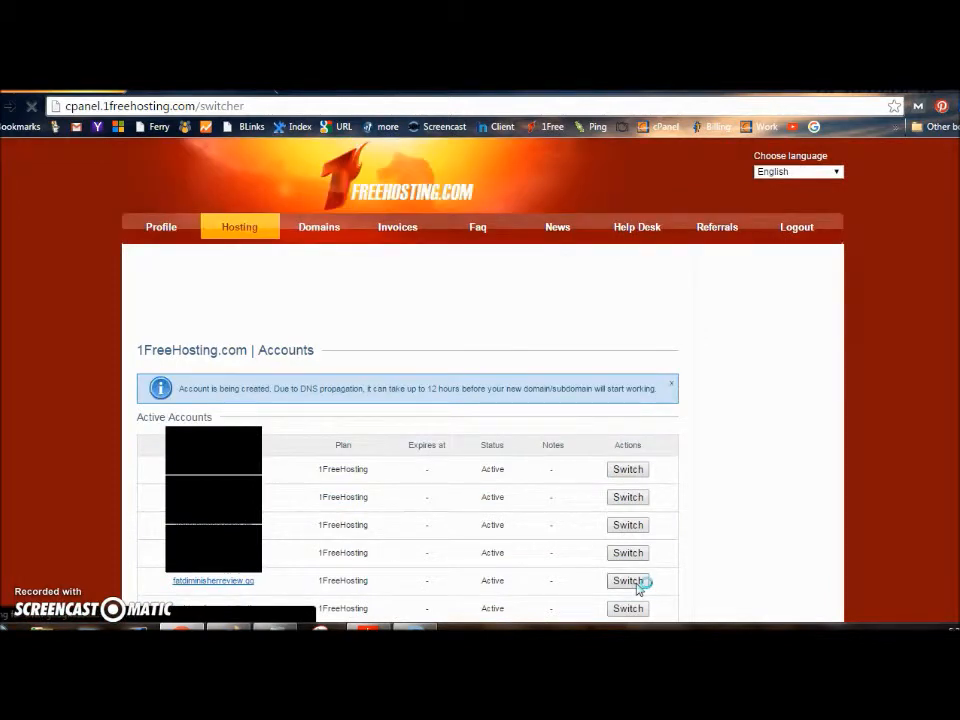
Reload the accounts list, check gettingafreewebsite.tk's details, and switch into that account
scroll(926, 439, "down", 1)
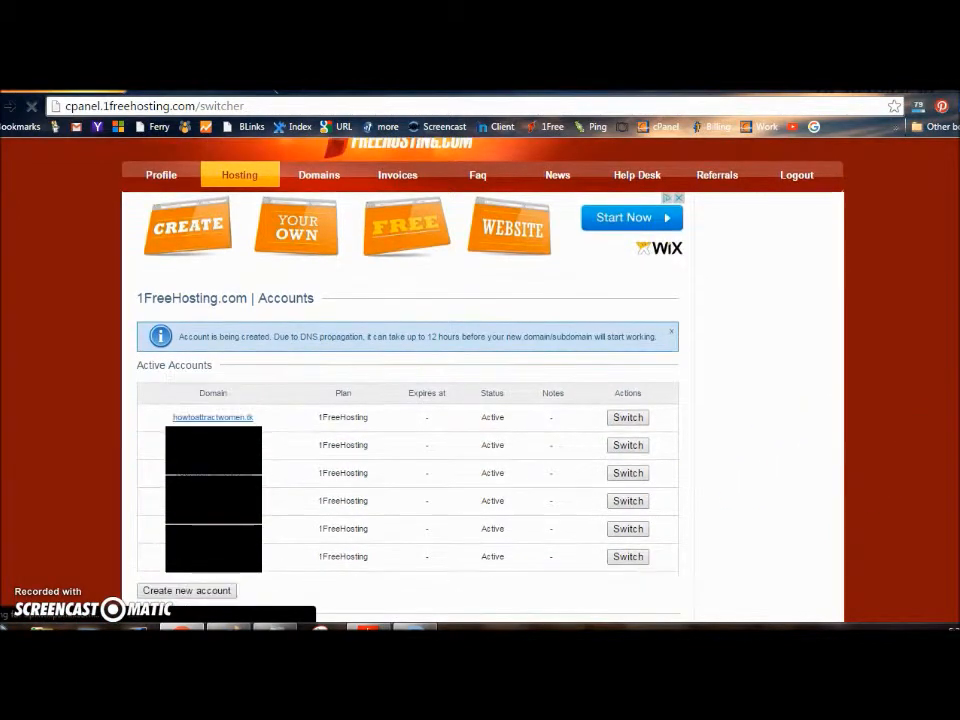
scroll(557, 584, "down", 3)
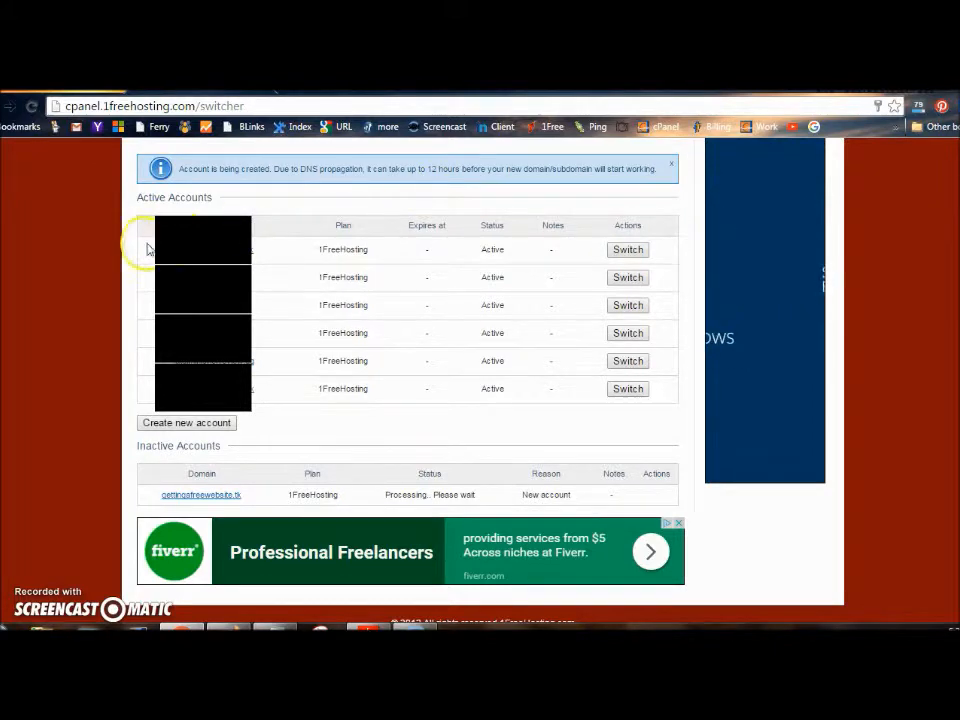
left_click(34, 109)
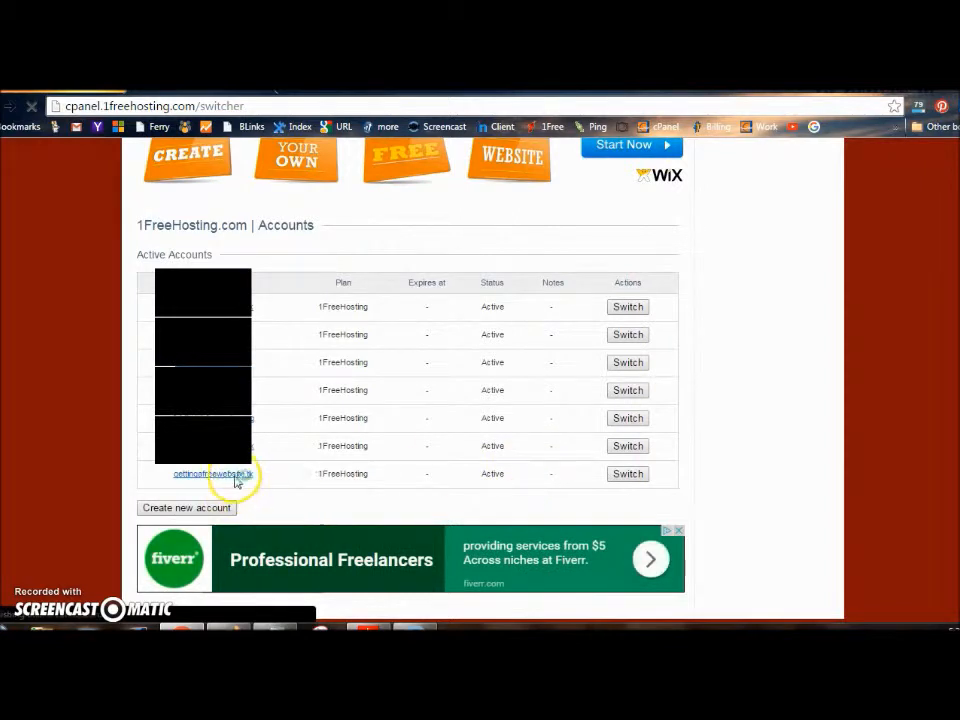
left_click(628, 474)
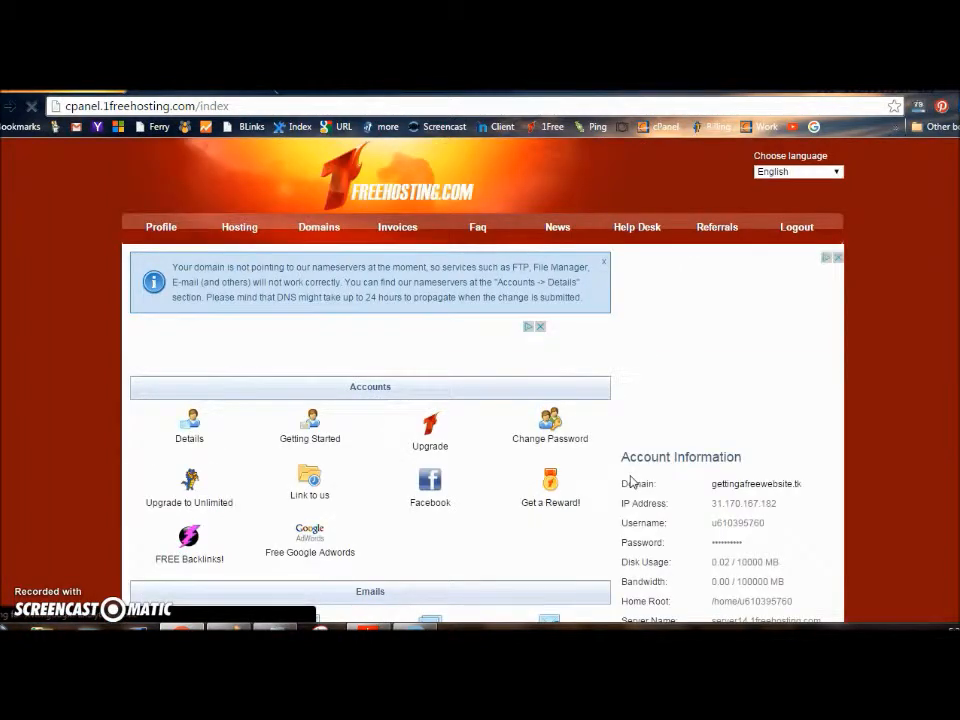
left_click(190, 426)
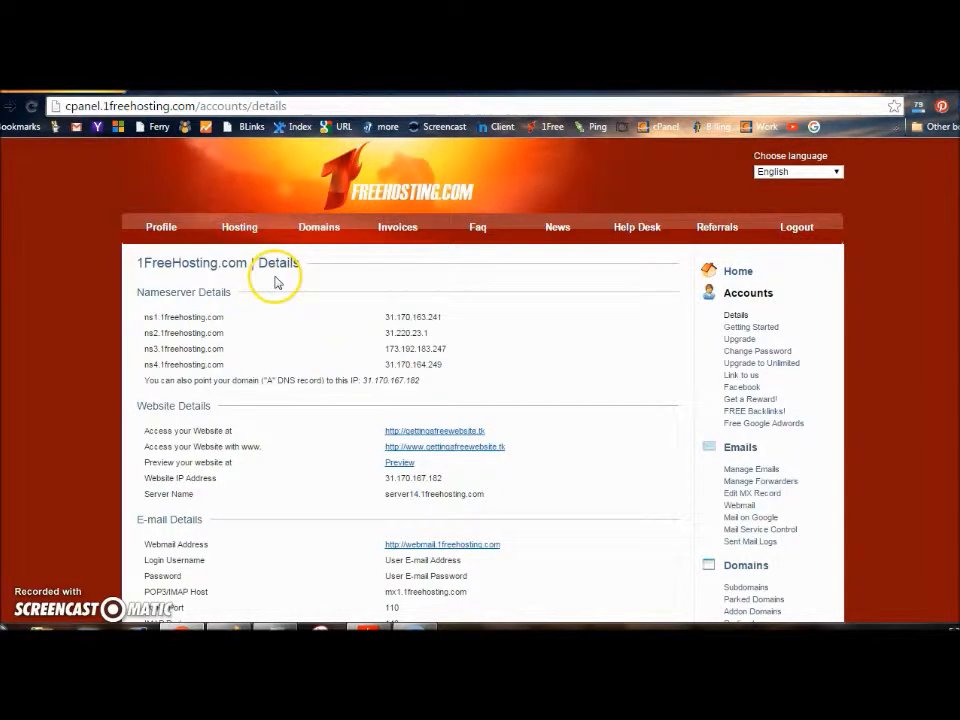
left_click(236, 236)
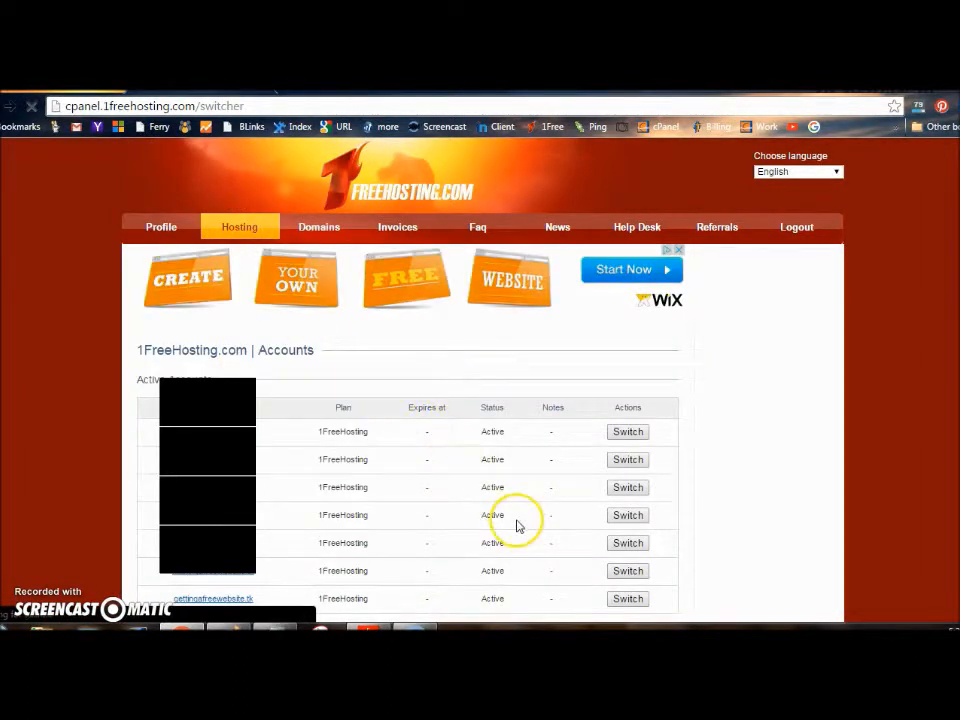
left_click(629, 600)
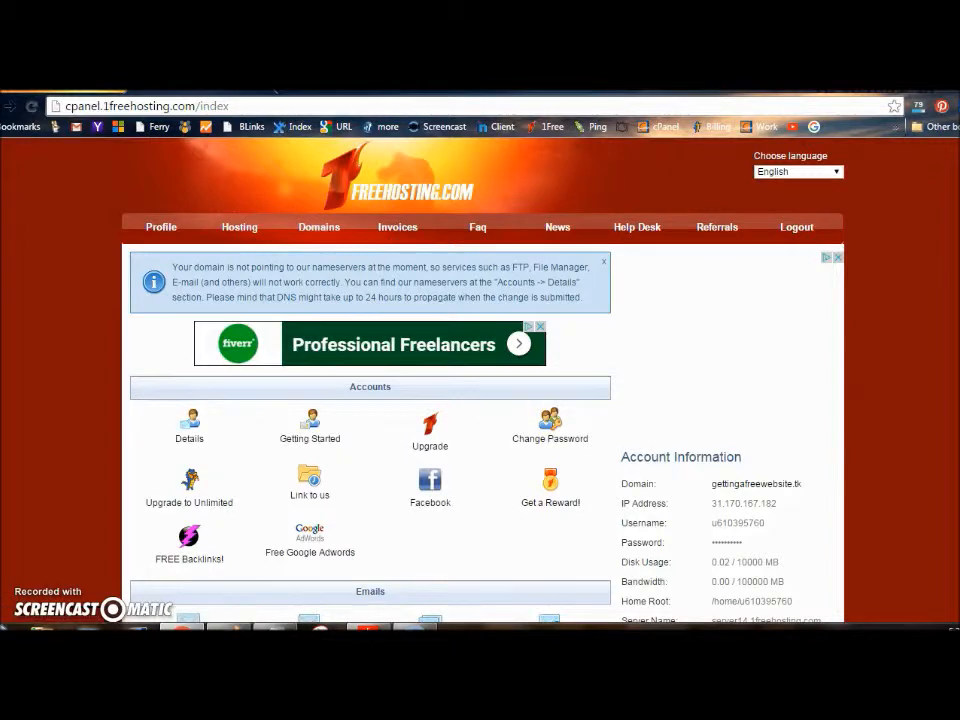
Create a MySQL database and user both named 'web', with the user's password set
scroll(480, 400, "down", 3)
scroll(480, 400, "down", 4)
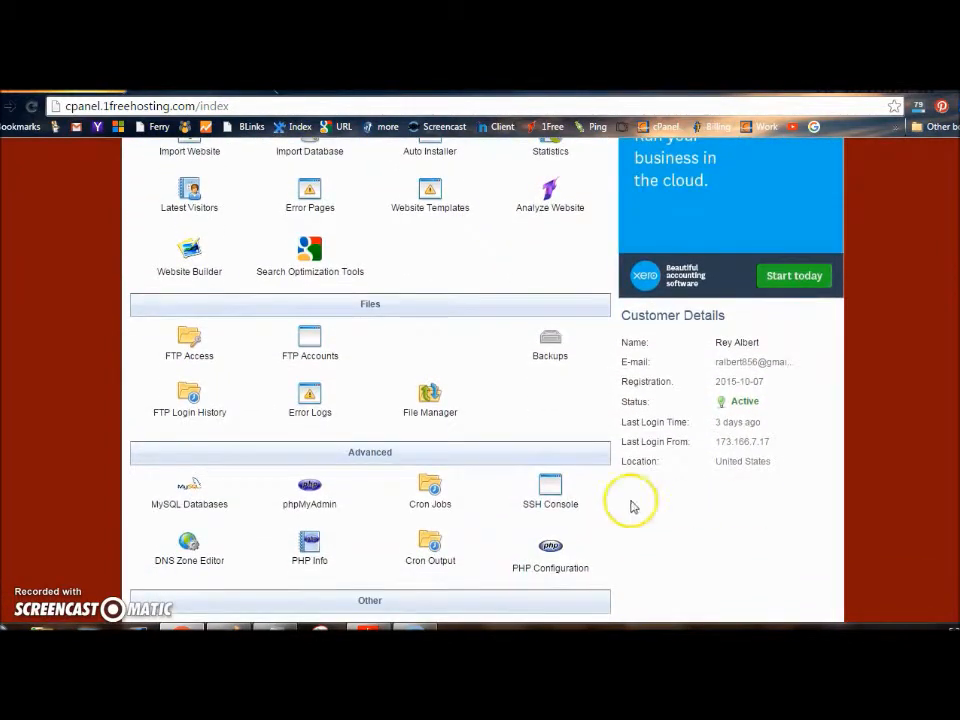
left_click(193, 505)
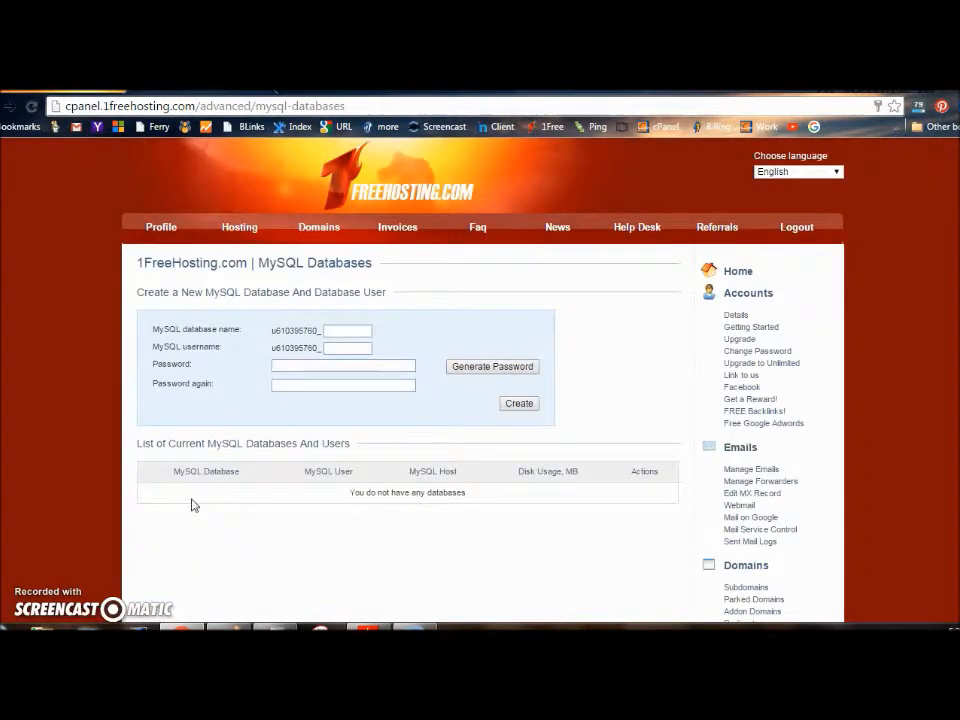
left_click(333, 331)
left_click(335, 347)
type("web")
left_click(326, 364)
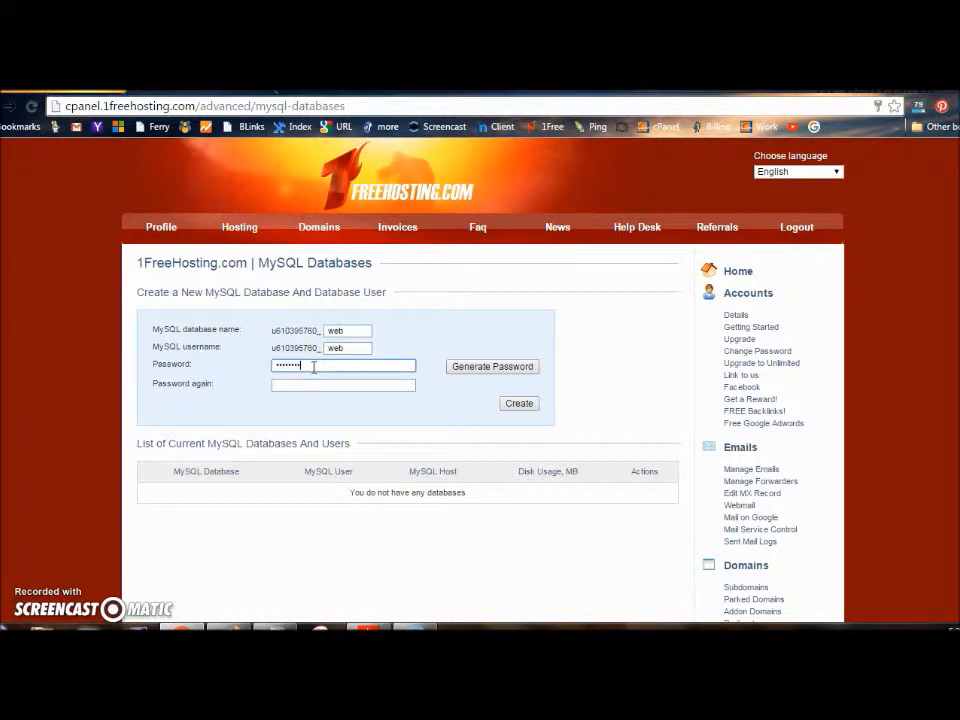
left_click(298, 387)
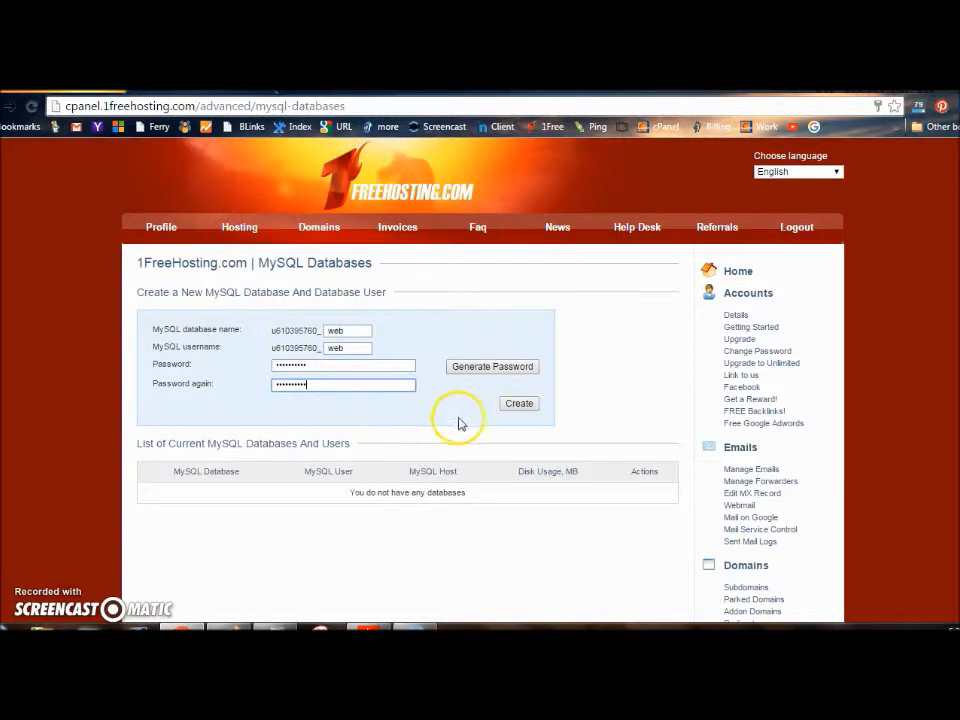
left_click(513, 406)
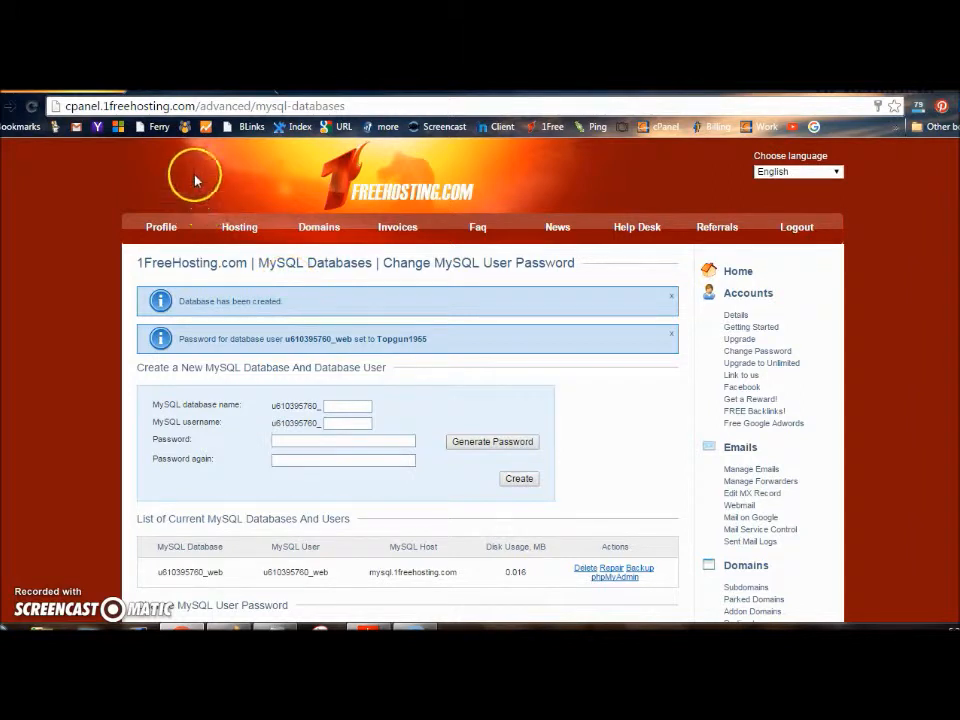
Set the gettingafreewebsite.tk Freenom order to use your own DNS, then return to 1FreeHosting
left_click(70, 88)
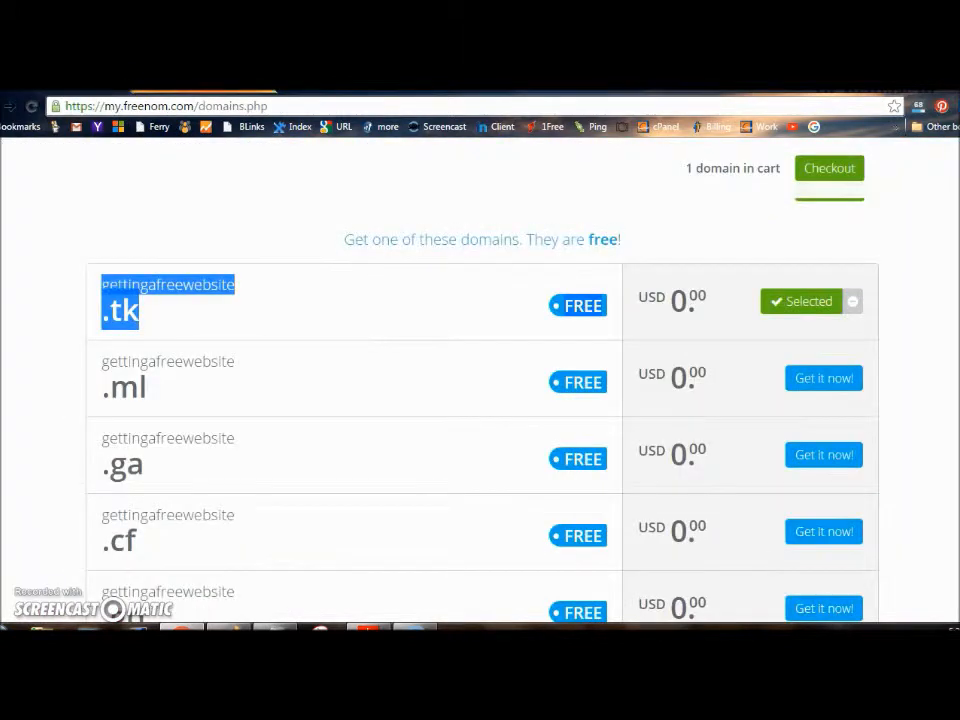
left_click(575, 215)
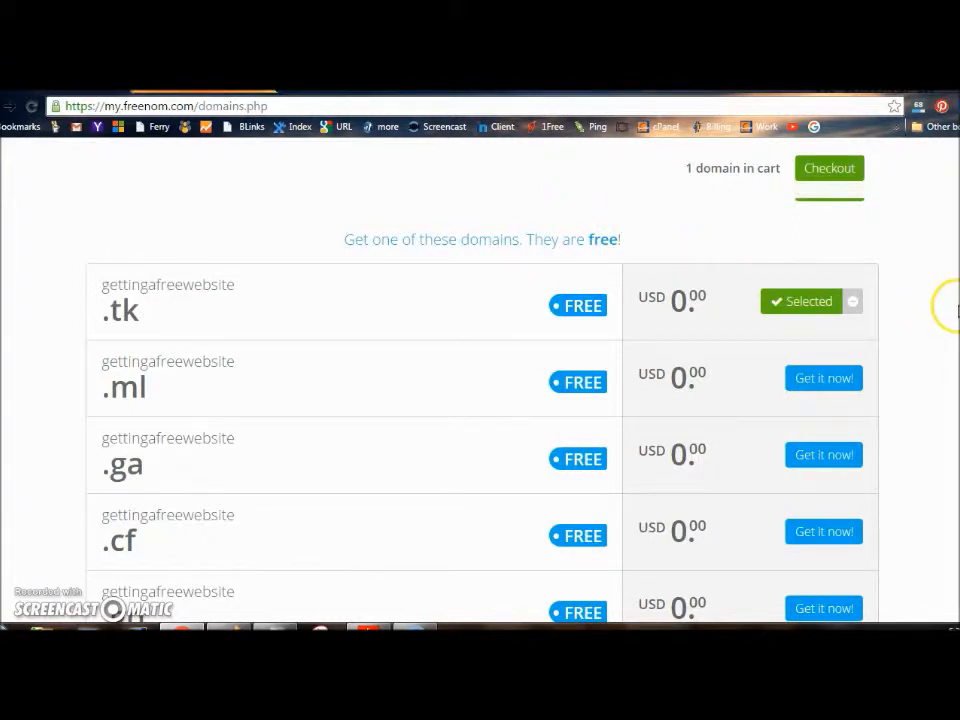
scroll(480, 400, "down", 1)
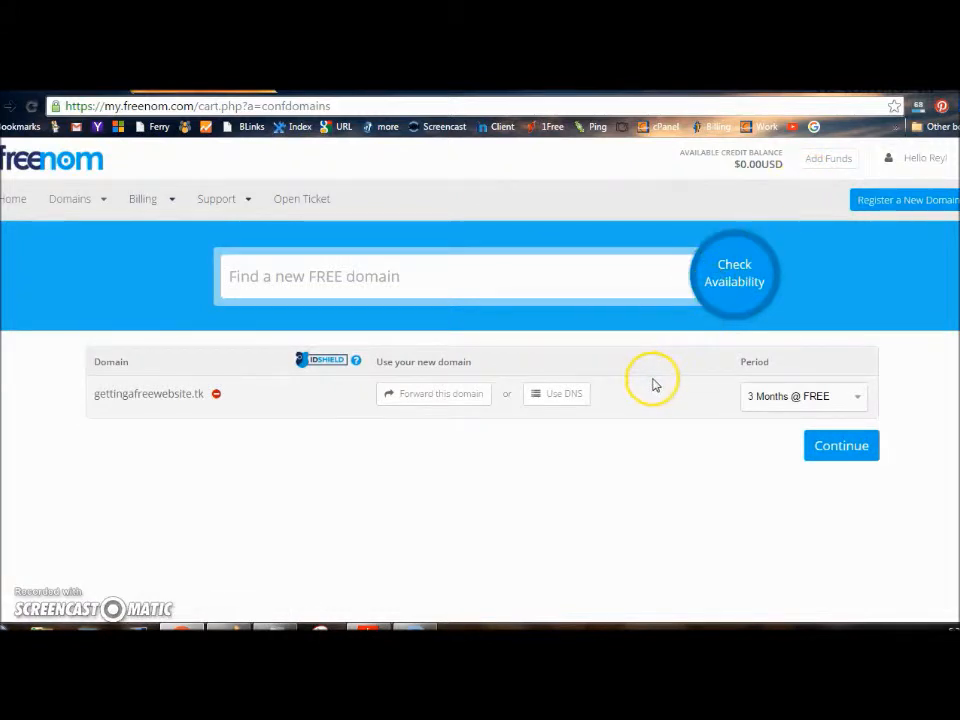
left_click(565, 399)
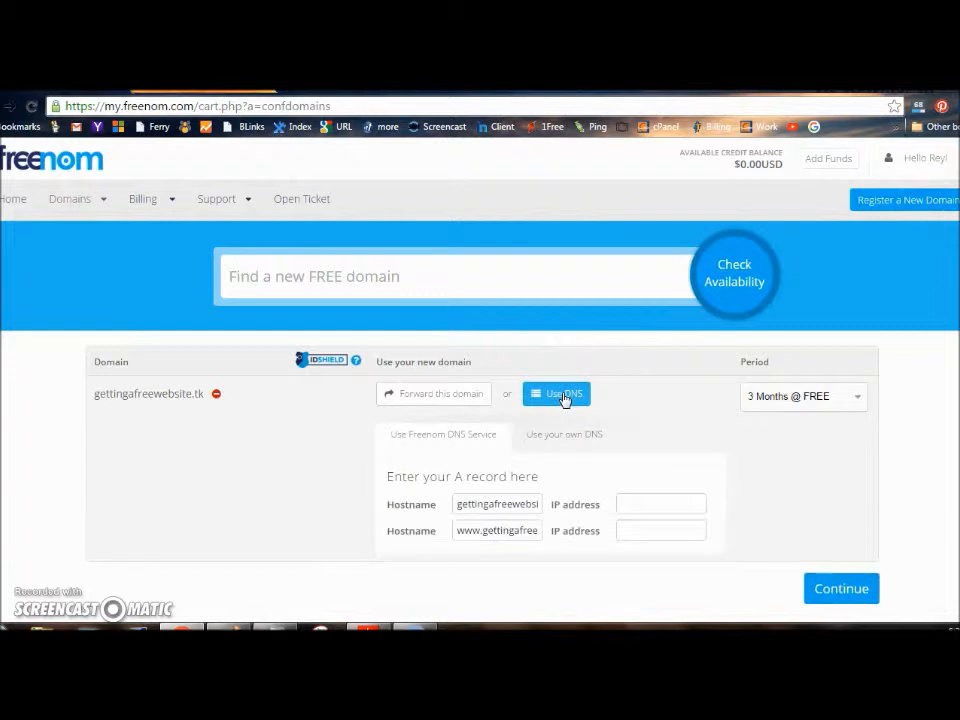
left_click(533, 441)
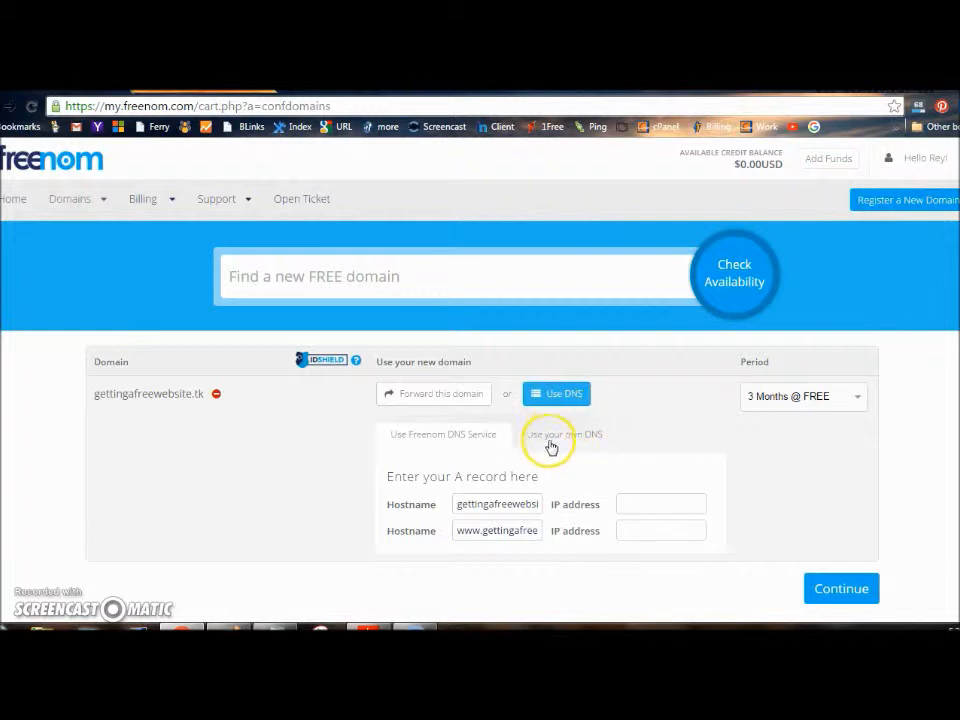
left_click(562, 437)
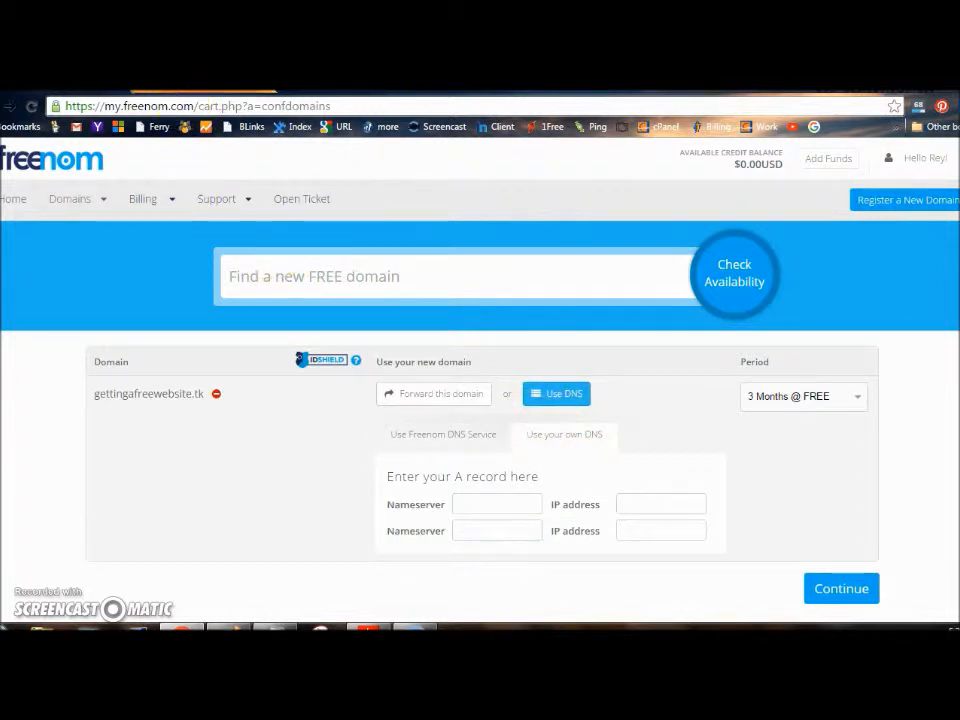
left_click(66, 88)
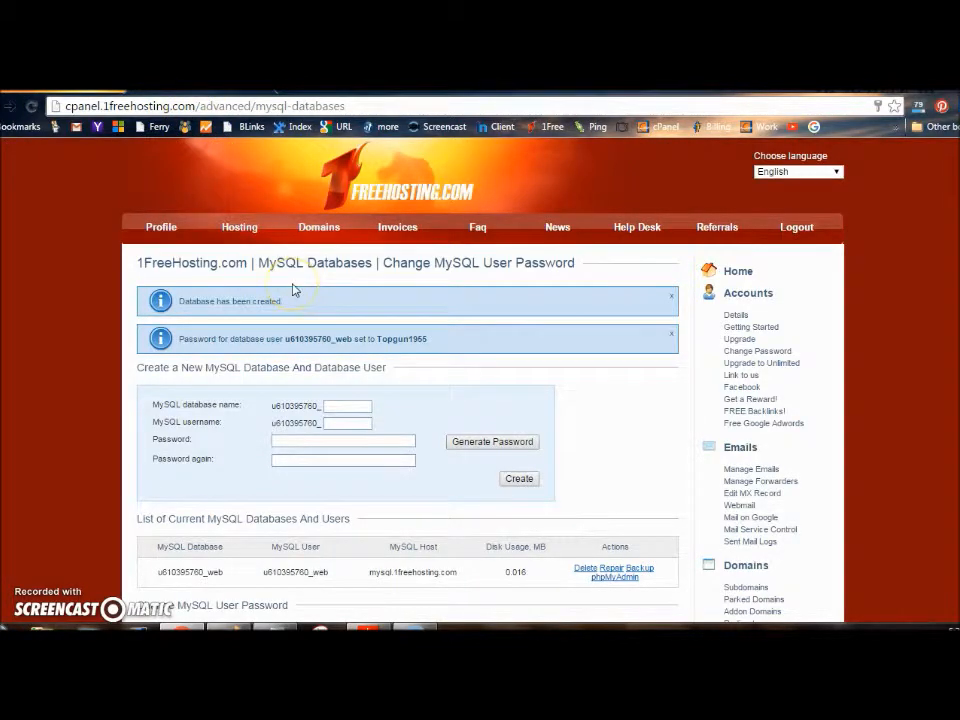
Open the gettingafreewebsite.tk hosting account's details page in 1FreeHosting
left_click(240, 227)
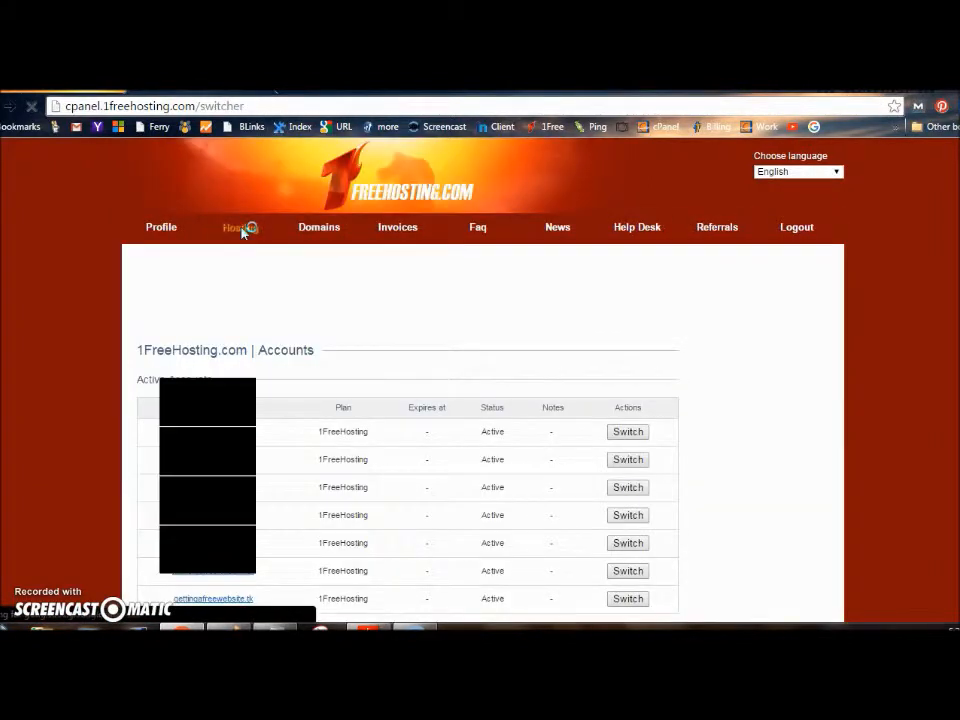
left_click(624, 598)
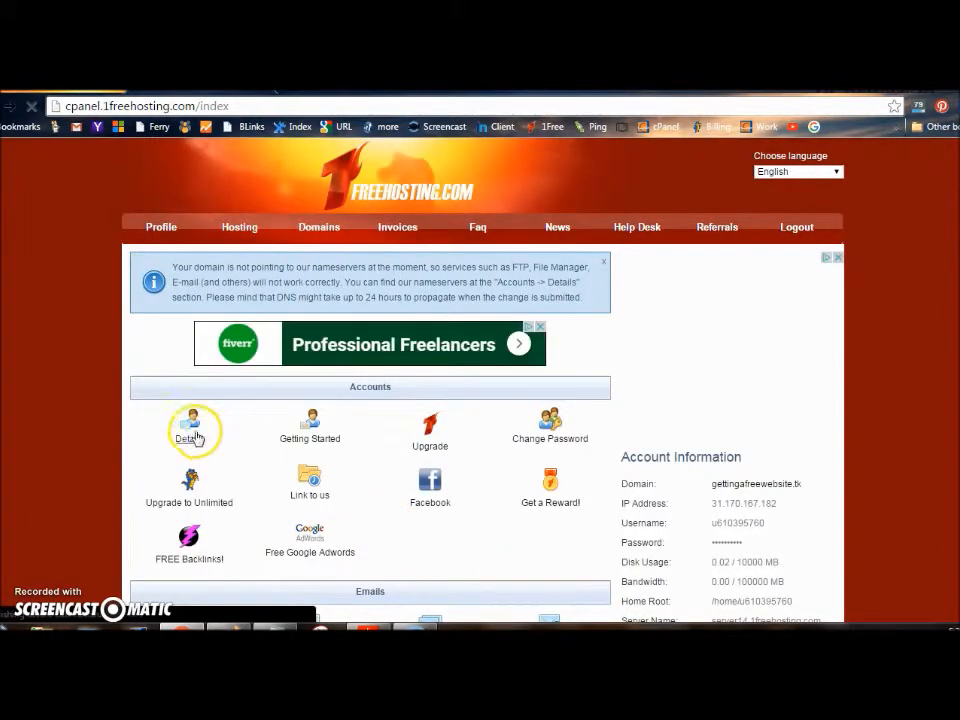
left_click(190, 432)
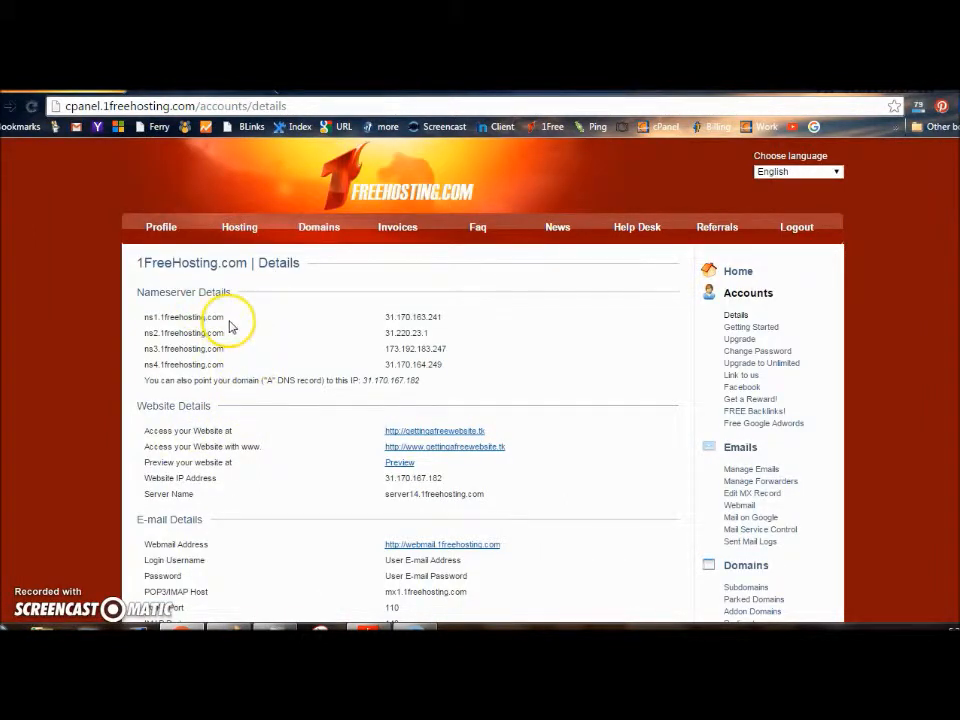
Copy the nameserver ns1.1freehosting.com and return to the Freenom cart
left_click_drag(224, 318, 143, 314)
right_click(148, 318)
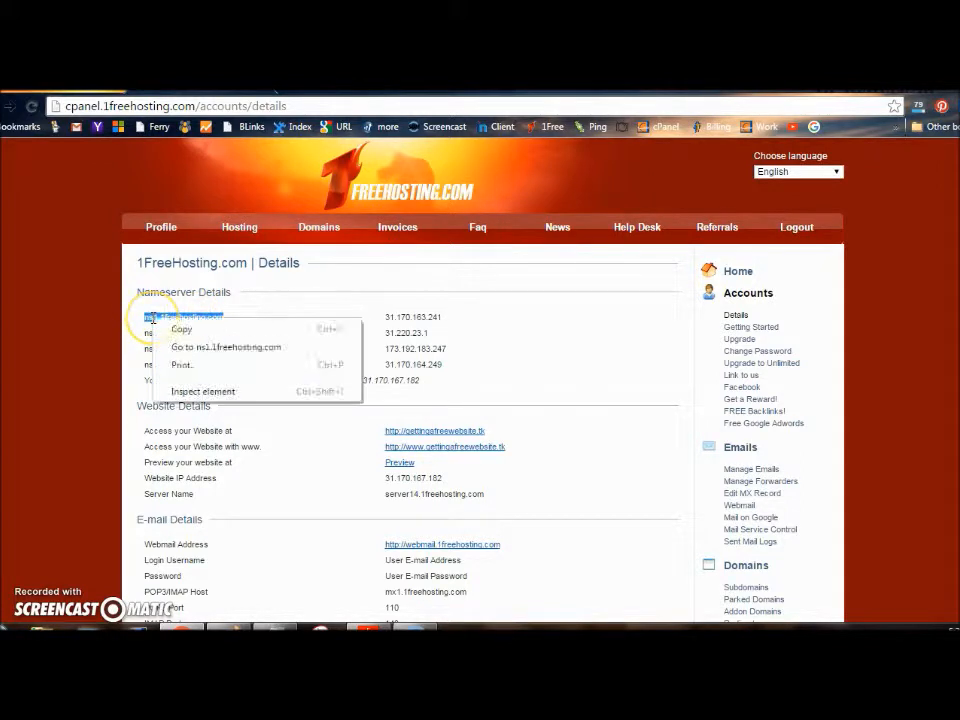
left_click(154, 328)
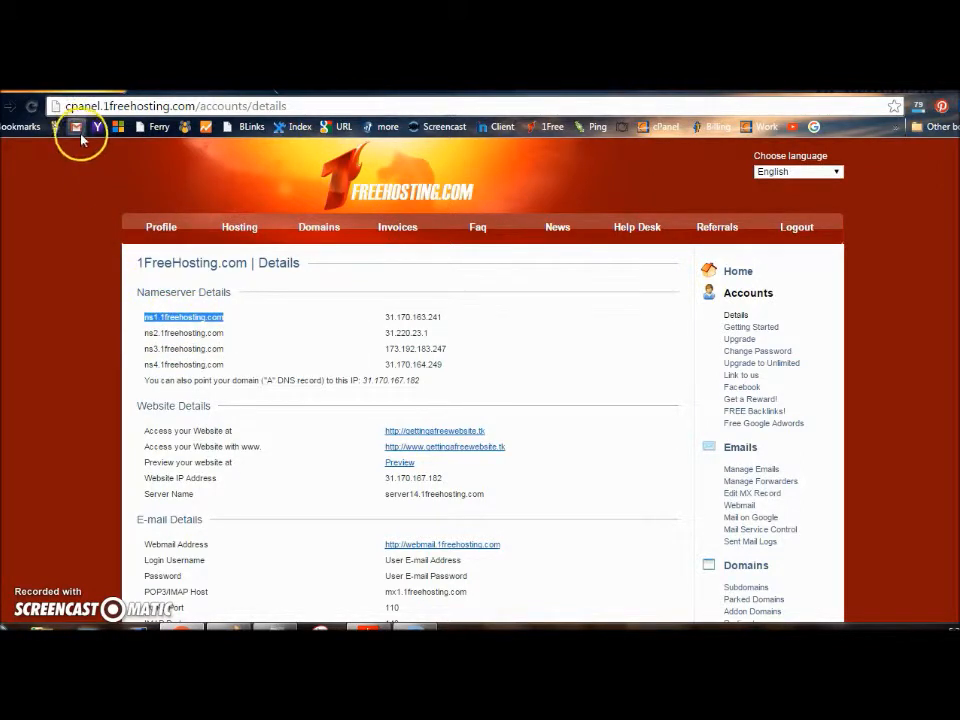
left_click(80, 88)
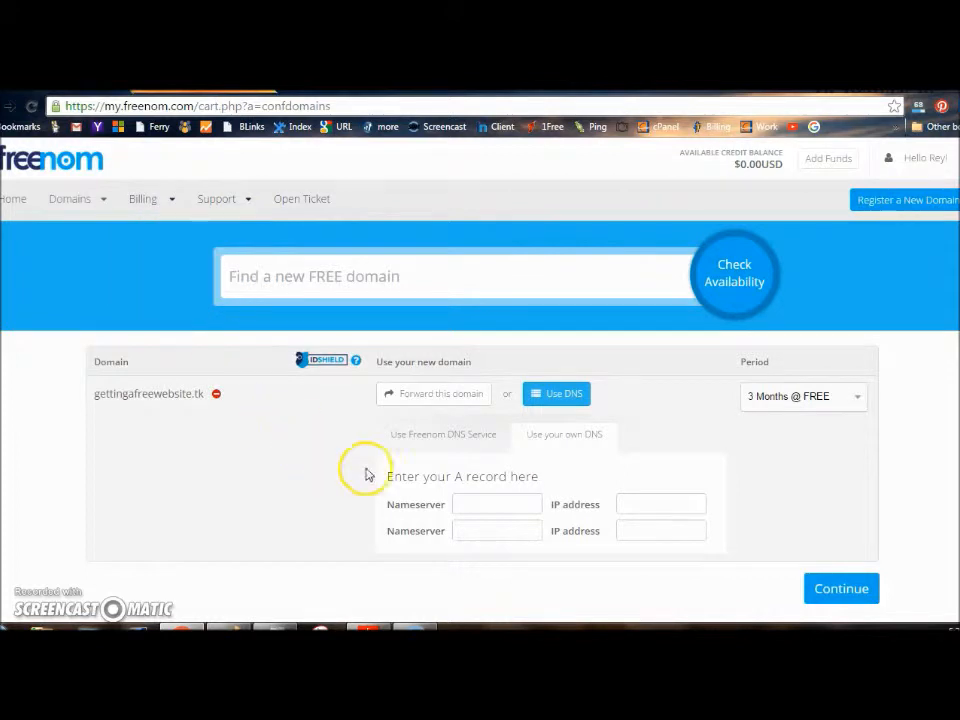
Paste ns1.1freehosting.com into the first Nameserver field, then copy ns2.1freehosting.com
right_click(465, 503)
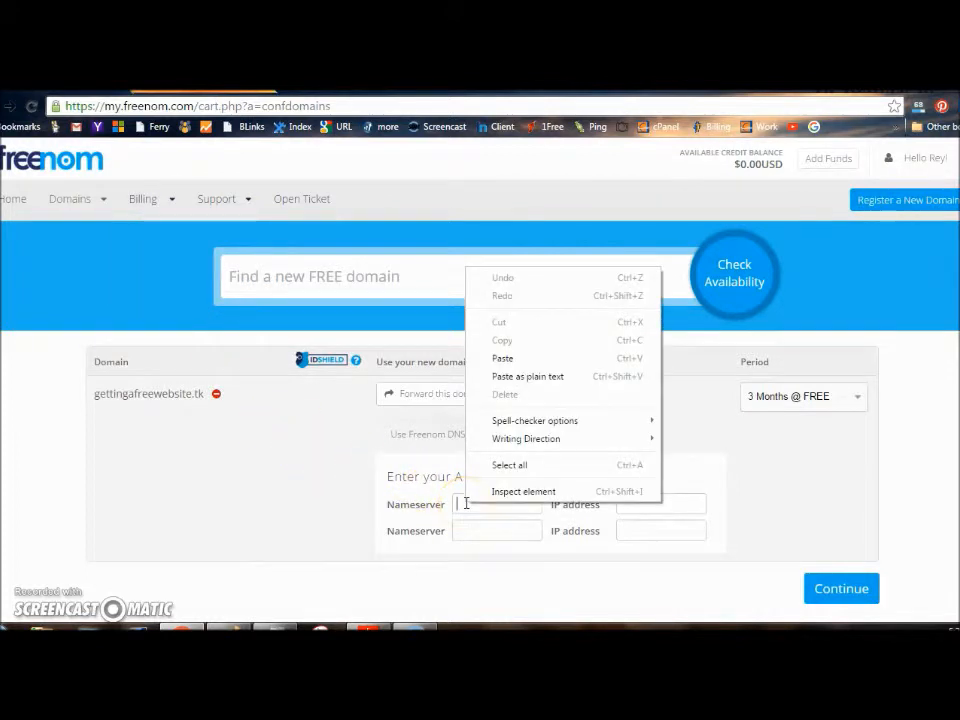
left_click(476, 357)
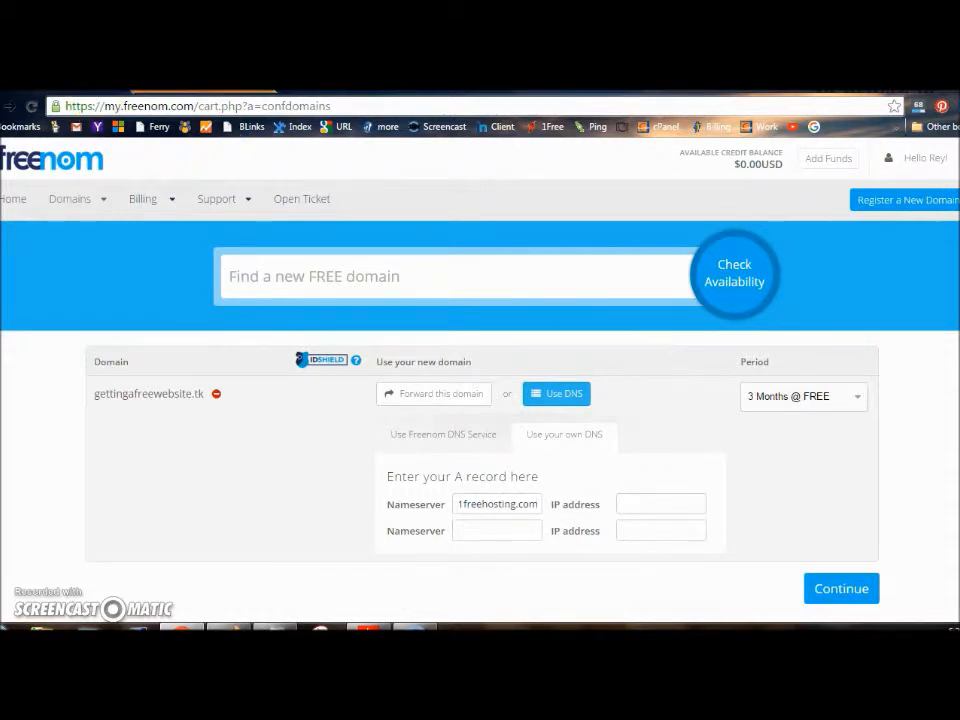
left_click(88, 89)
left_click_drag(225, 333, 143, 331)
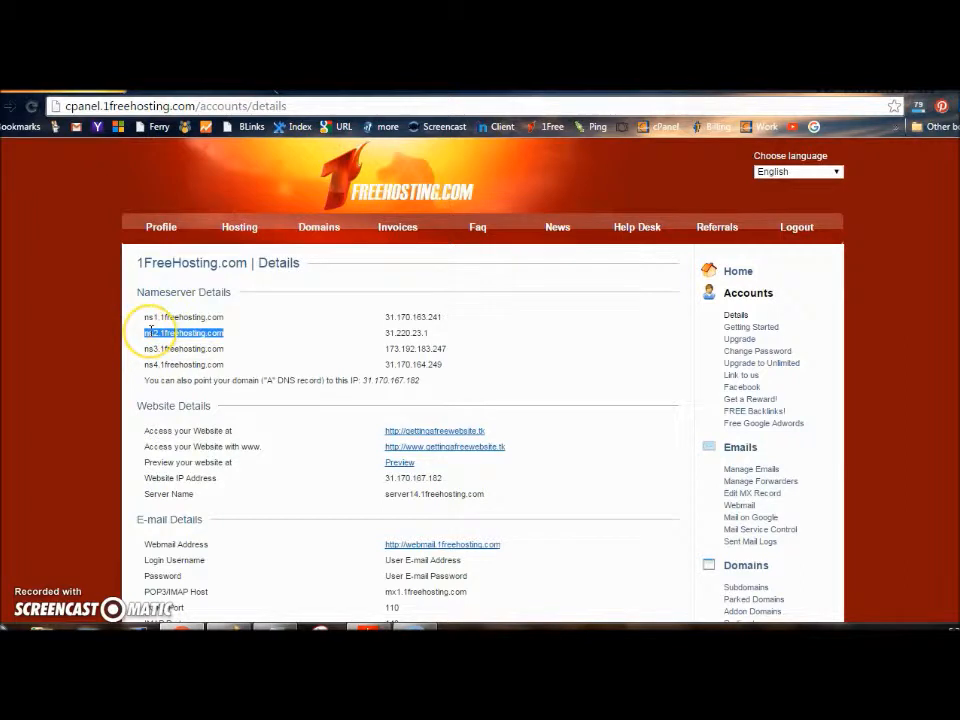
right_click(150, 330)
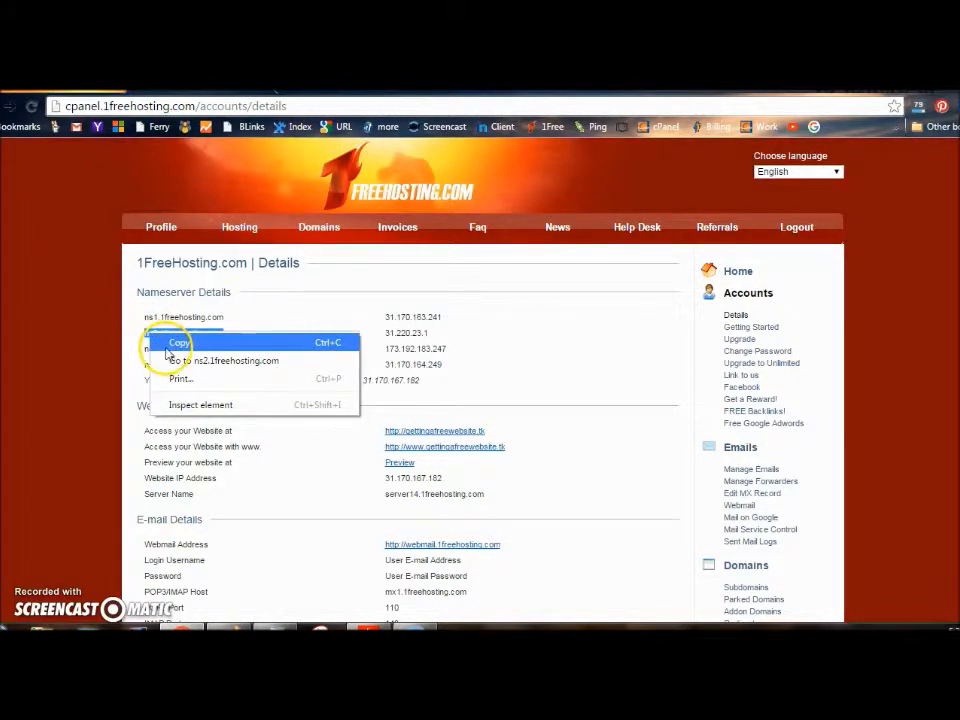
left_click(160, 343)
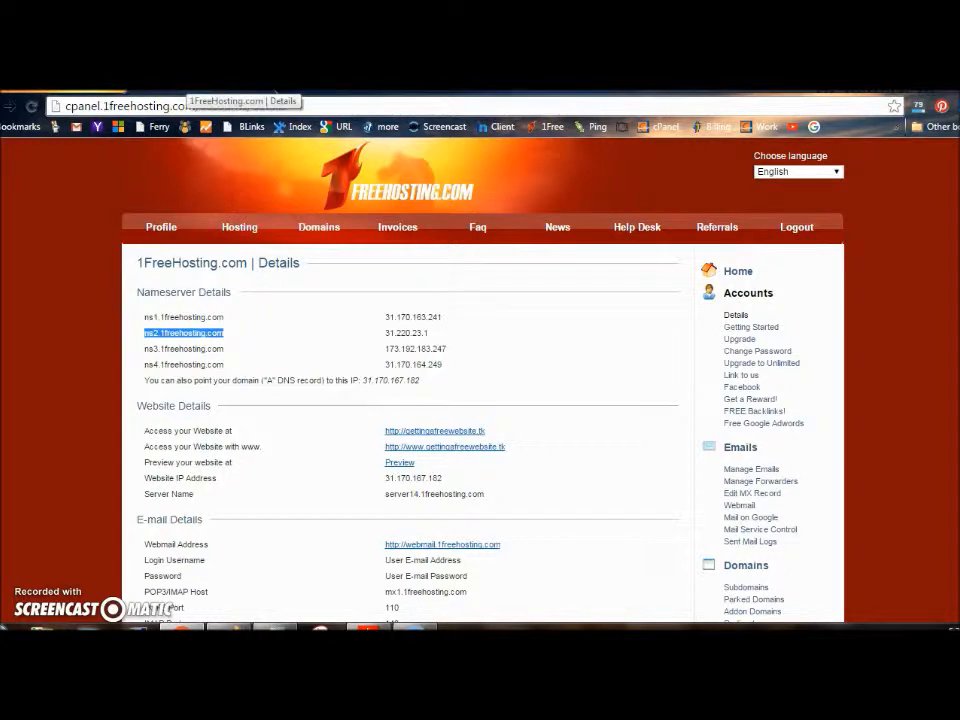
Paste ns2.1freehosting.com into the second Nameserver field and select the ns1 IP address
left_click(200, 92)
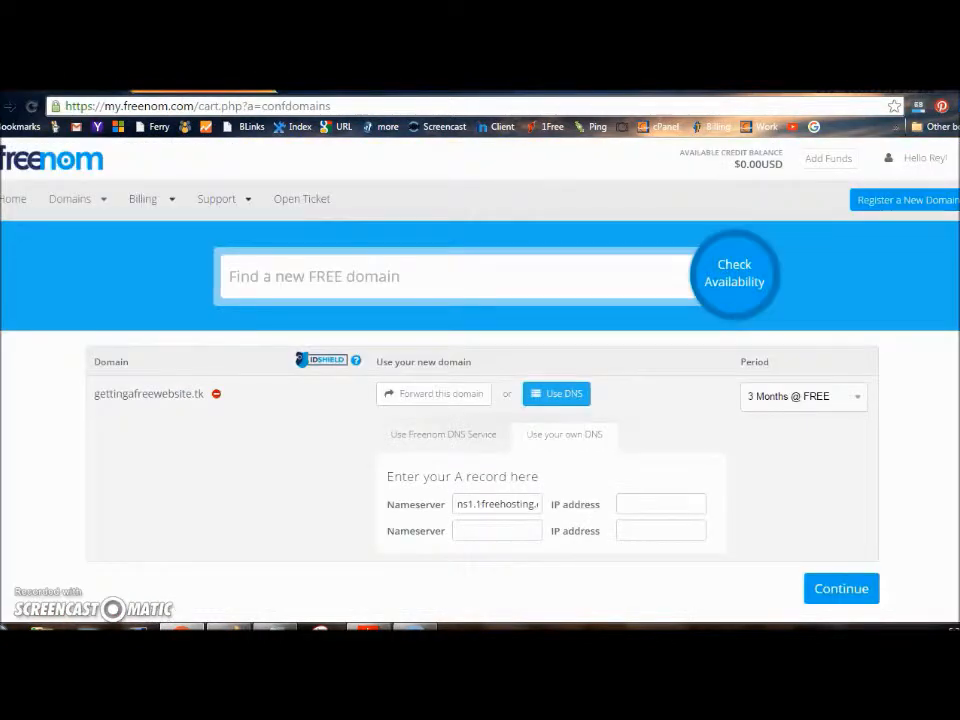
right_click(472, 530)
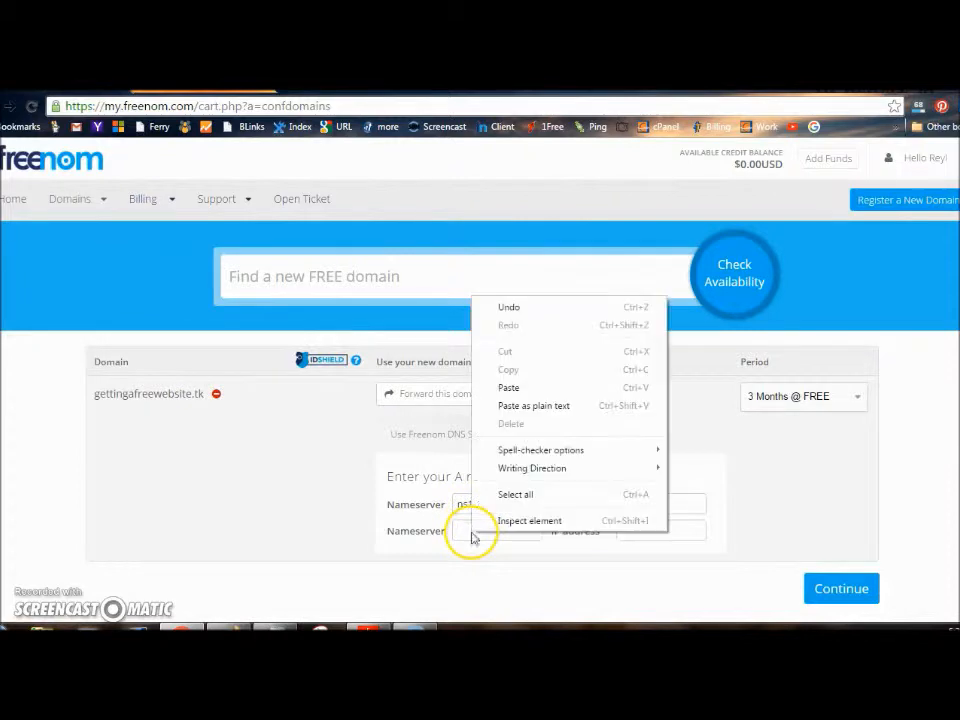
left_click(510, 388)
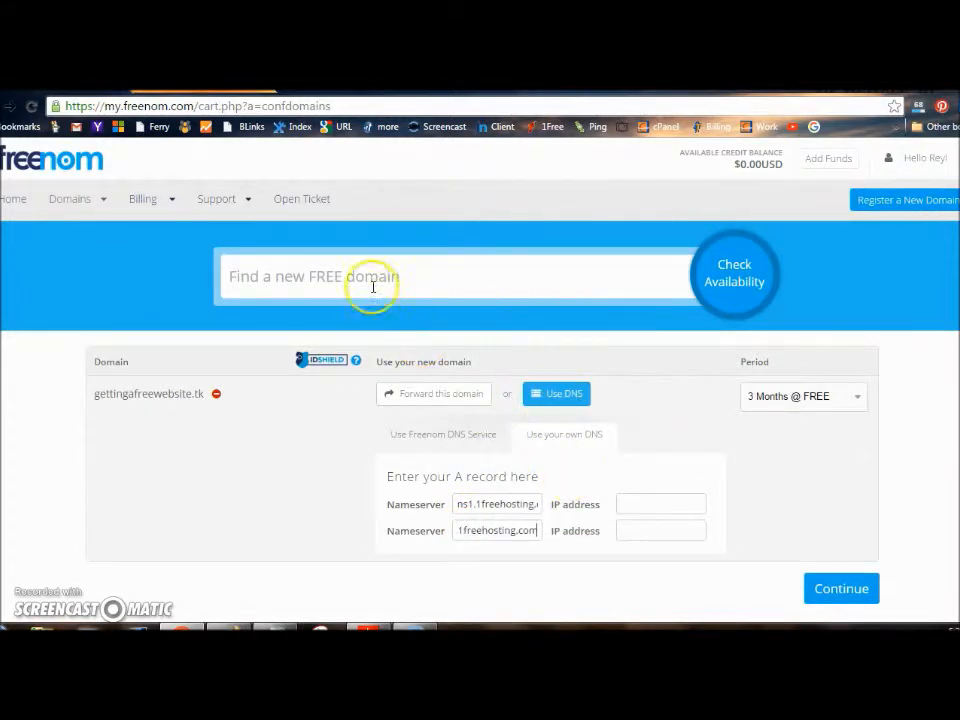
left_click(204, 86)
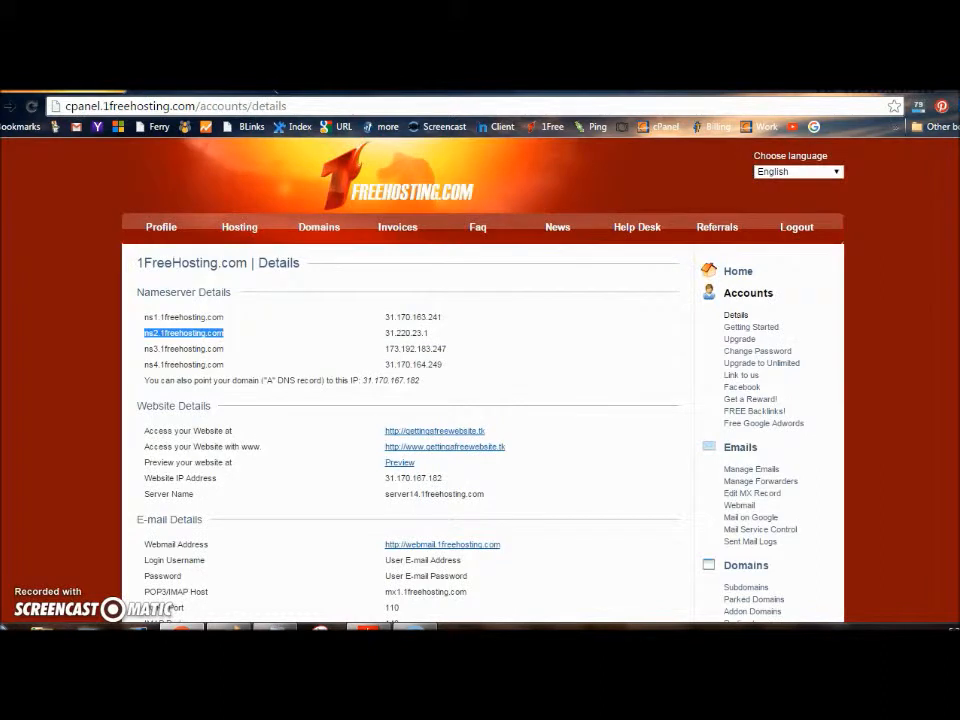
left_click_drag(441, 317, 386, 317)
Fill the first IP address field with 31.170.163.241
right_click(388, 318)
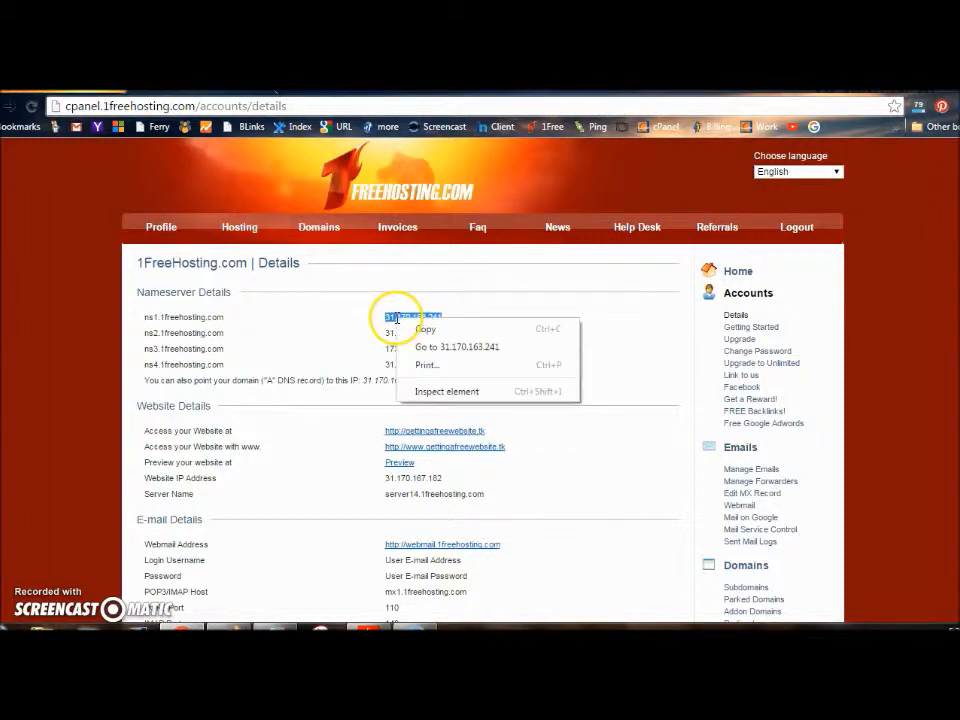
left_click(414, 330)
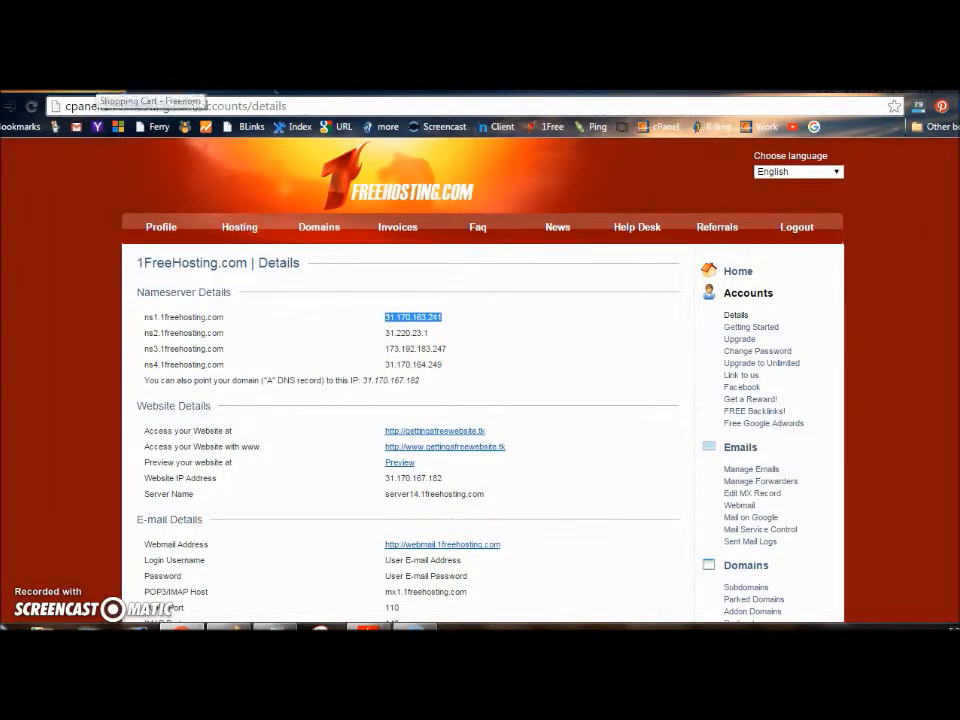
left_click(98, 91)
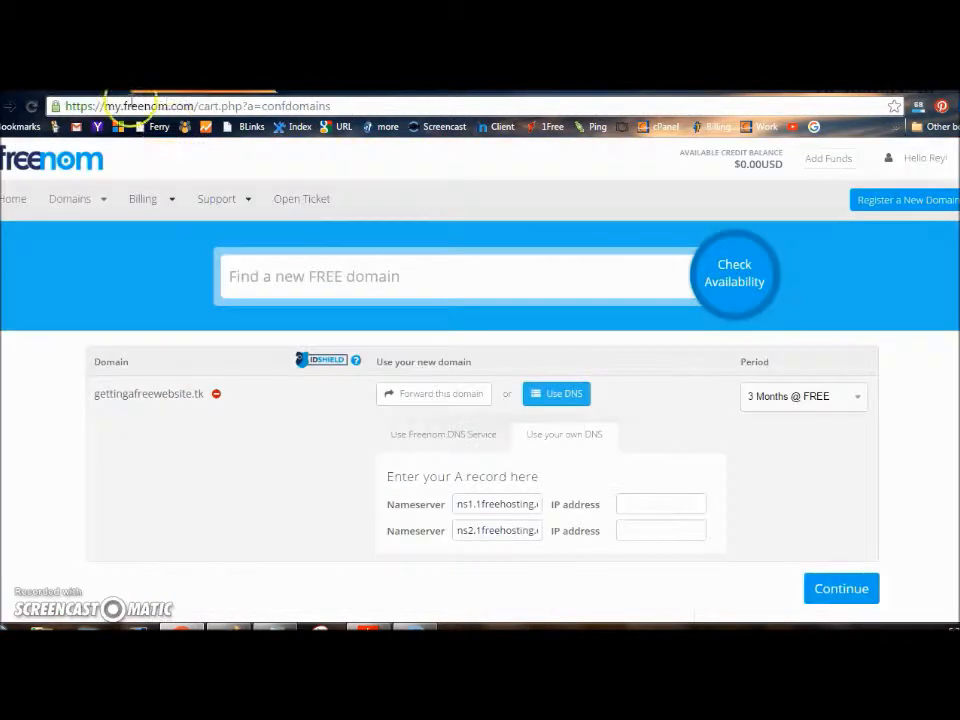
right_click(630, 502)
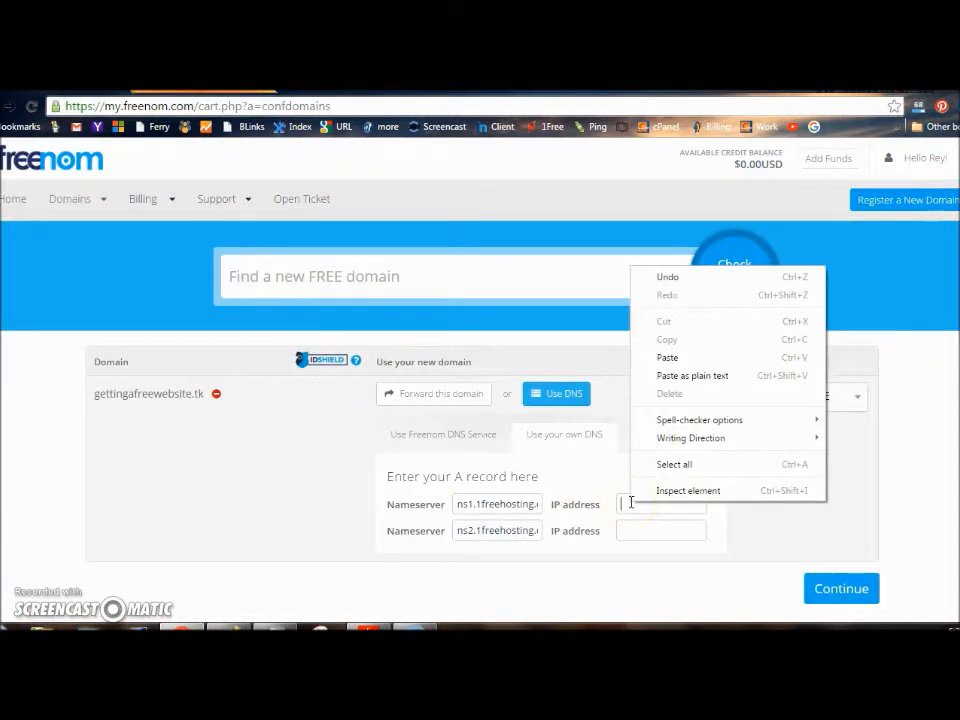
left_click(655, 357)
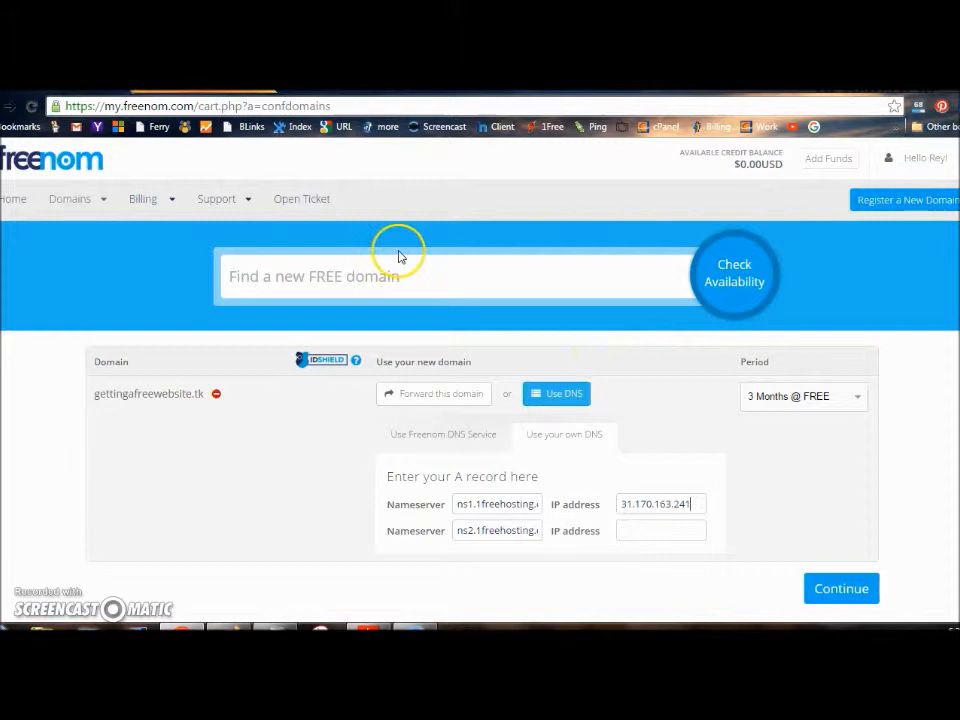
Fill the second IP address field with 31.220.23.1
left_click(218, 87)
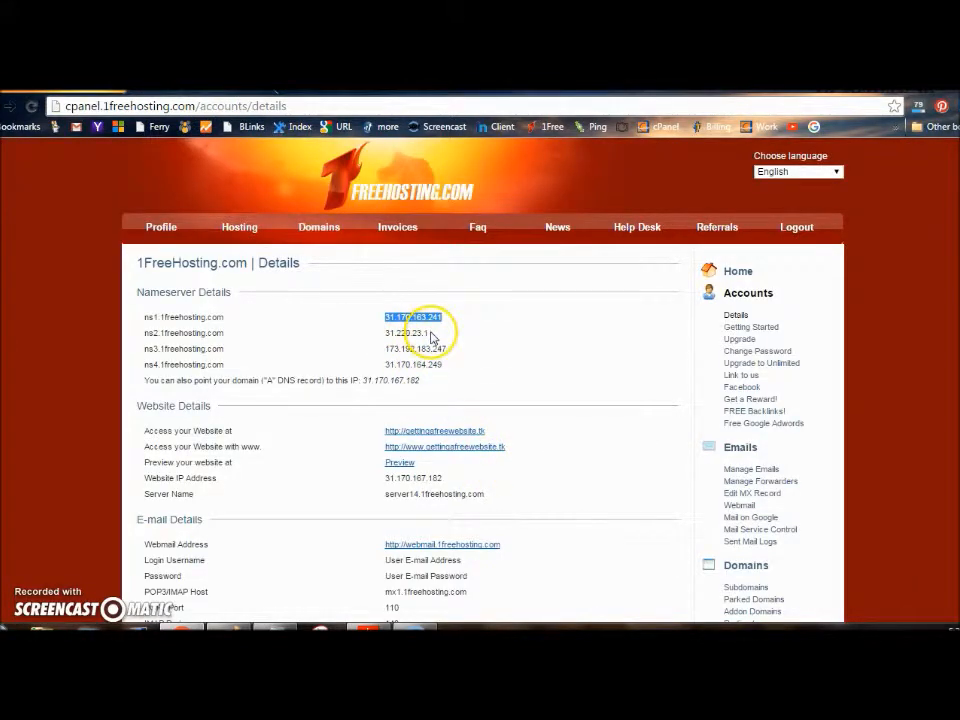
left_click_drag(430, 334, 385, 334)
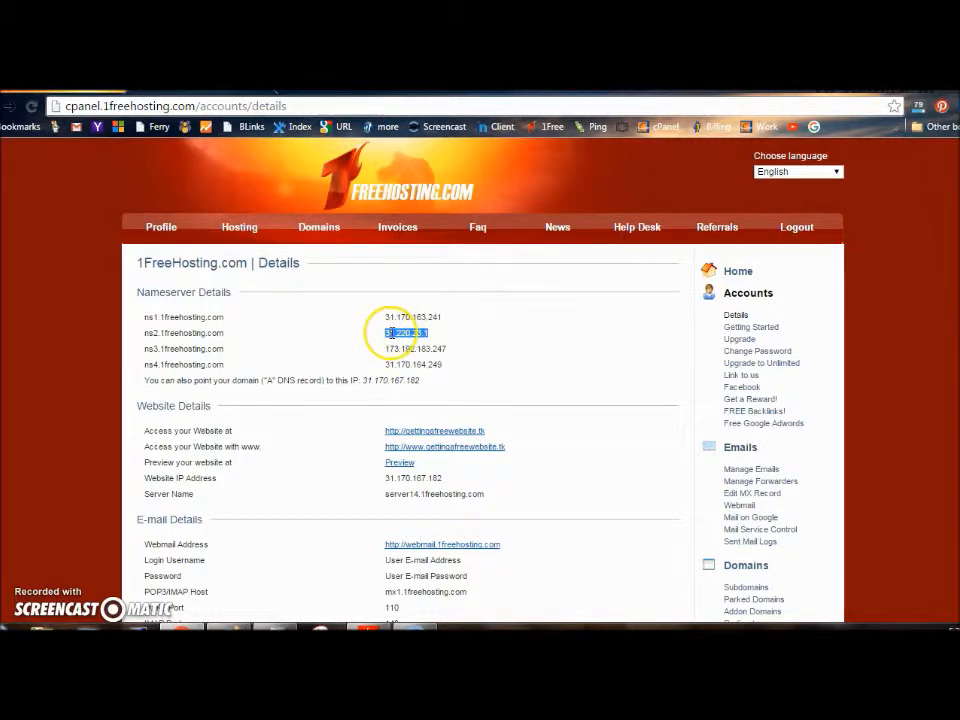
right_click(386, 333)
left_click(410, 344)
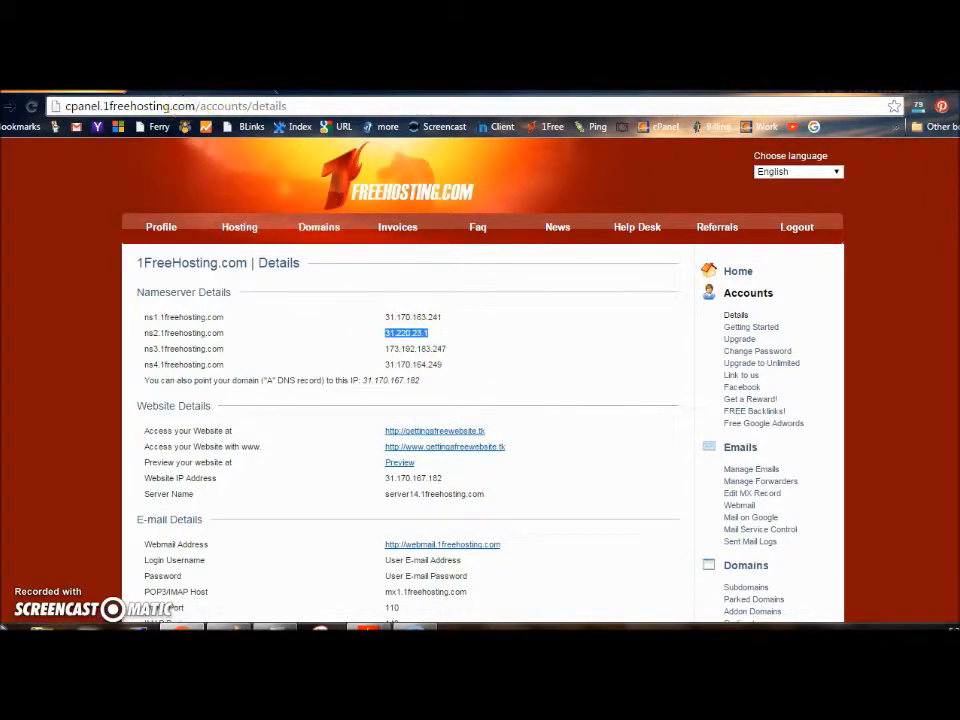
left_click(165, 86)
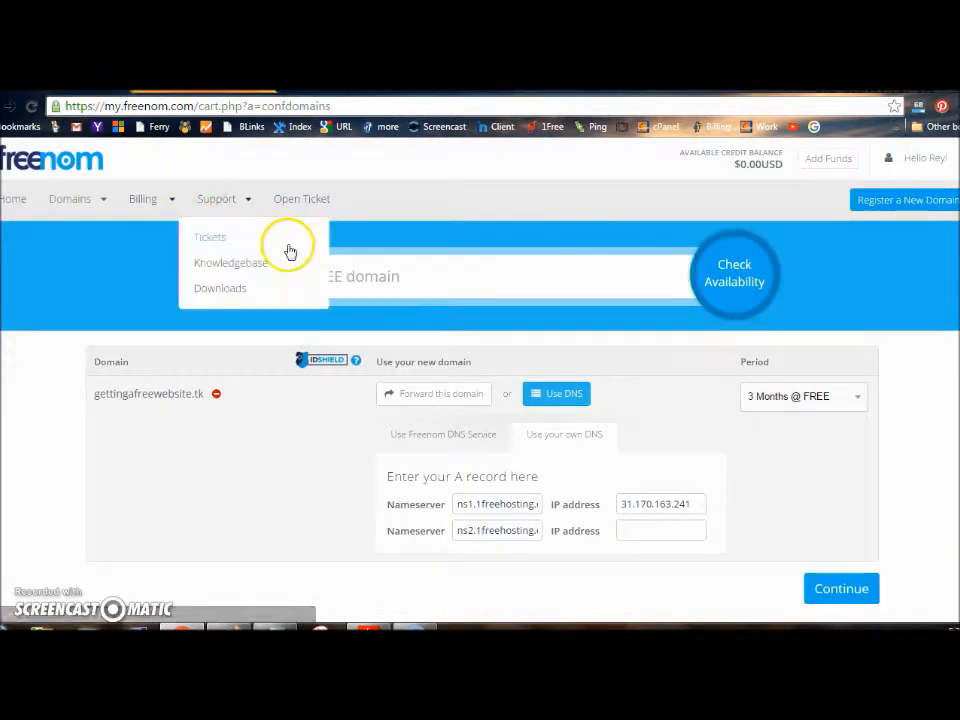
right_click(625, 530)
left_click(666, 384)
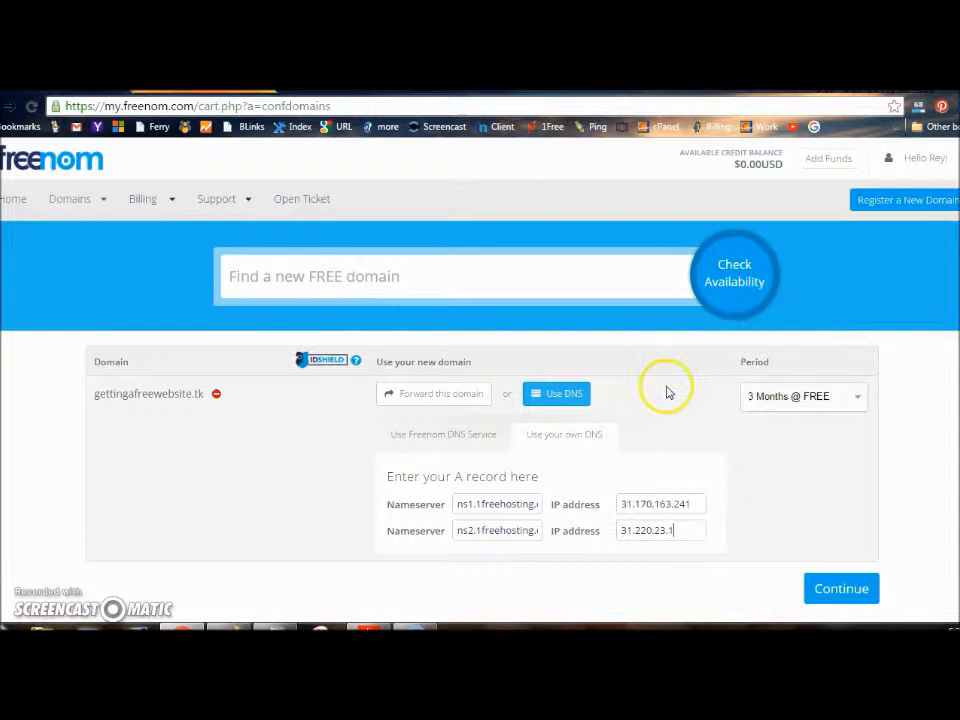
left_click(715, 497)
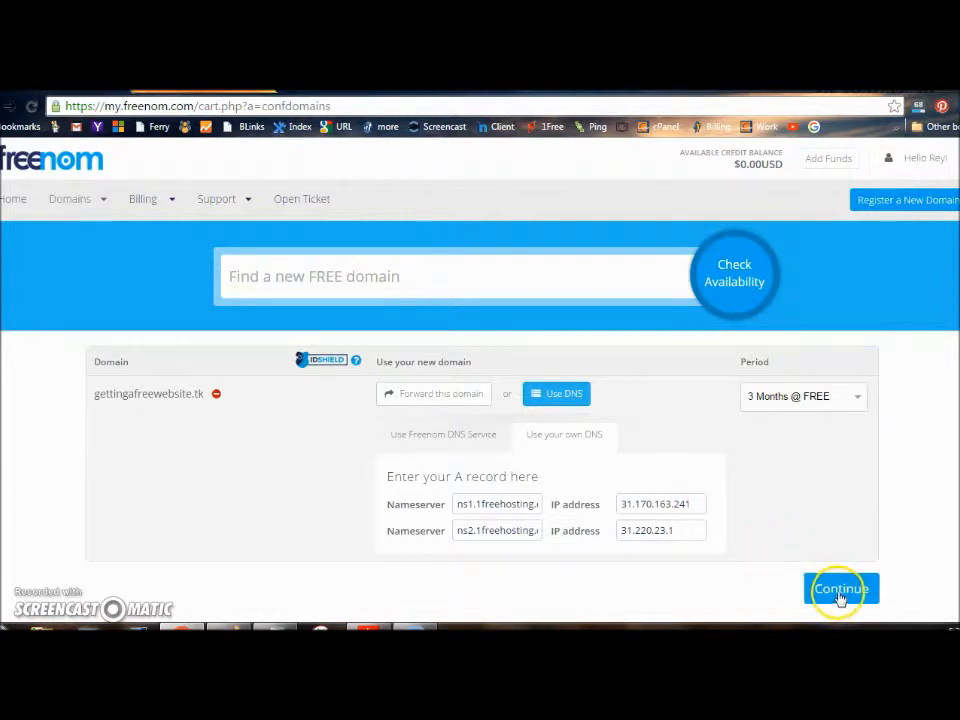
Set the registration period to 12 Months @ FREE and continue to Review & Checkout
left_click(857, 400)
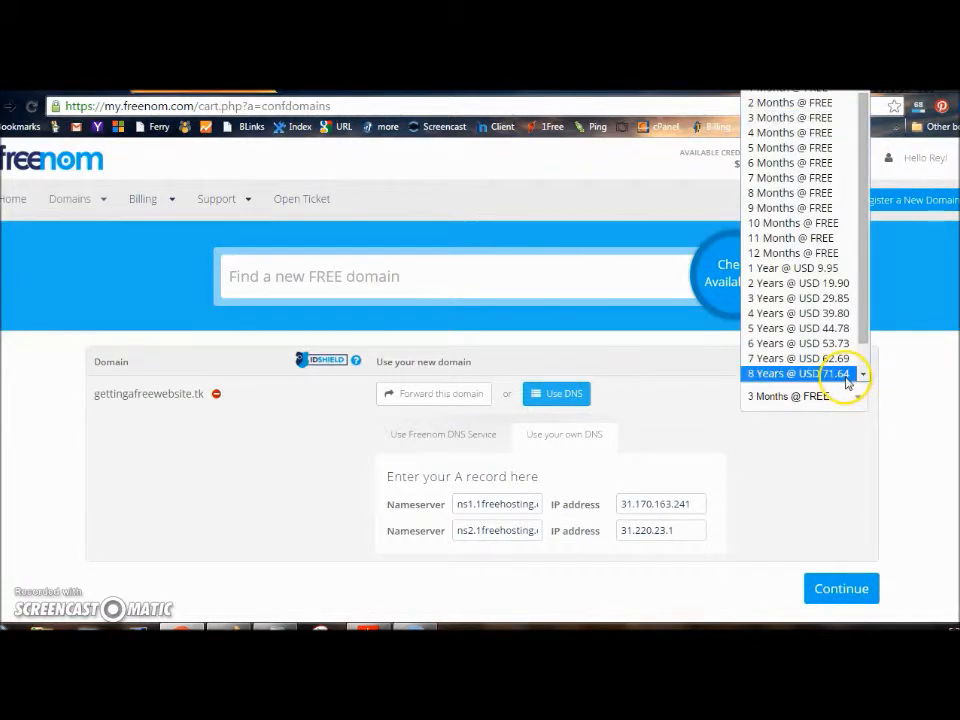
left_click(806, 253)
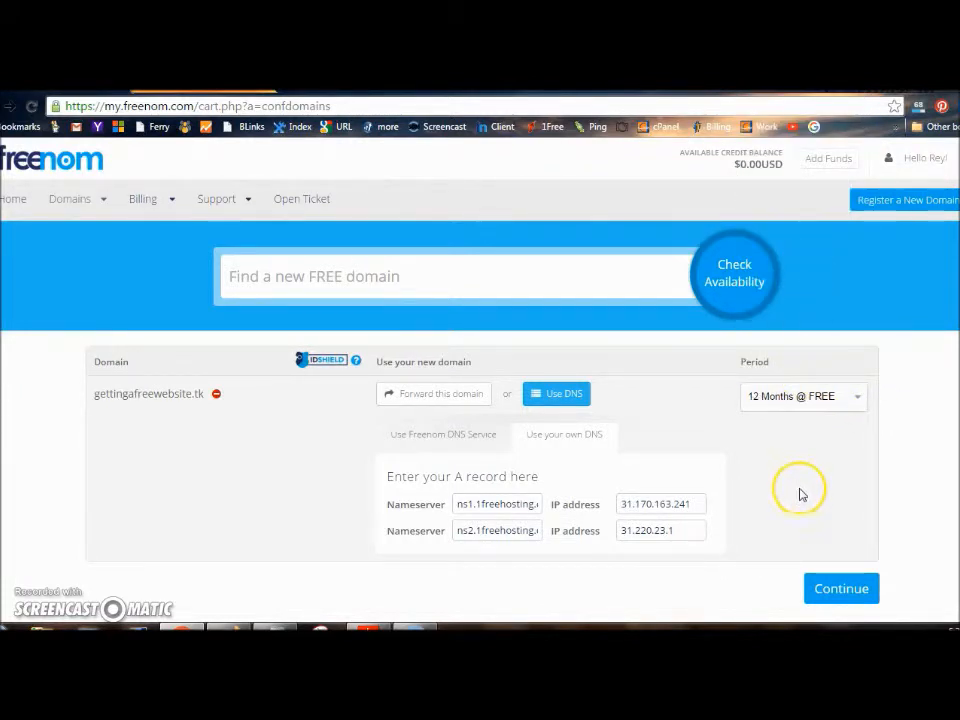
left_click(842, 590)
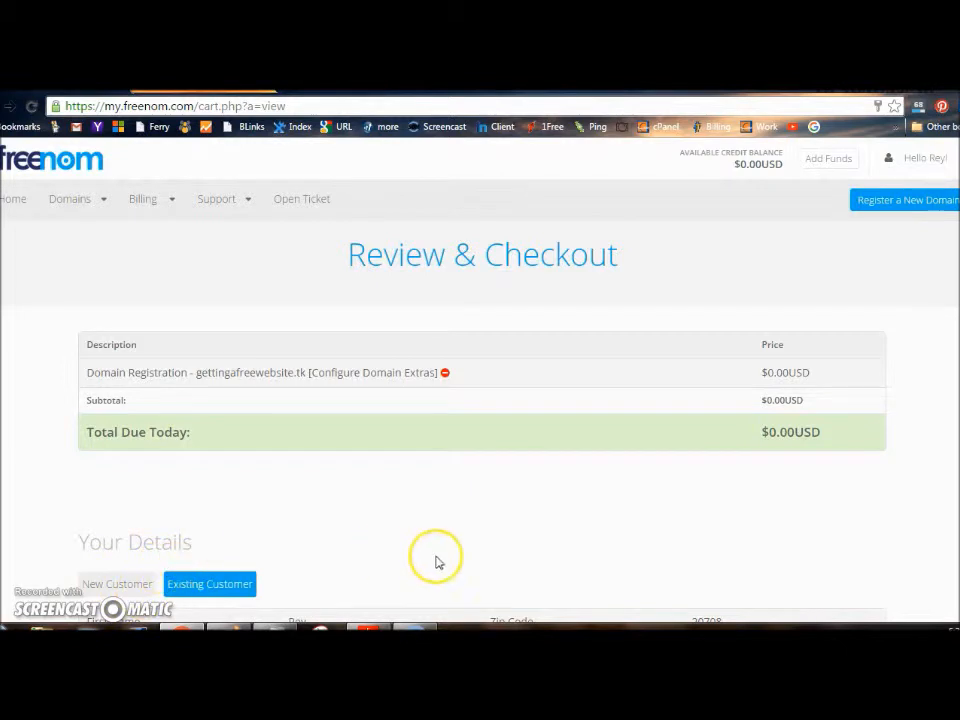
Accept the terms and conditions and place the free gettingafreewebsite.tk order
scroll(480, 400, "down", 3)
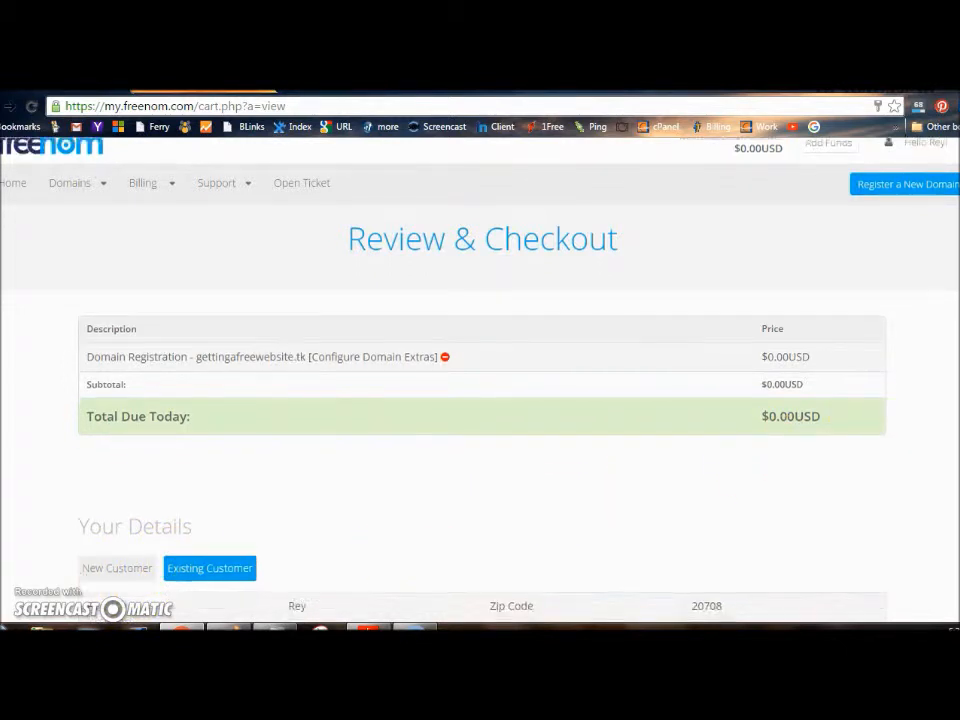
scroll(480, 400, "down", 1)
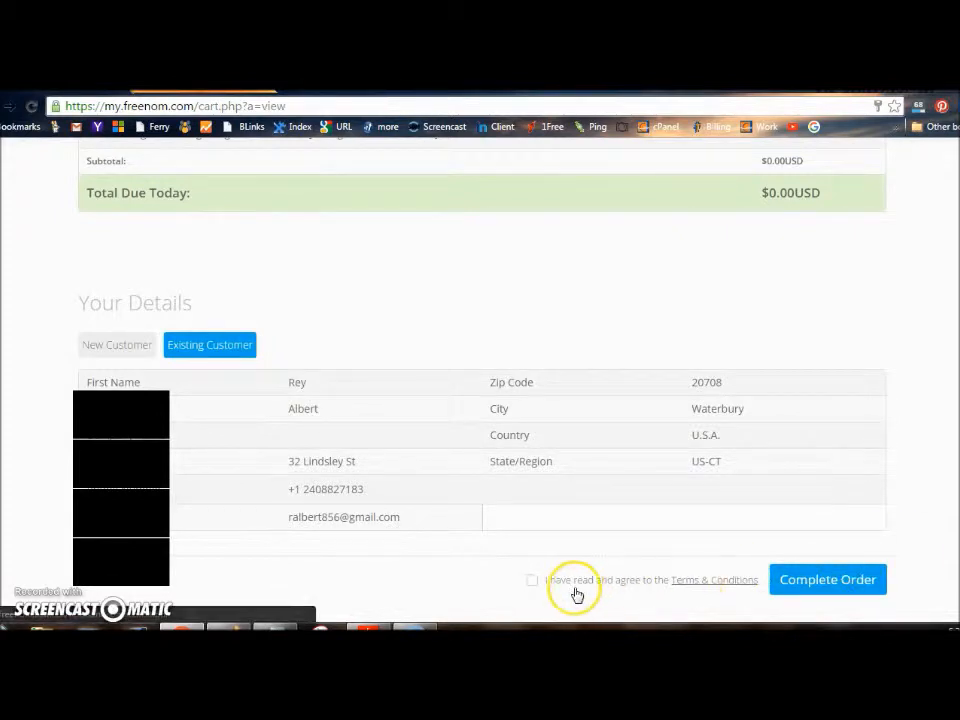
left_click(531, 581)
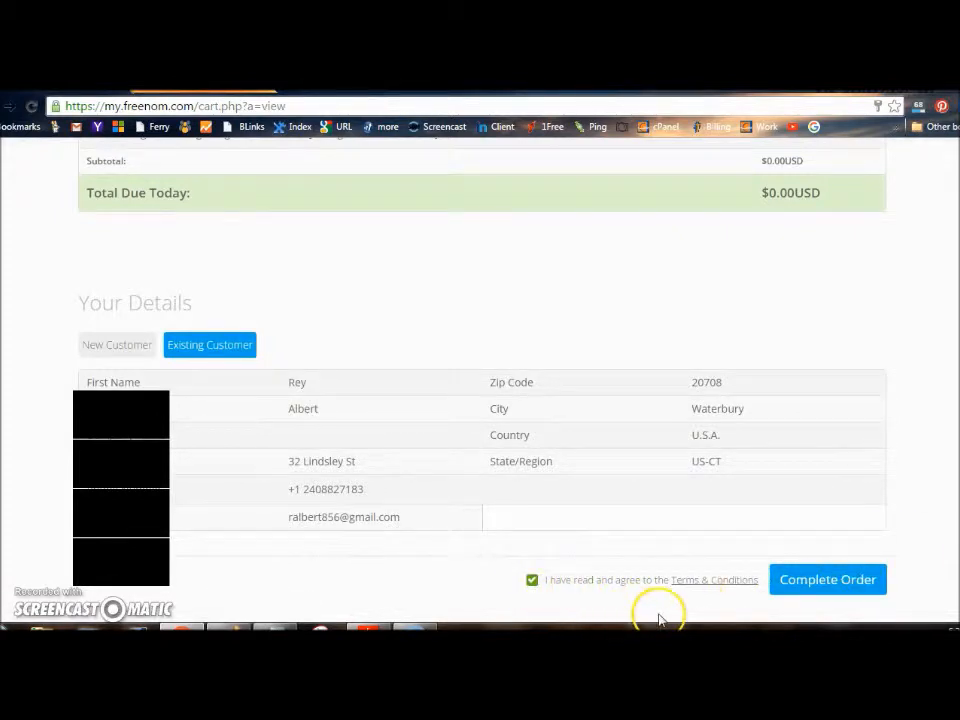
left_click(829, 584)
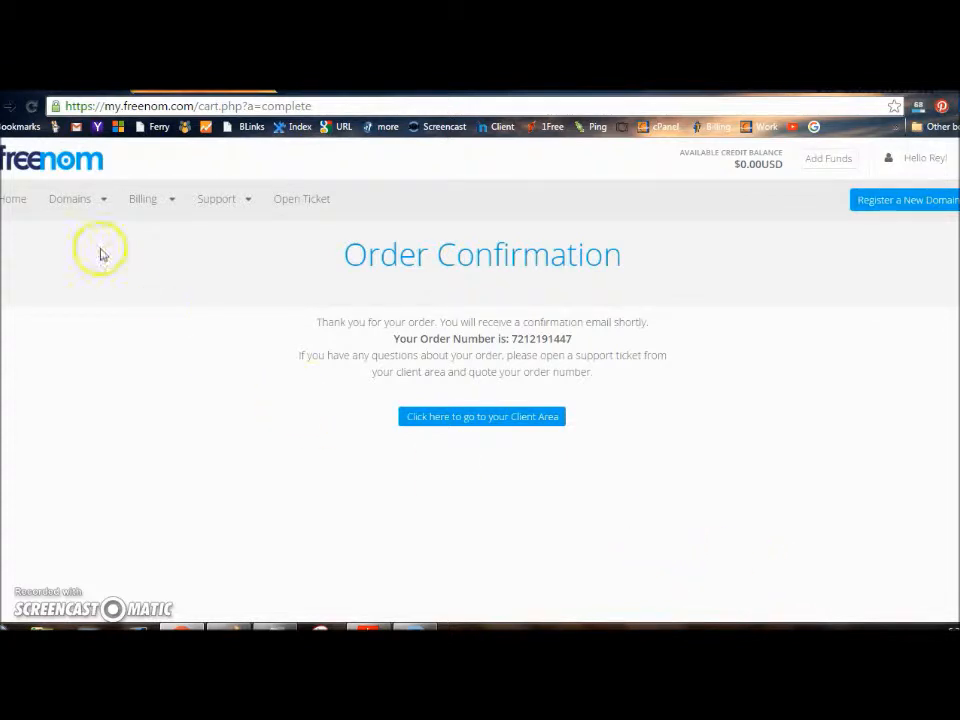
mouse_move(67, 214)
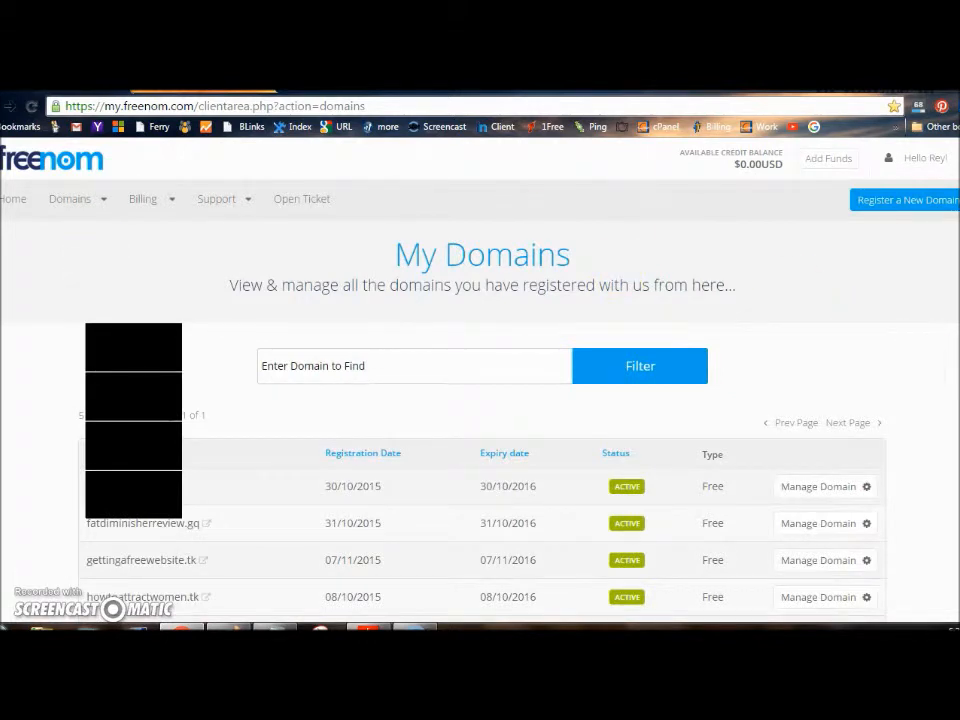
Scroll the My Domains list to see gettingafreewebsite.tk listed as active
scroll(480, 380, "down", 2)
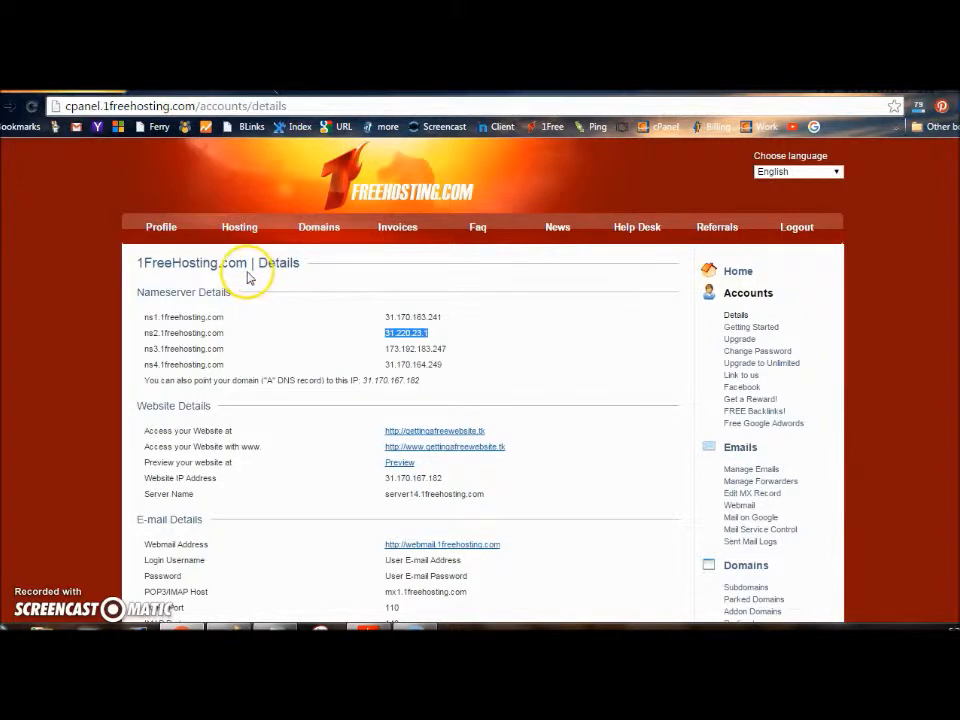
Check that gettingafreewebsite.tk loads live, then switch to managing that hosting account
left_click(32, 107)
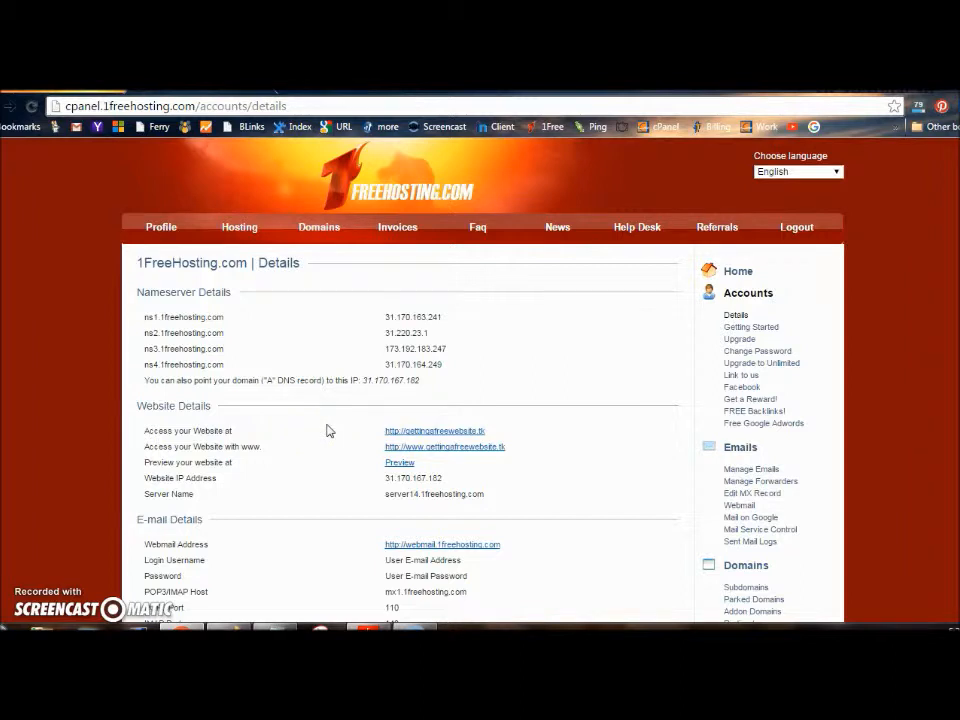
left_click(441, 436)
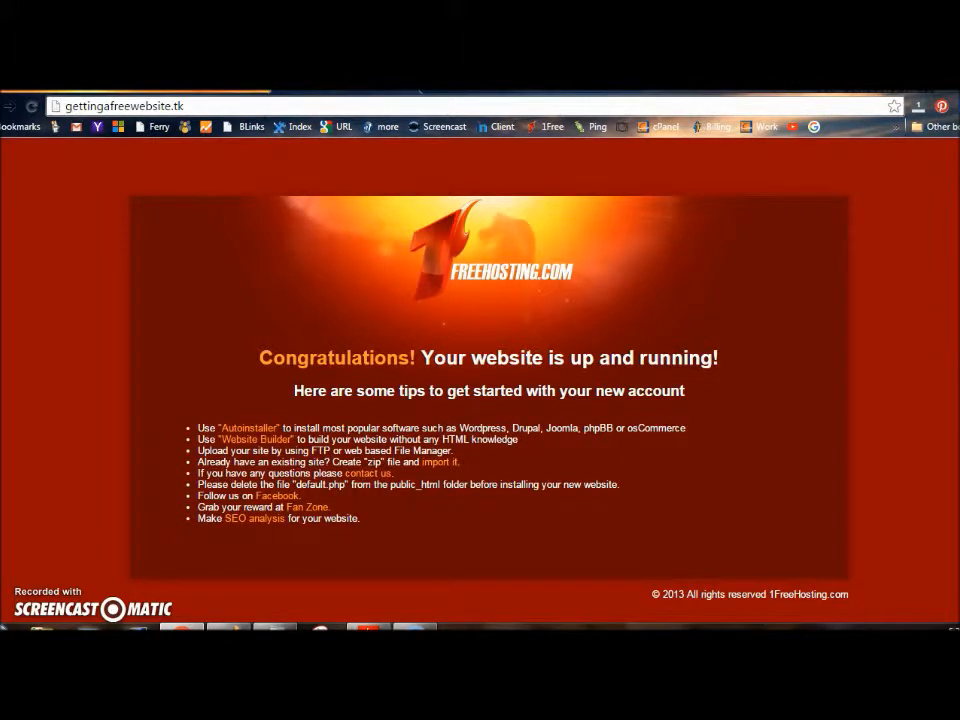
left_click(230, 88)
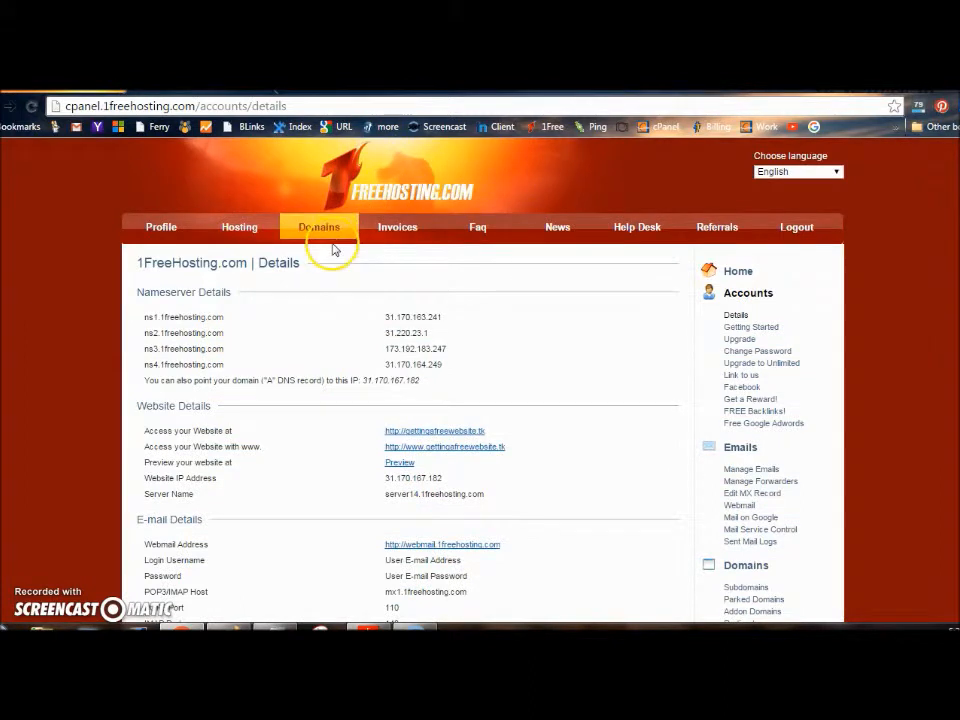
left_click(250, 230)
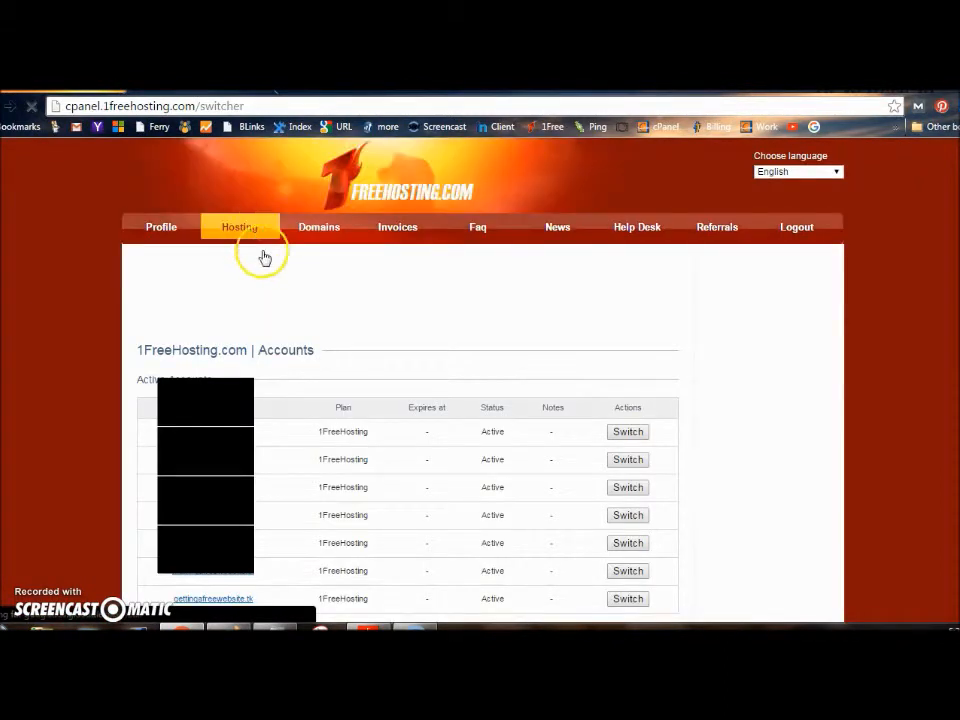
left_click_drag(381, 364, 429, 401)
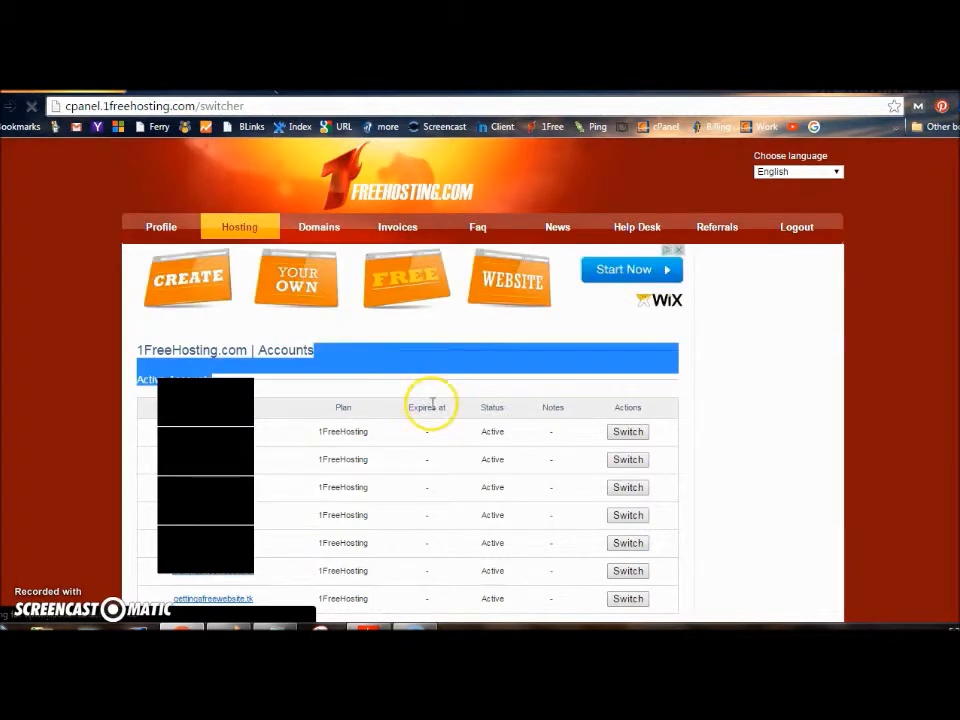
left_click(603, 600)
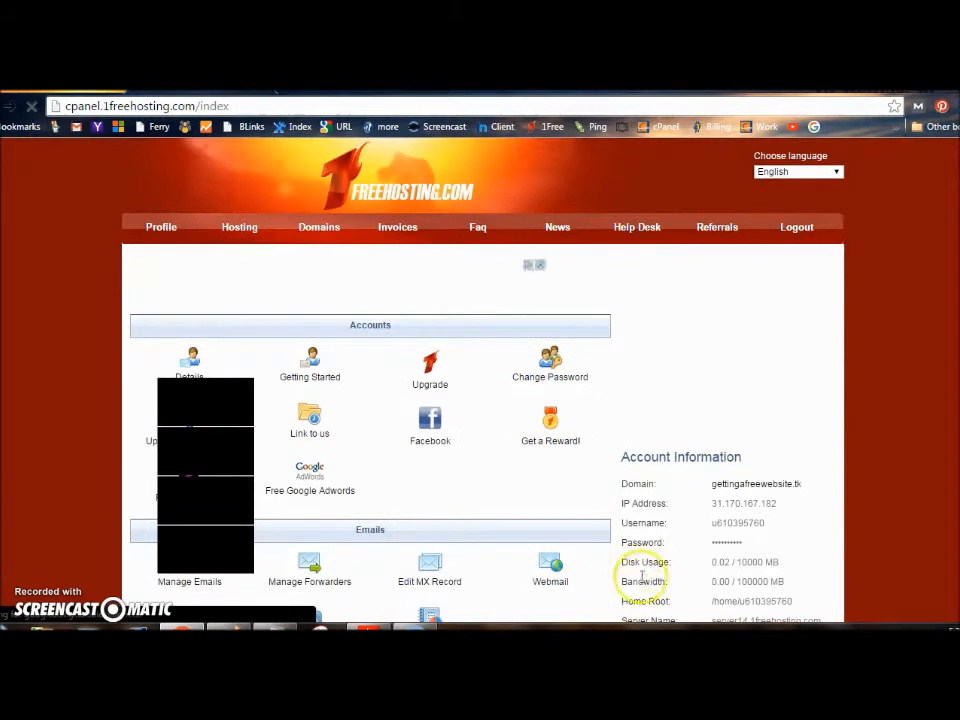
Open the Auto Installer in the Website section and pick WordPress
scroll(480, 400, "down", 5)
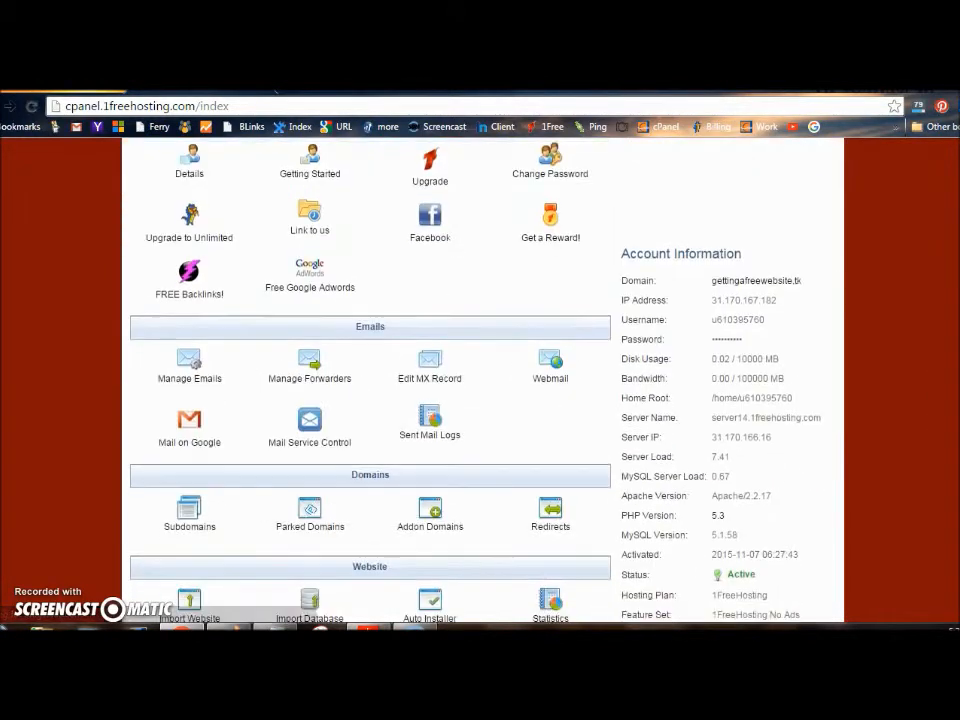
scroll(370, 400, "down", 2)
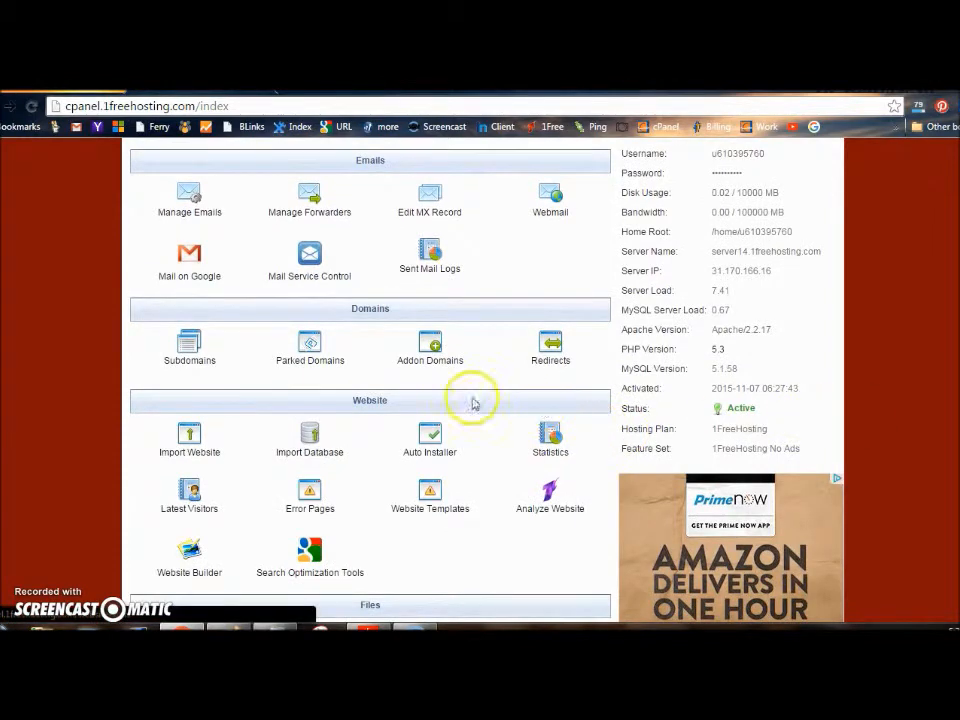
left_click(430, 442)
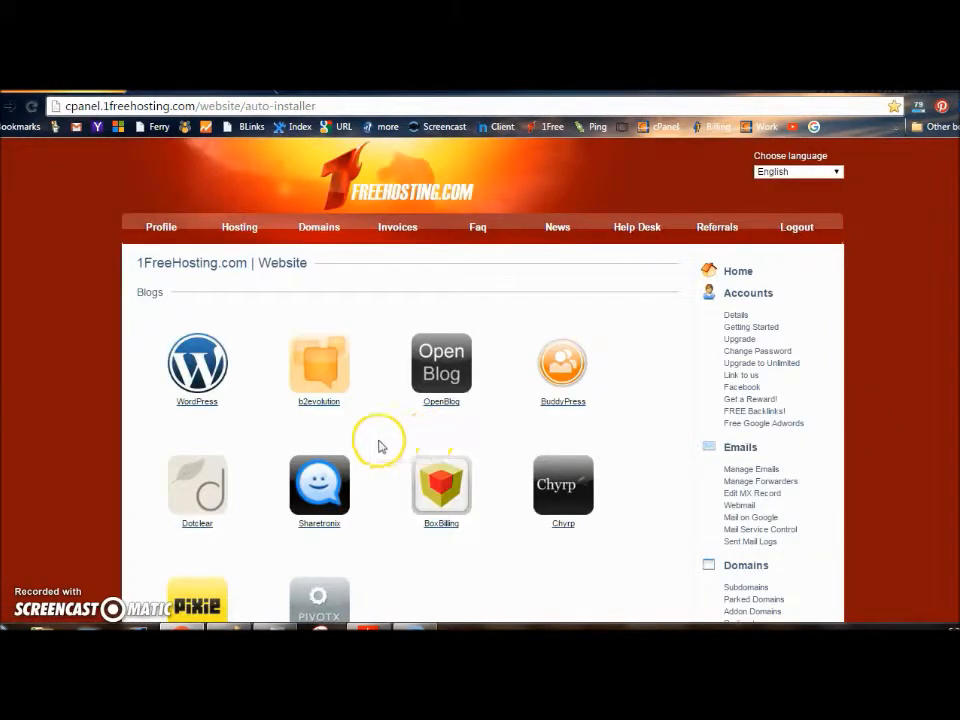
left_click(197, 374)
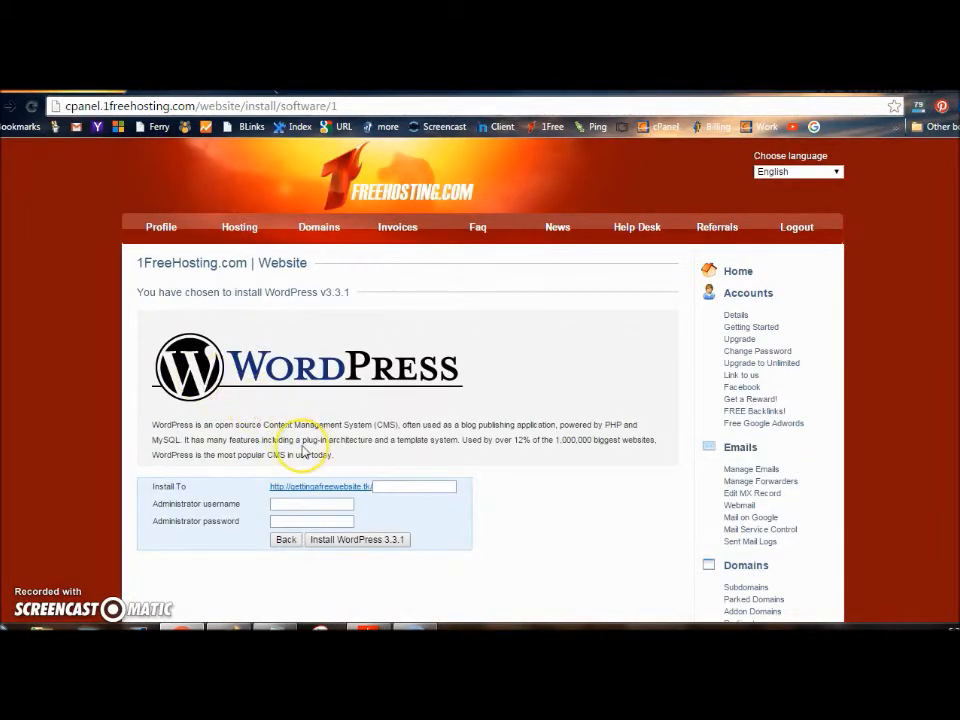
Enter the saved administrator username and password, install WordPress 3.3.1, and confirm the overwrite
left_click(303, 504)
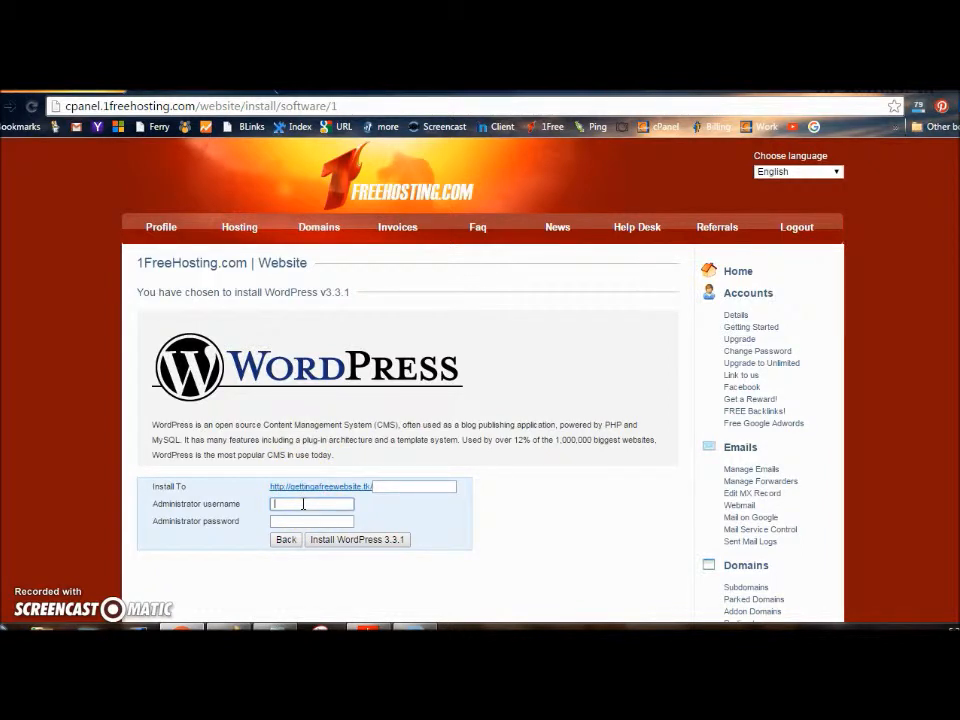
type("r")
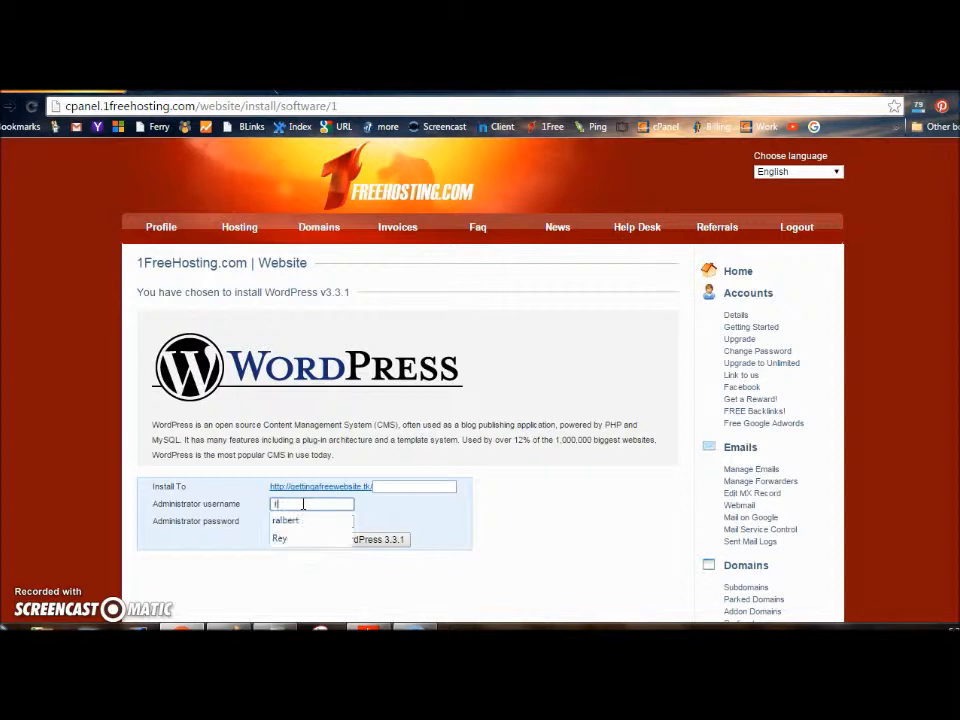
type("albert")
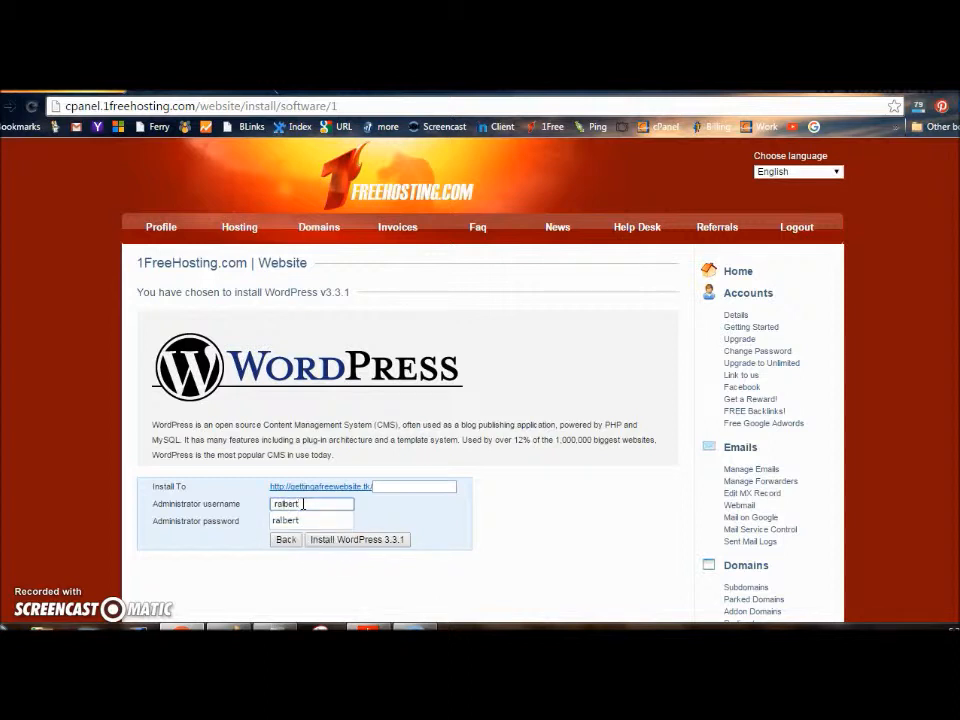
left_click(285, 520)
left_click(278, 522)
left_click(278, 522)
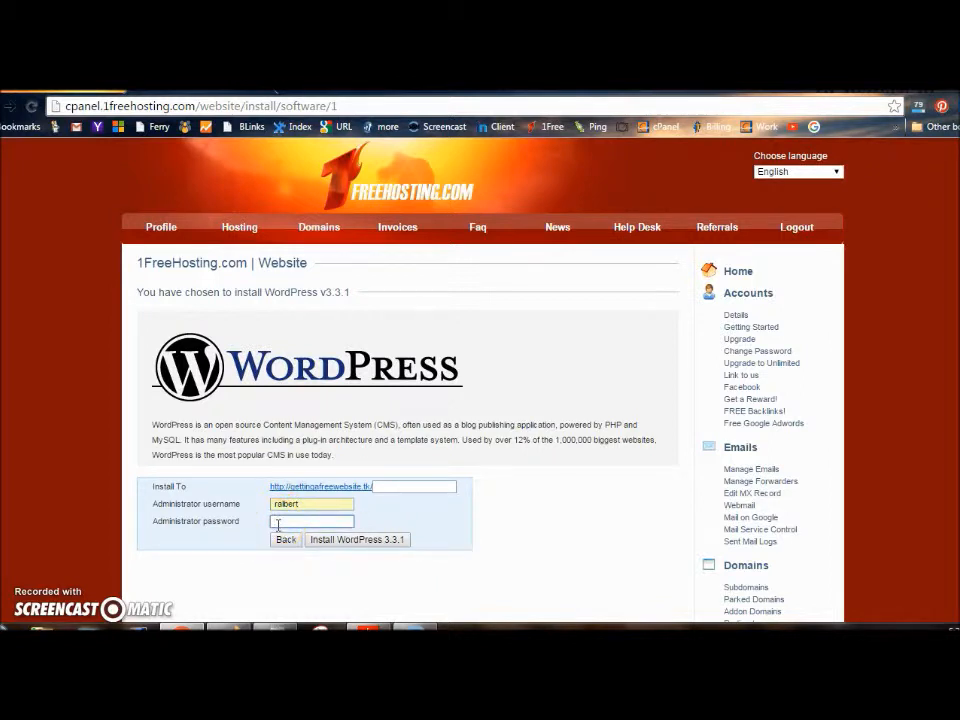
left_click(278, 522)
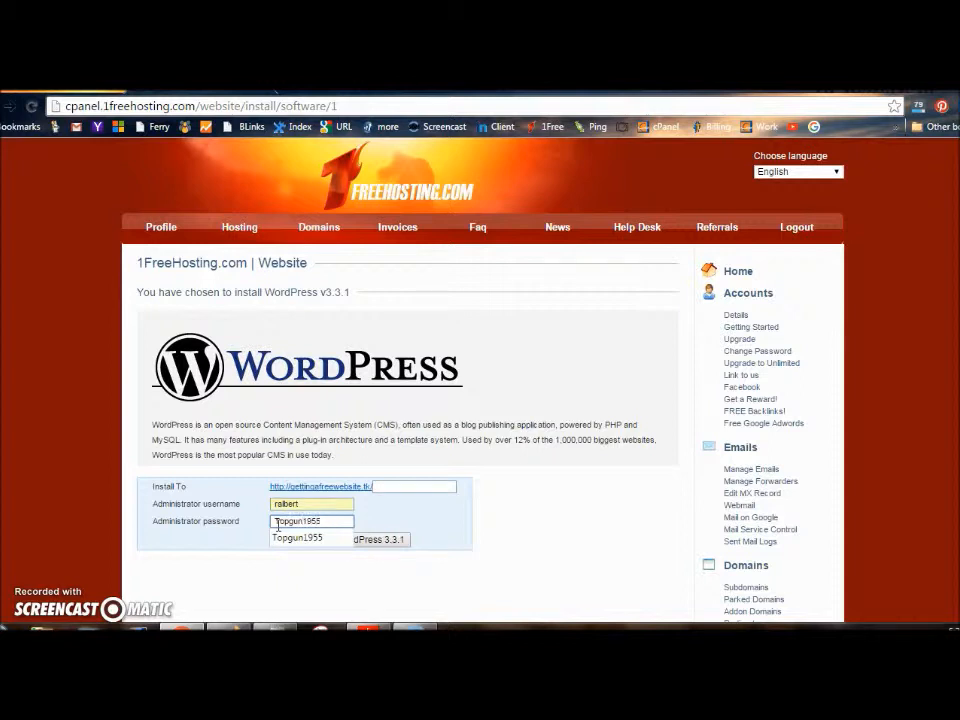
left_click(320, 572)
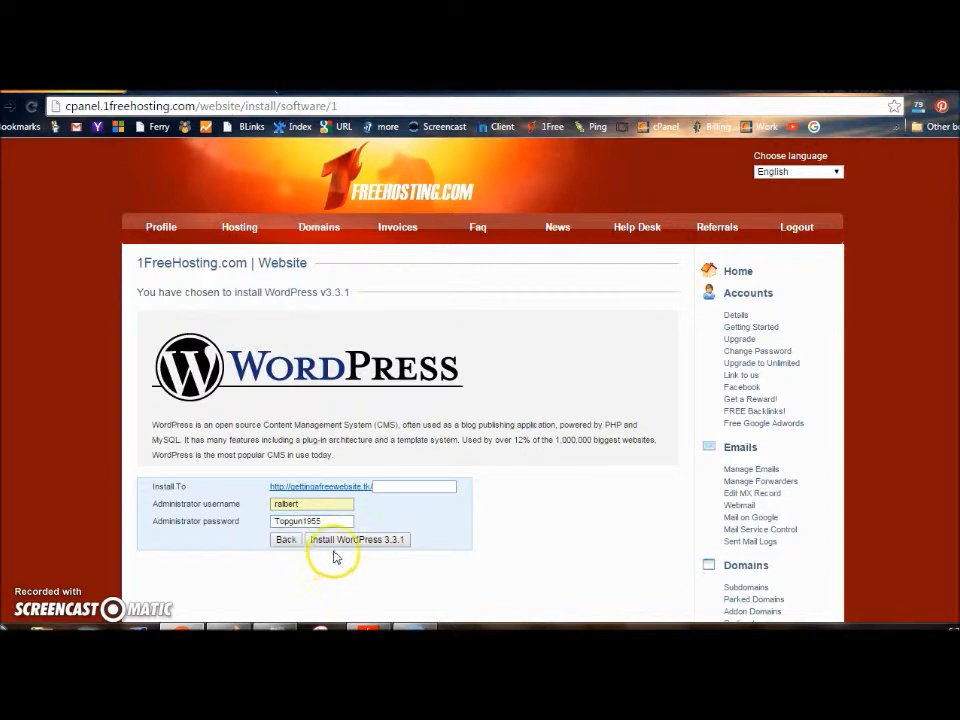
left_click(335, 542)
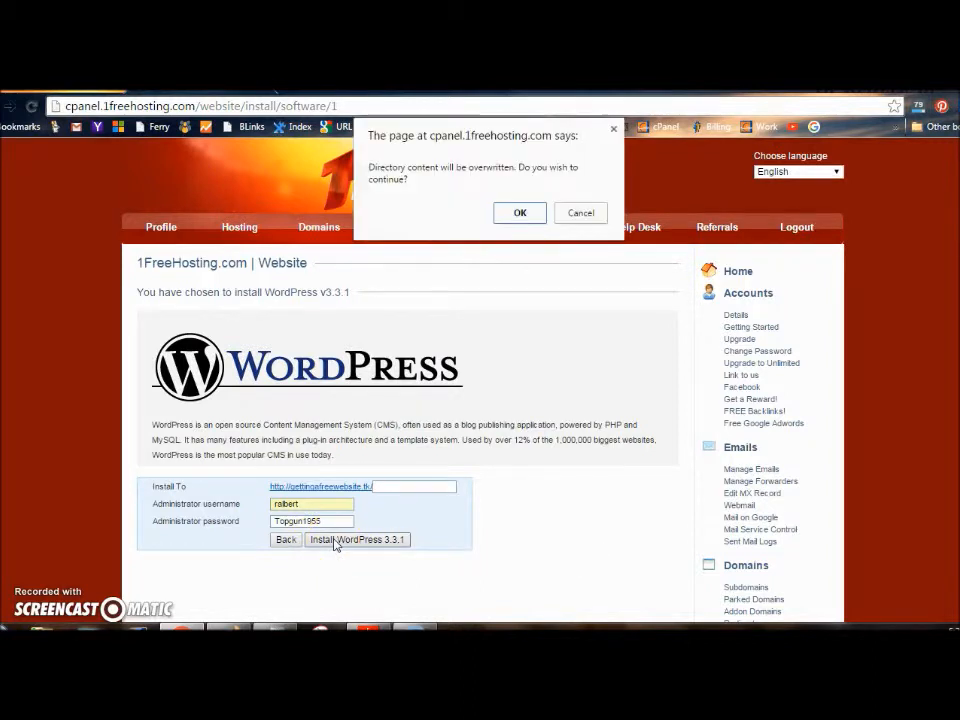
left_click(518, 213)
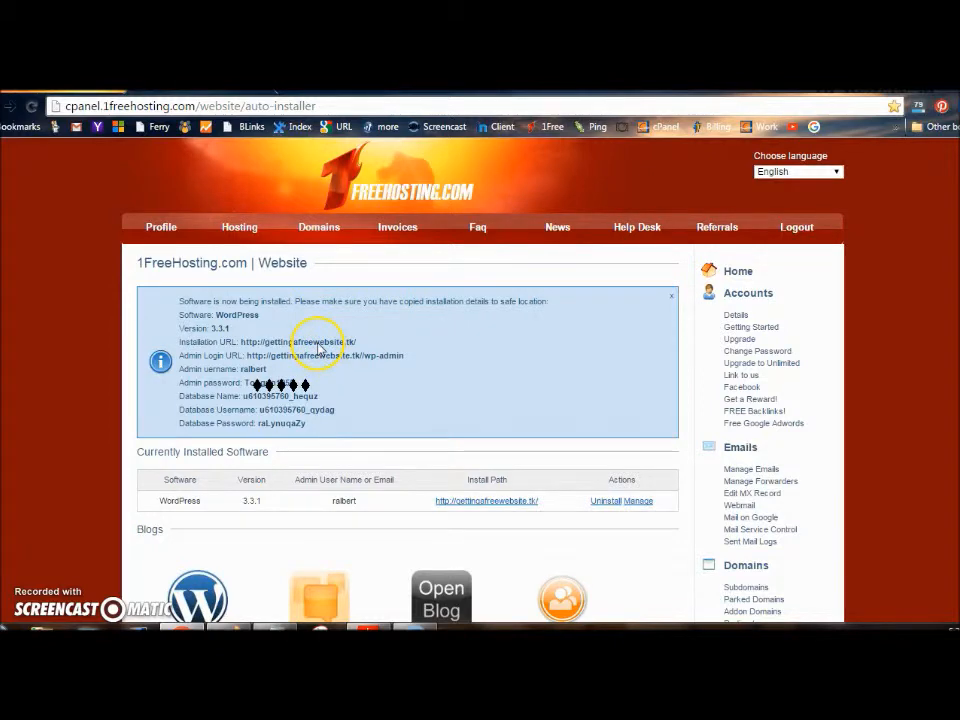
Zoom the page in and open the new WordPress blog via its Install Path link
key("ctrl+plus")
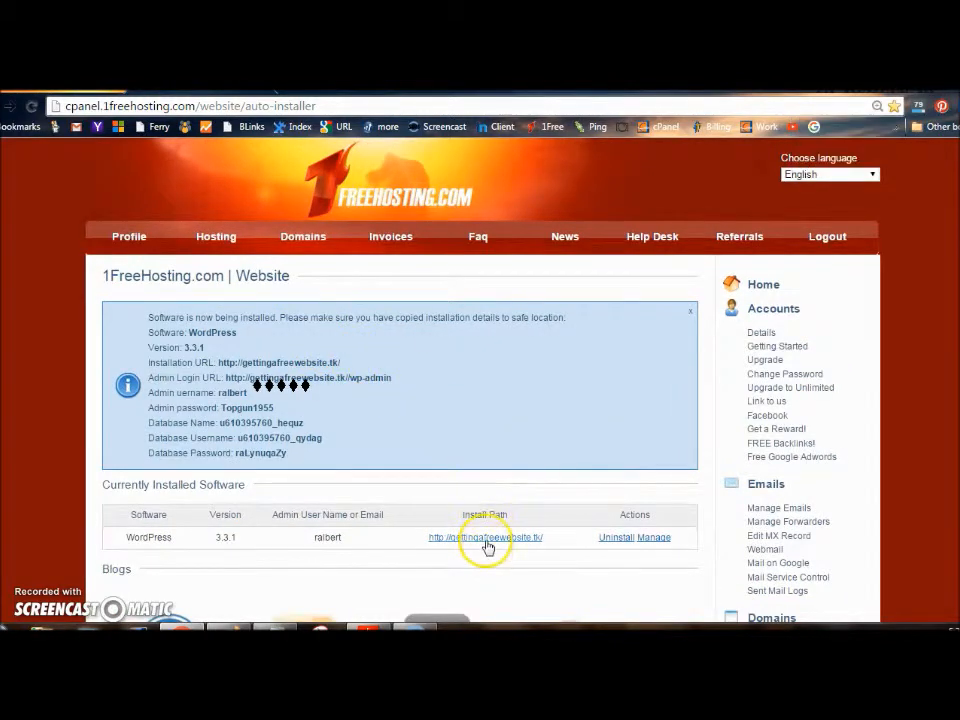
left_click(487, 540)
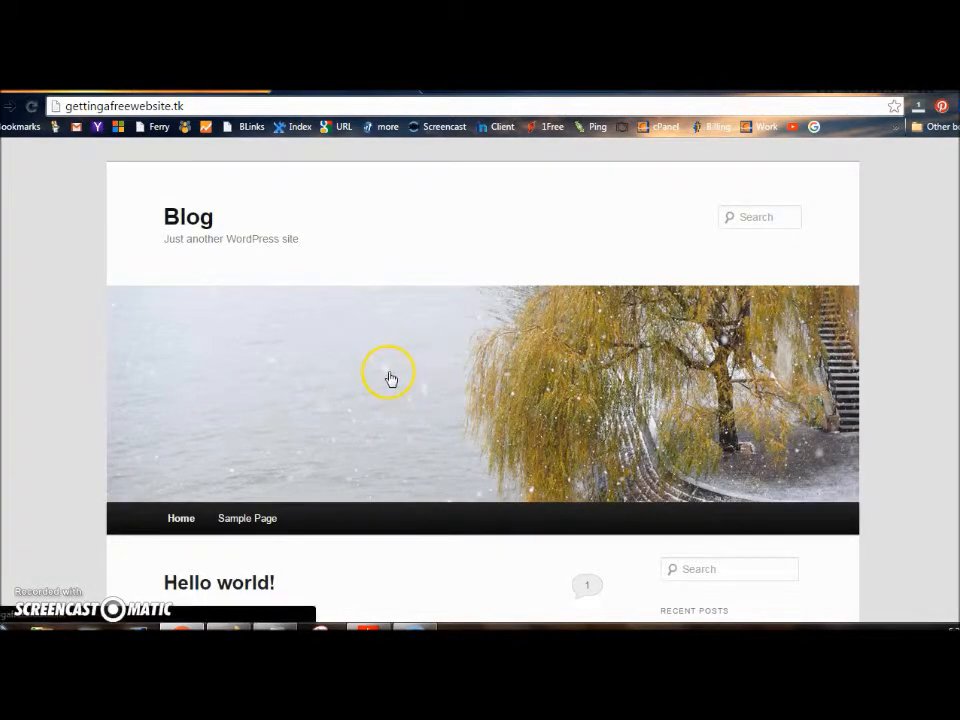
scroll(480, 380, "down", 2)
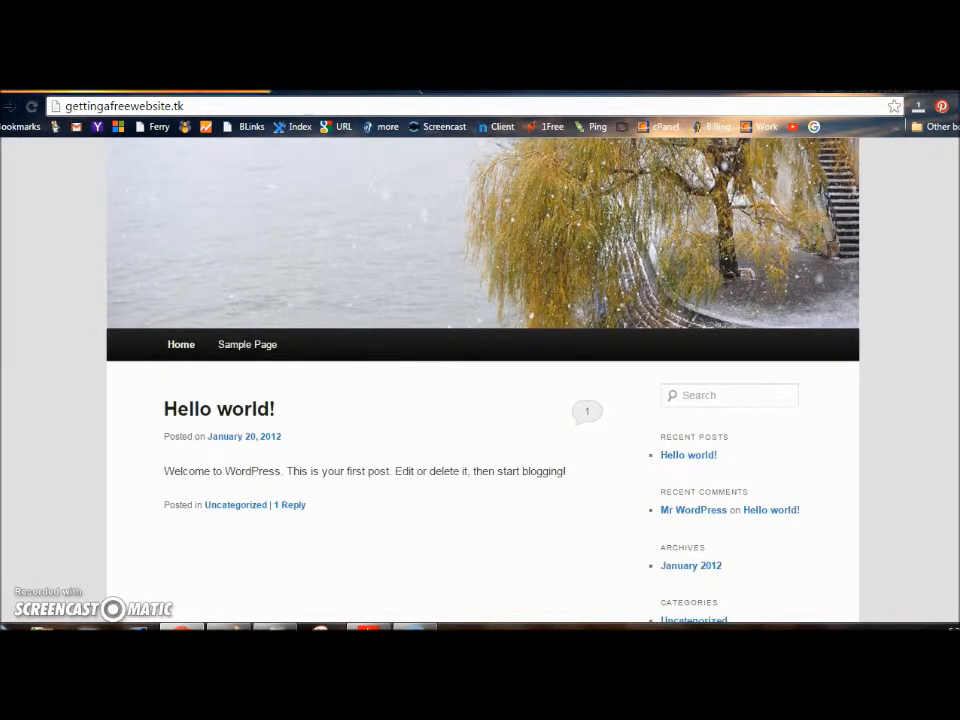
scroll(480, 380, "up", 1)
scroll(480, 380, "up", 2)
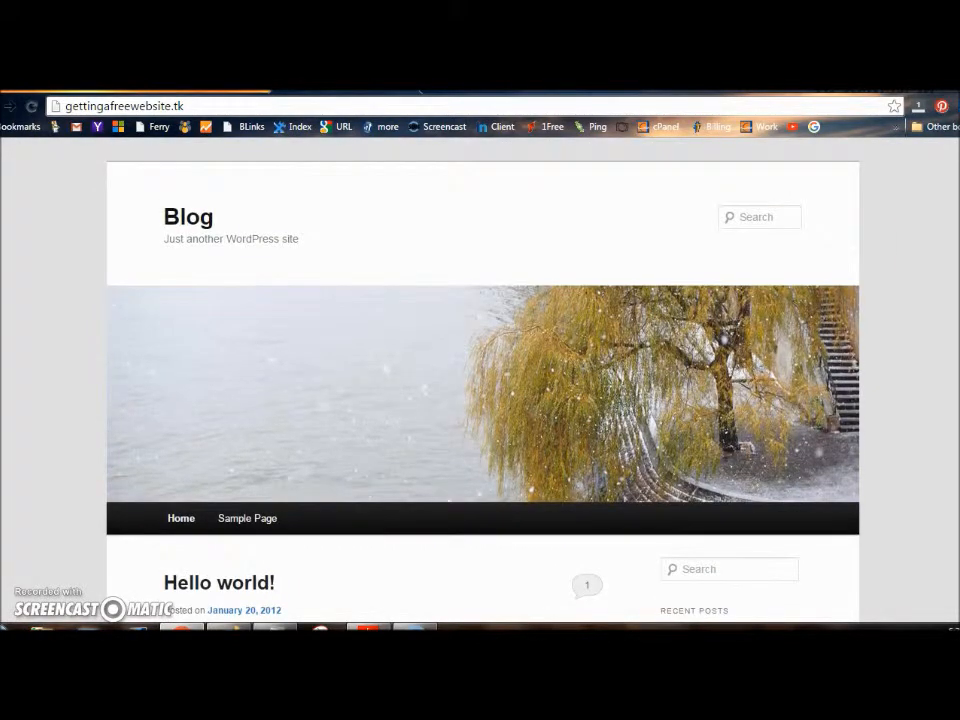
Append /wp-admin to the site address to reach the WordPress login page
left_click(223, 107)
double_click(223, 107)
left_click(223, 107)
type("/")
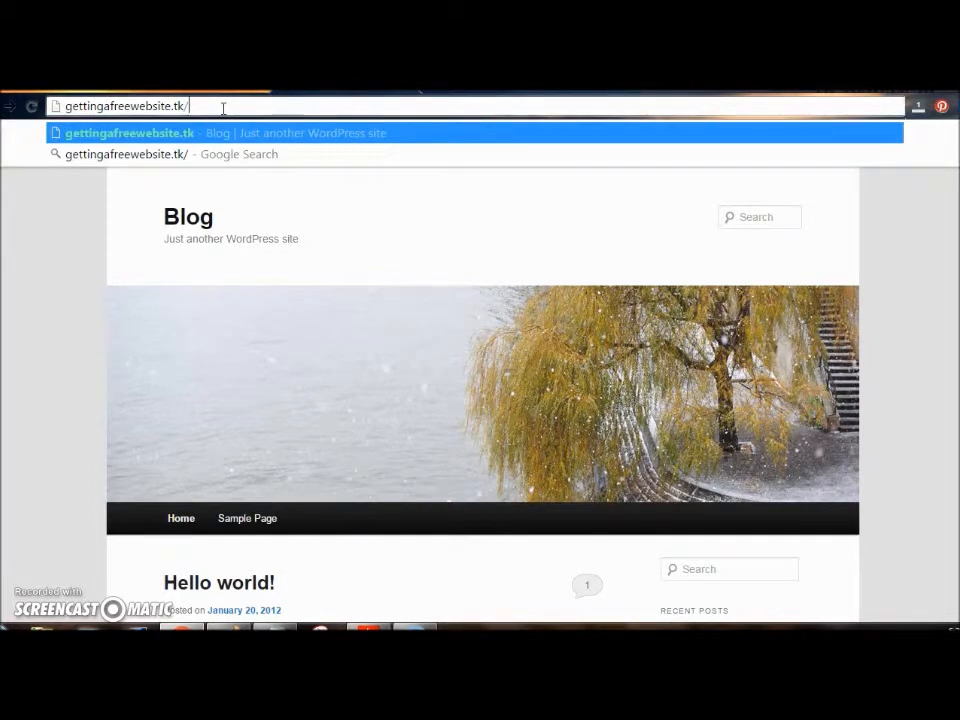
type("wp-")
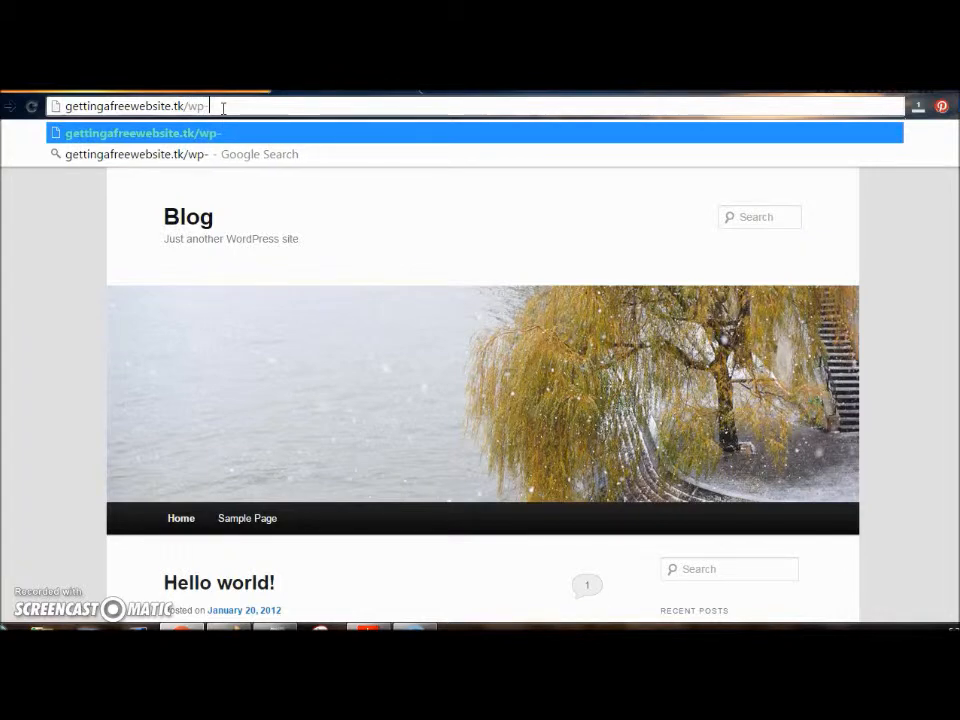
type("admin")
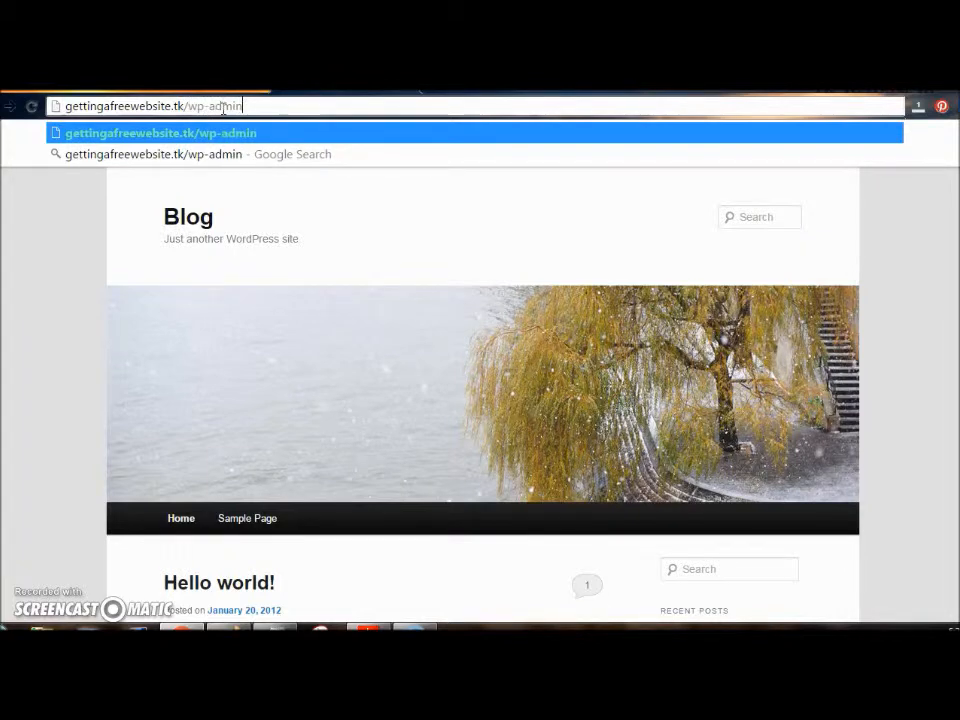
key("Return")
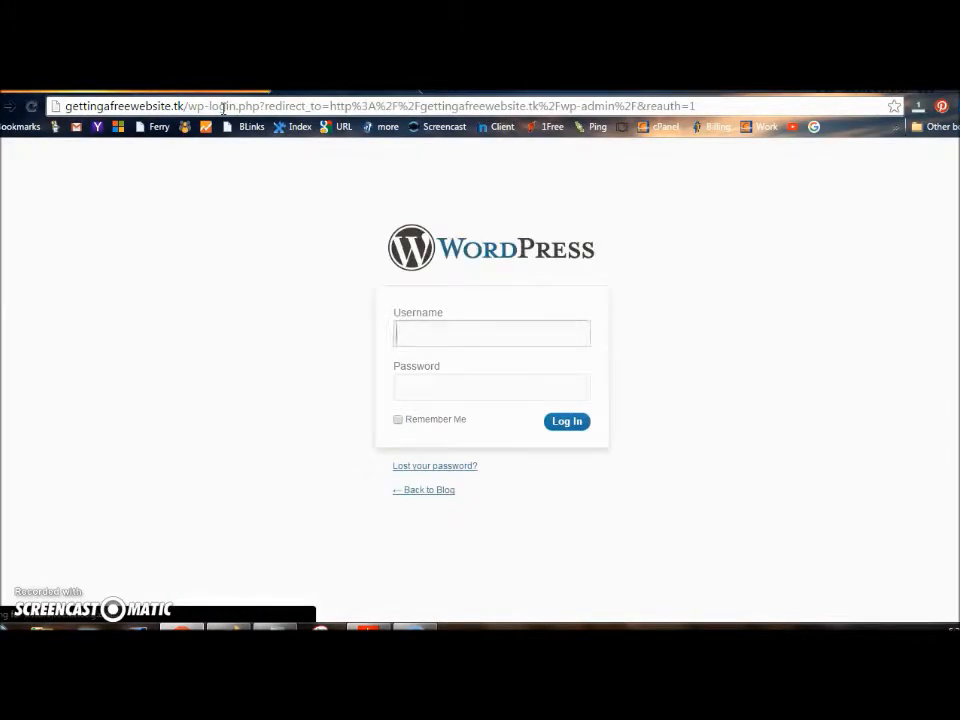
Log in with the saved admin username and password
type("ralbert")
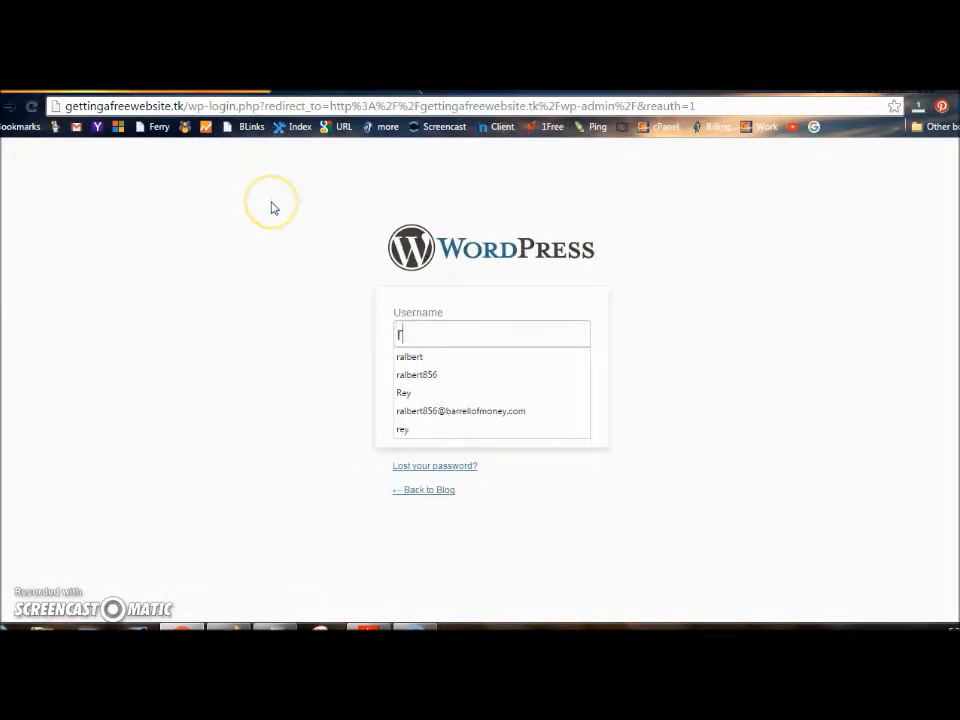
left_click(407, 358)
left_click(412, 395)
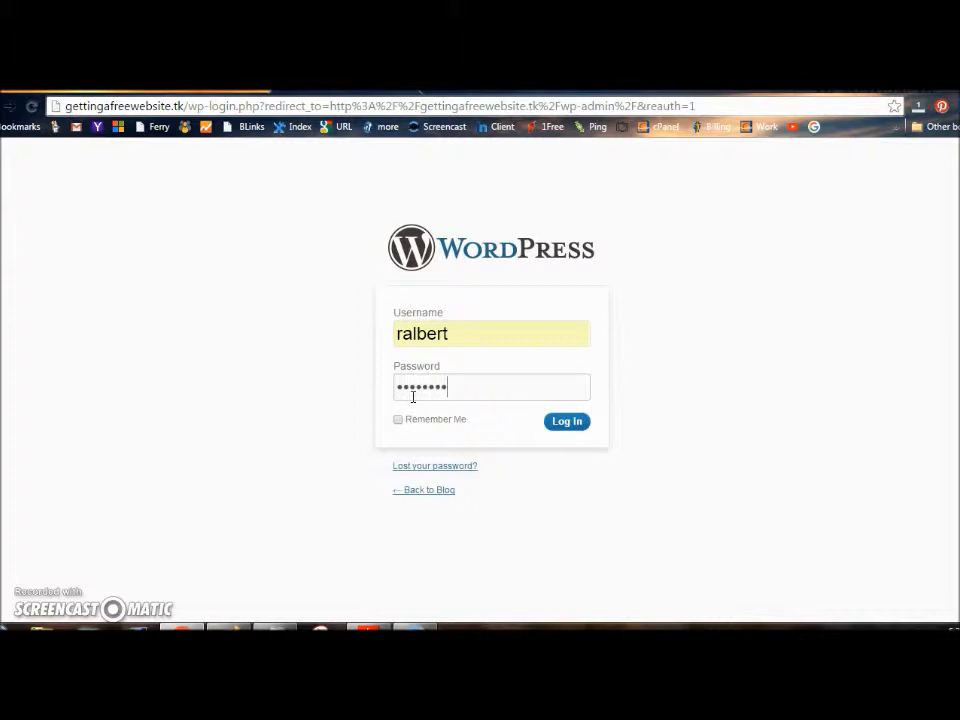
left_click(563, 424)
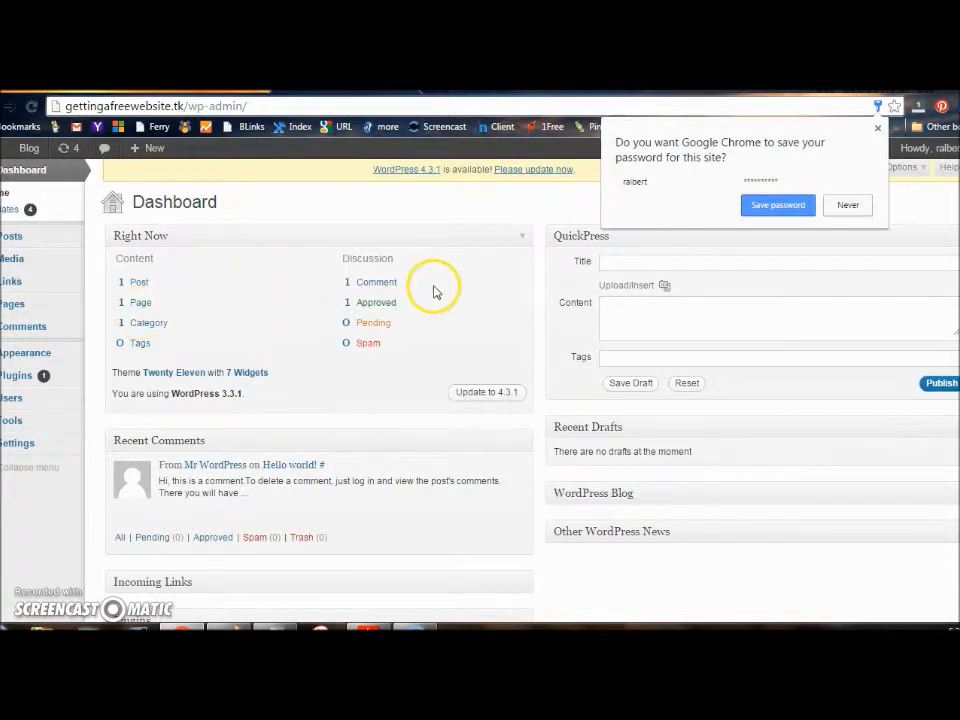
Decline Chrome's password save, then open Appearance > Background
left_click(847, 207)
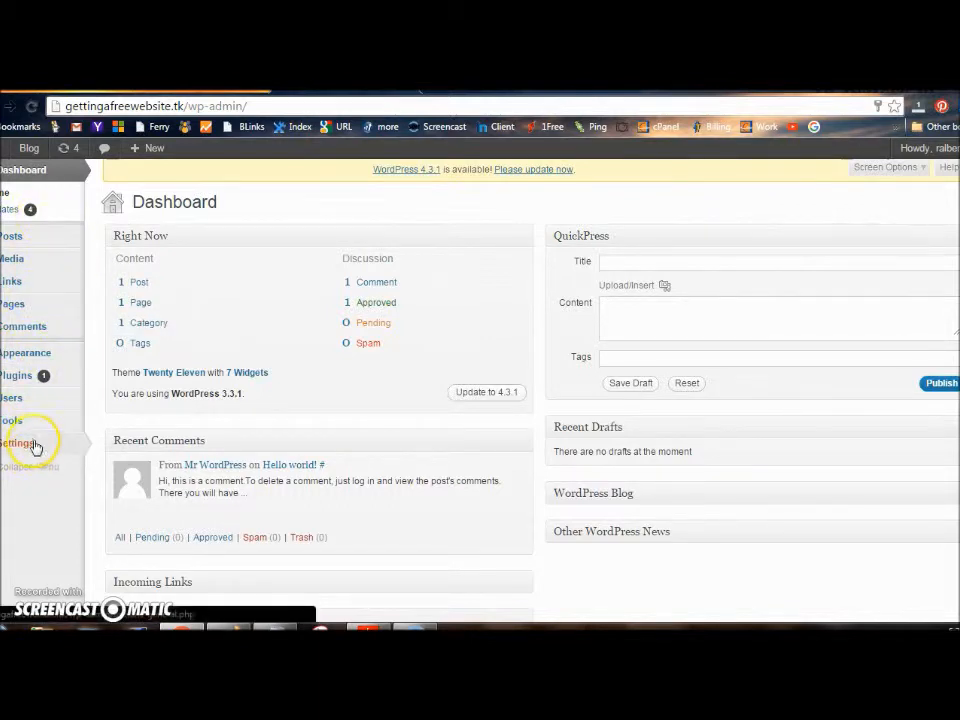
mouse_move(30, 357)
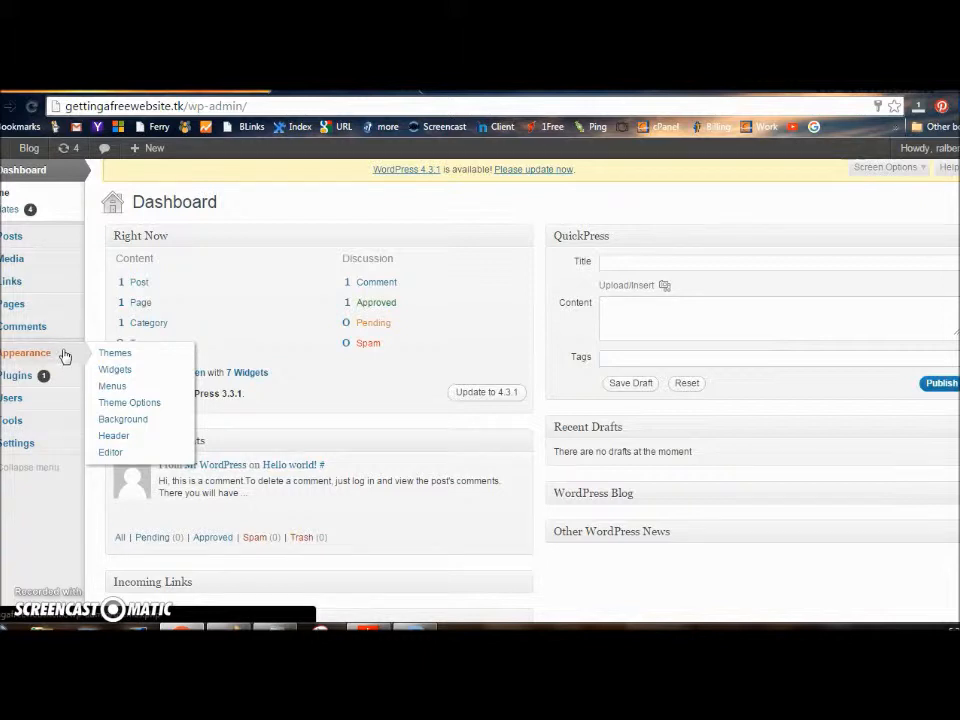
left_click(115, 404)
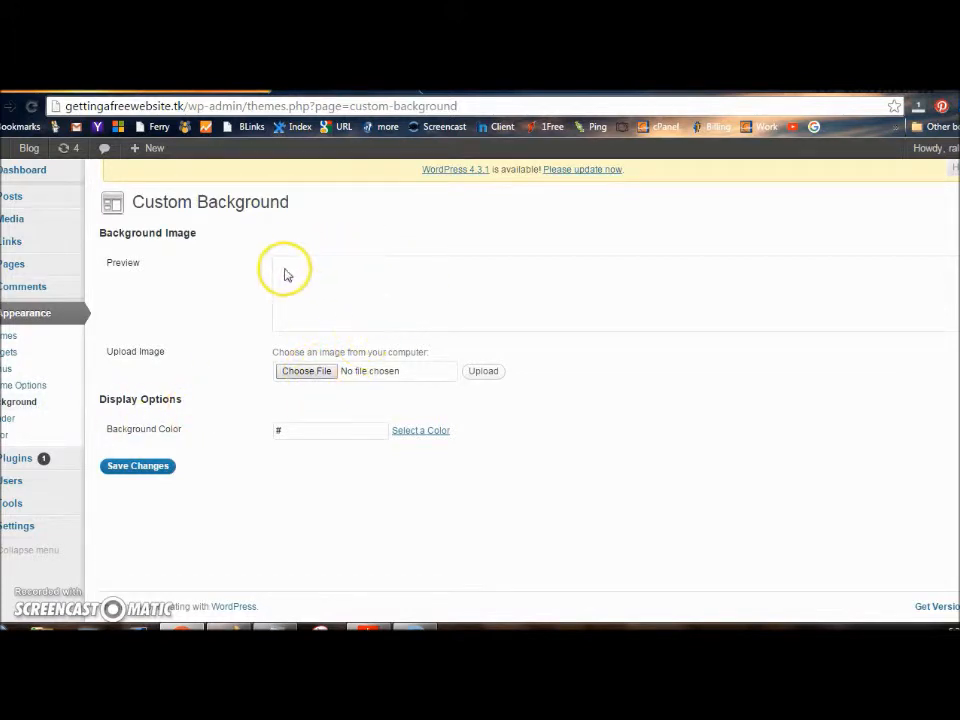
Upload banner.png from Pictures as the tiled custom background
left_click(318, 376)
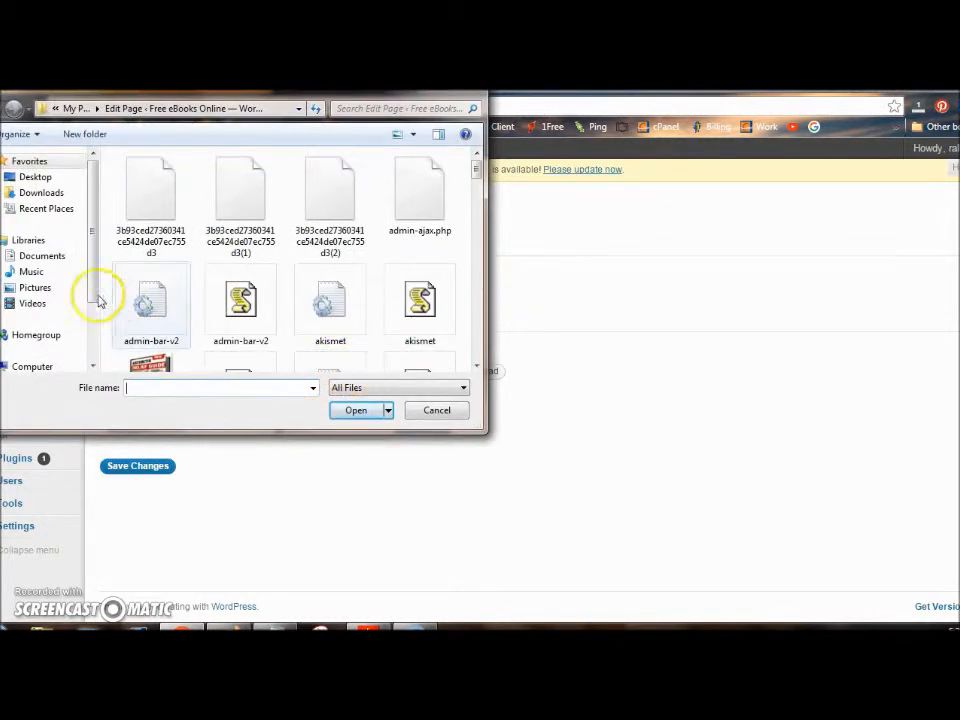
left_click(38, 287)
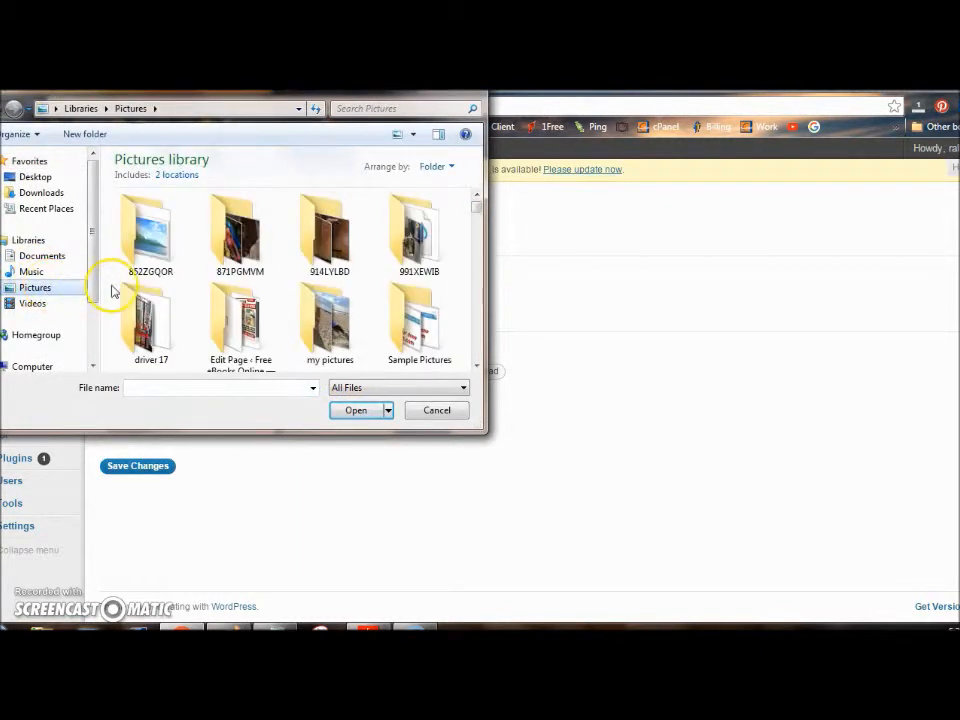
left_click(477, 366)
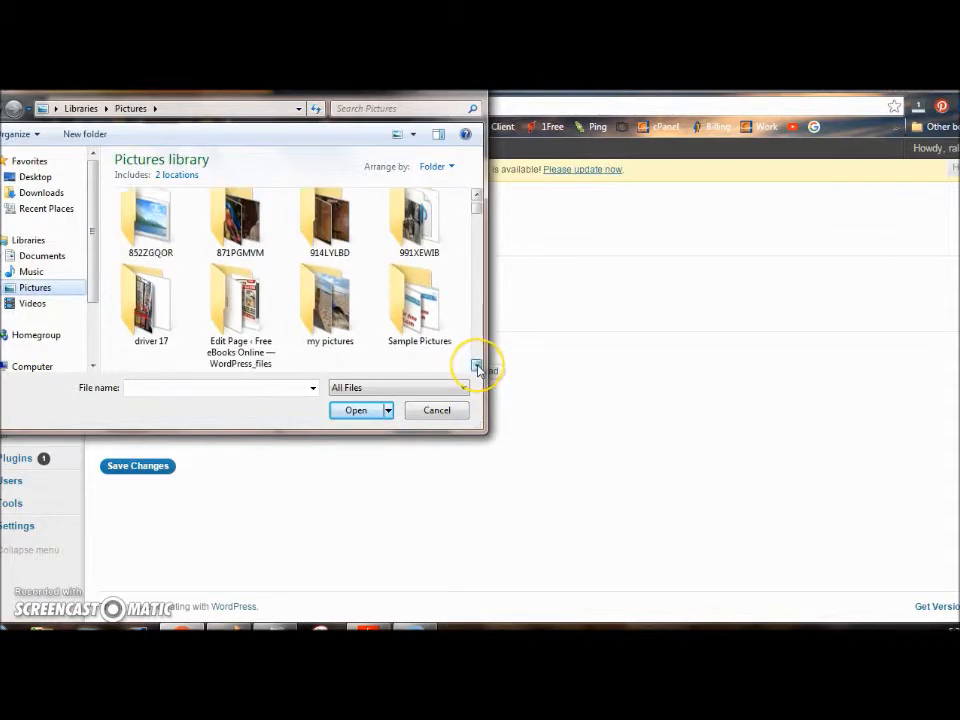
left_click(477, 366)
left_click(477, 366)
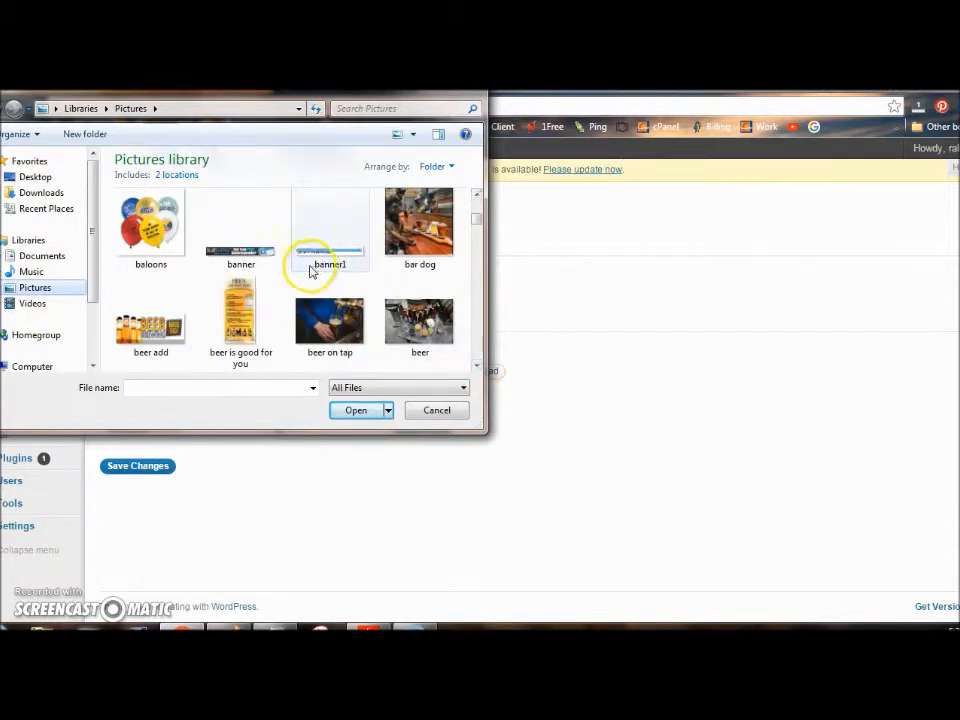
left_click(255, 255)
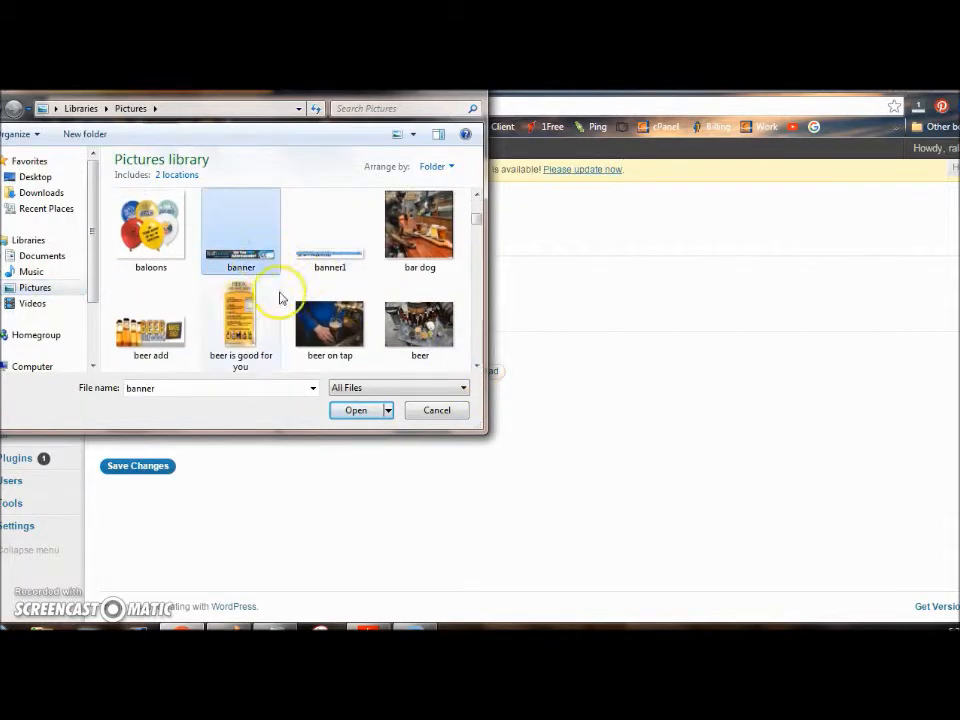
left_click(355, 409)
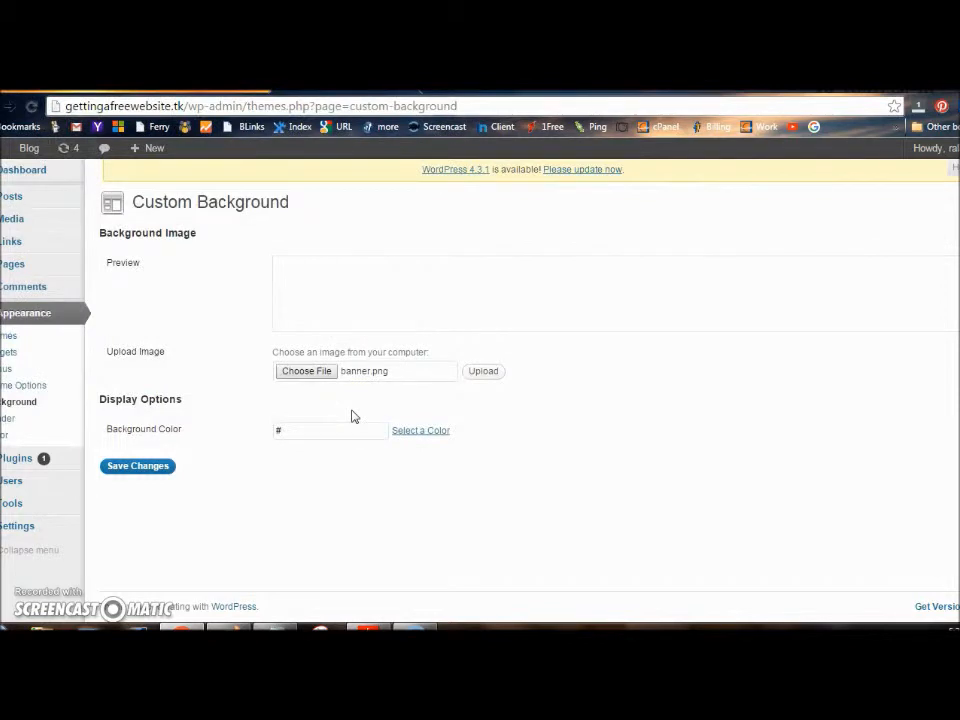
left_click(485, 373)
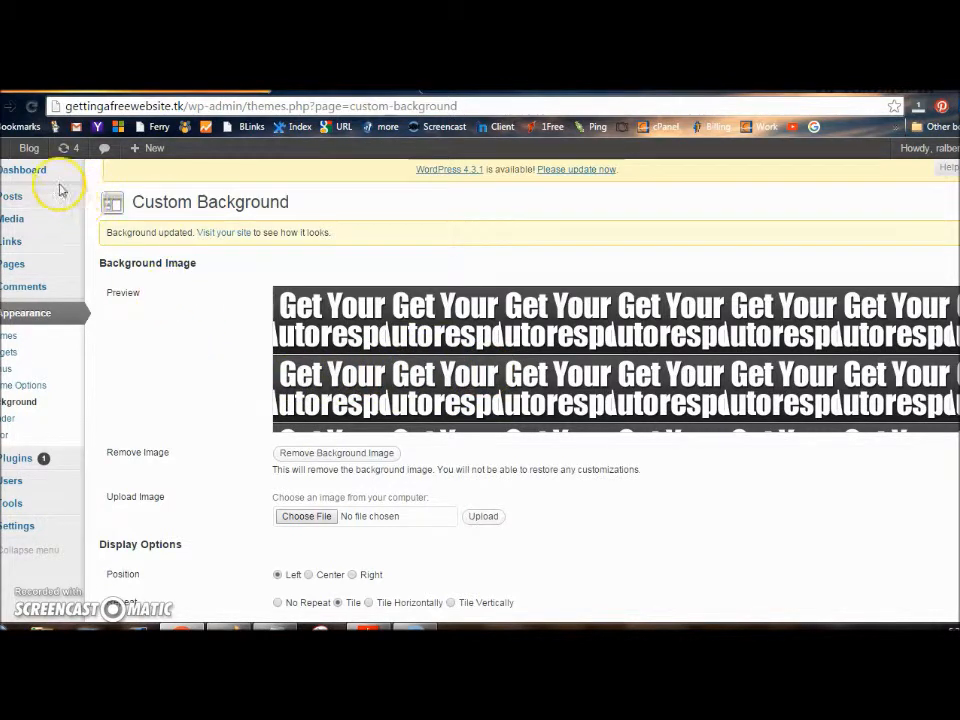
mouse_move(32, 170)
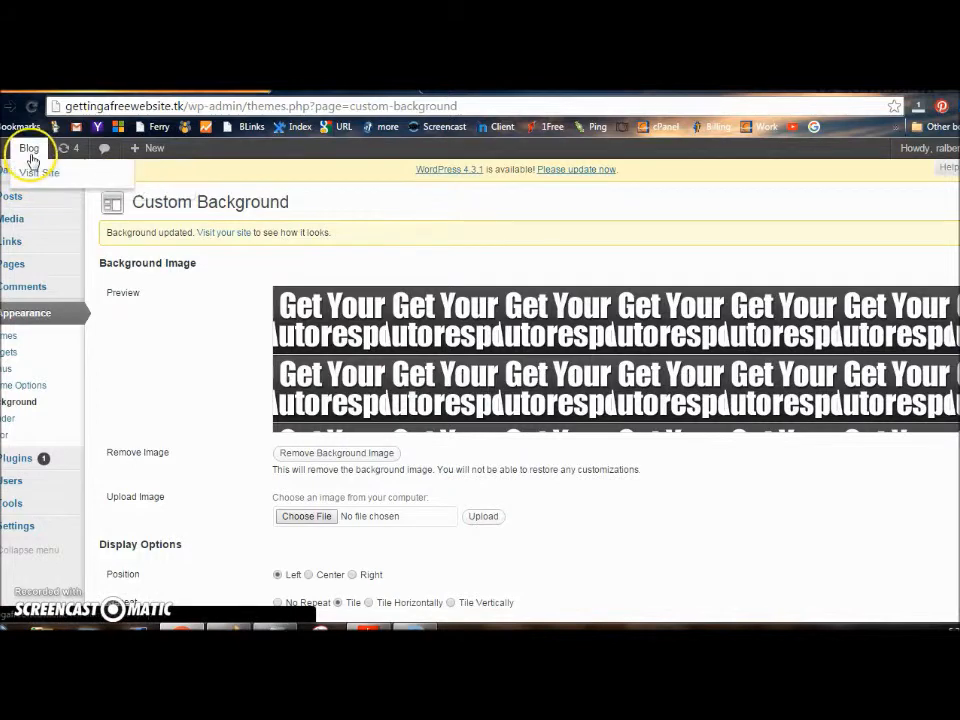
View the live site with its tiled banner background, then go to the Header settings
left_click(38, 174)
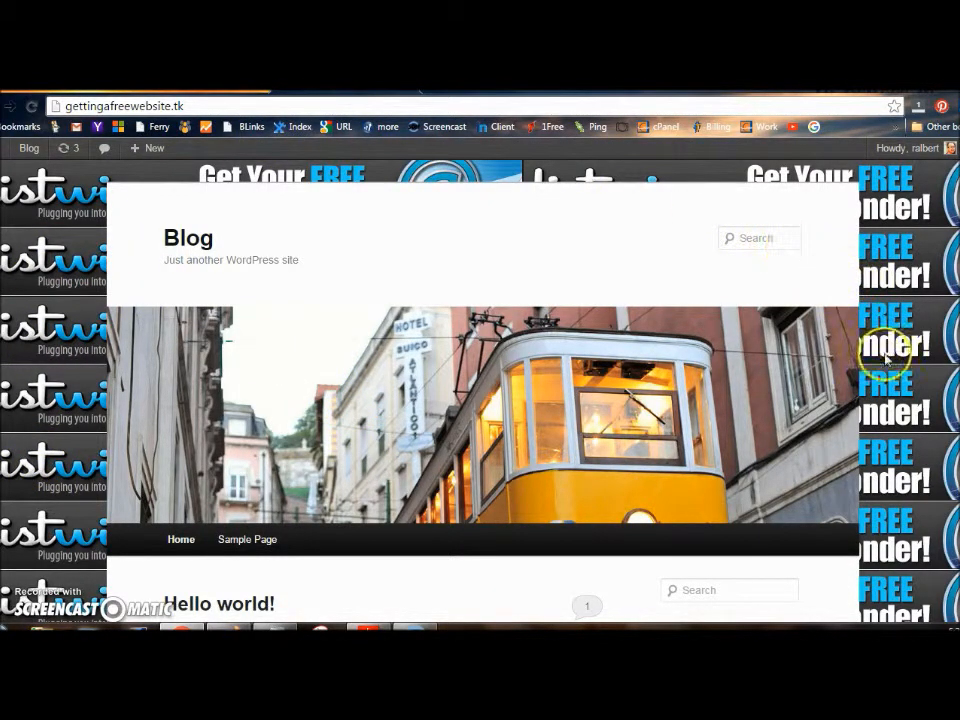
mouse_move(27, 147)
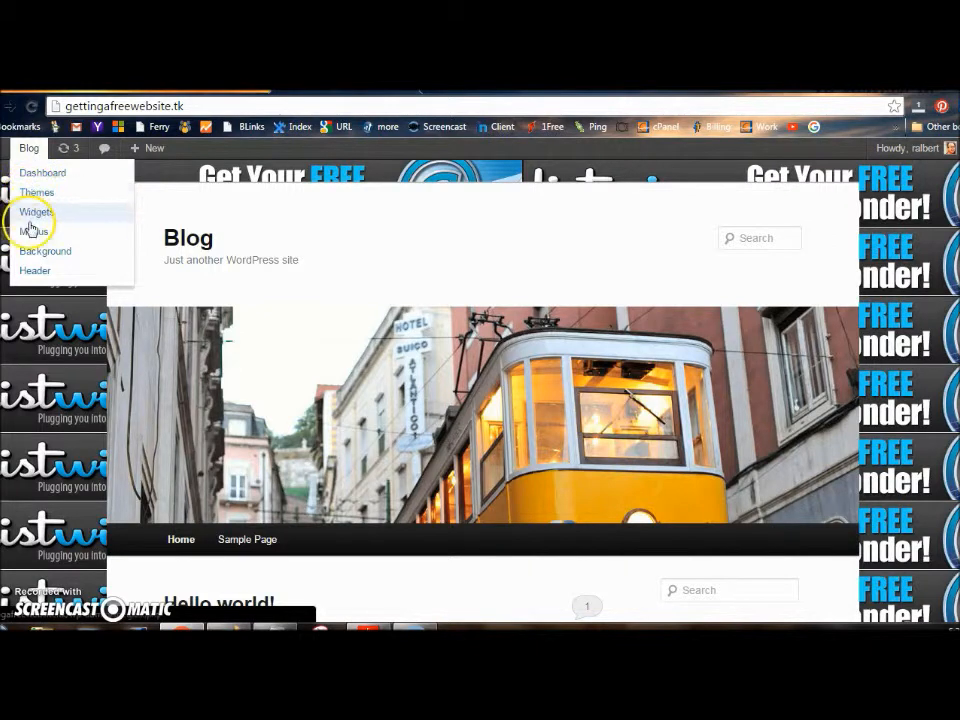
left_click(35, 272)
Upload banner1.png as the custom header, replacing the pine cone image
mouse_move(35, 282)
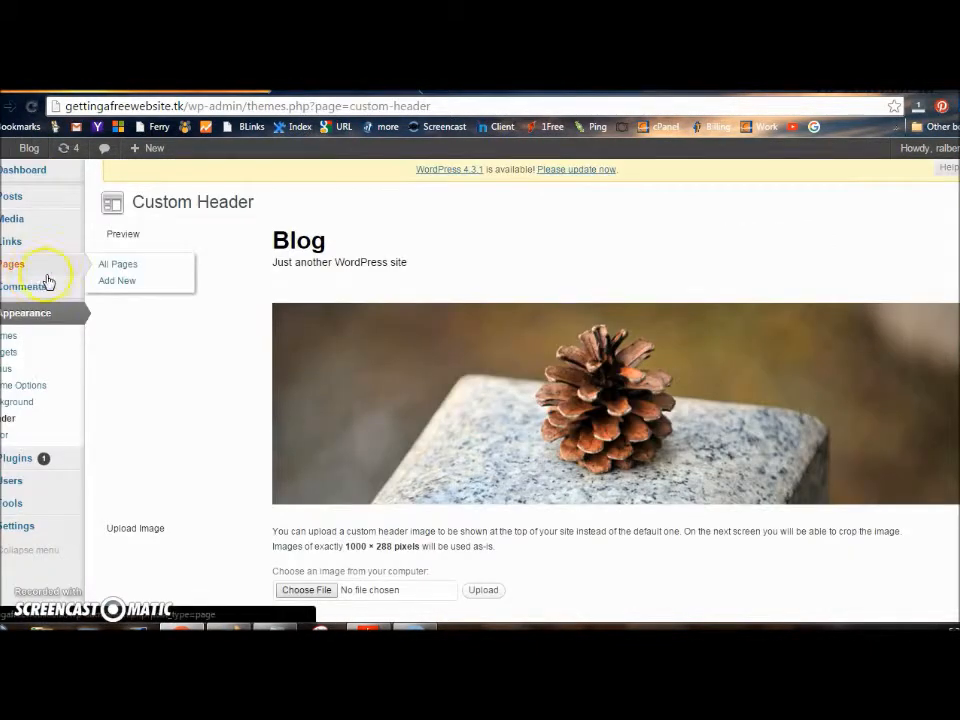
left_click(307, 590)
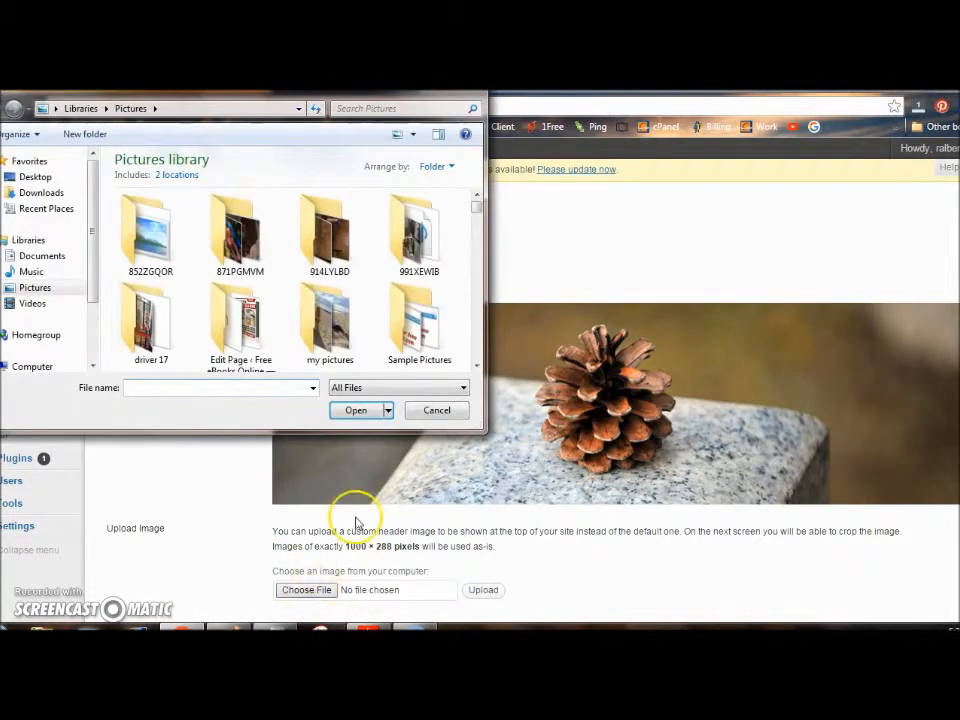
mouse_move(477, 212)
left_mouse_down()
mouse_move(488, 292)
mouse_move(477, 206)
mouse_move(480, 214)
left_mouse_up()
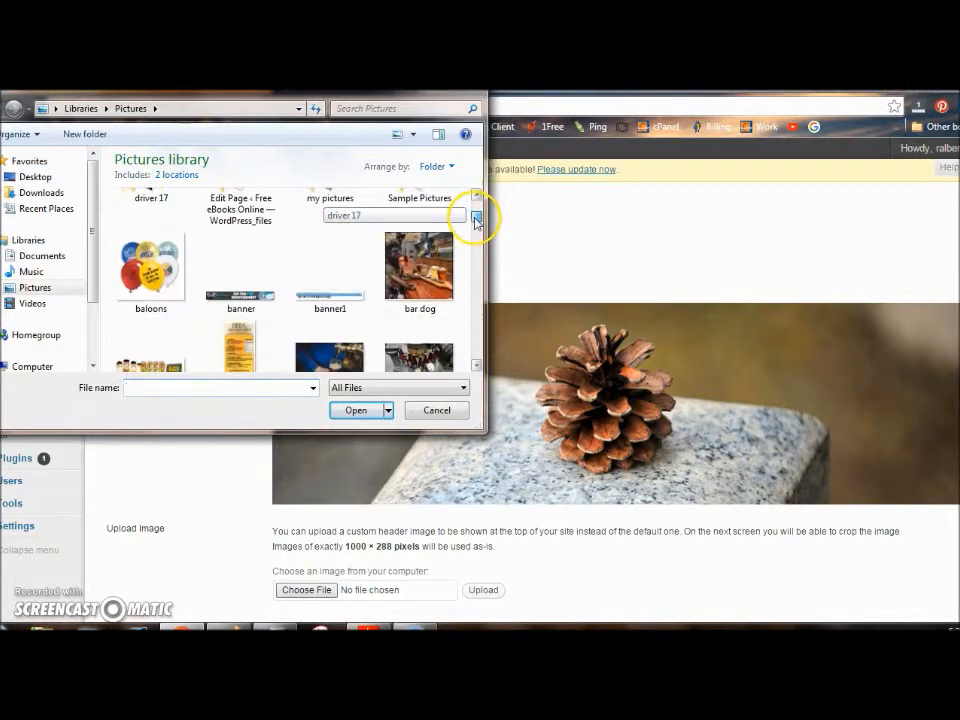
left_click(330, 297)
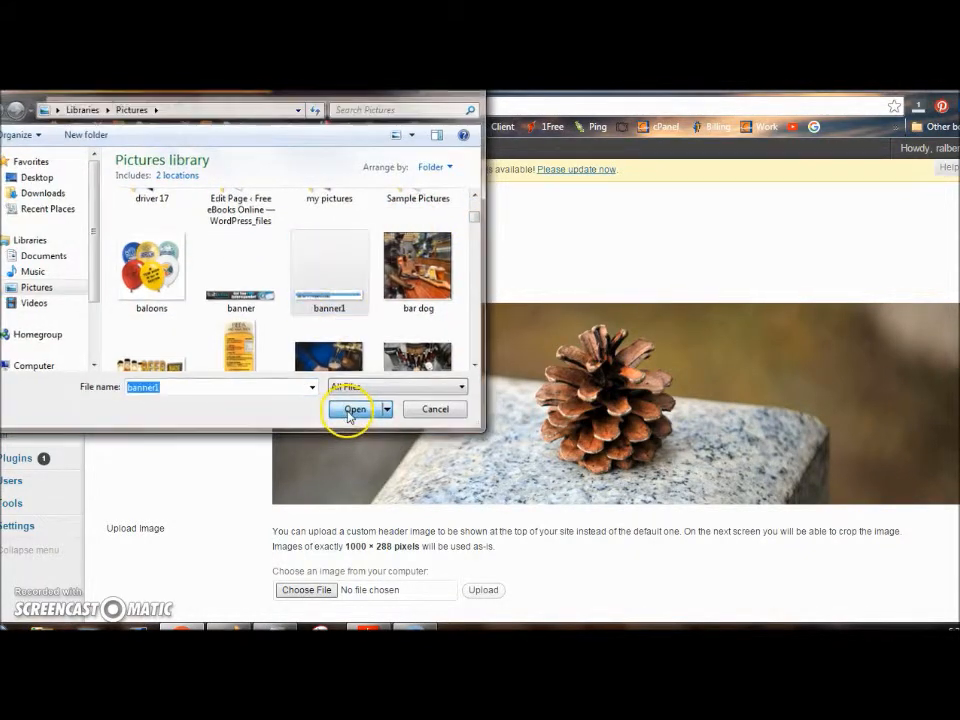
left_click(352, 411)
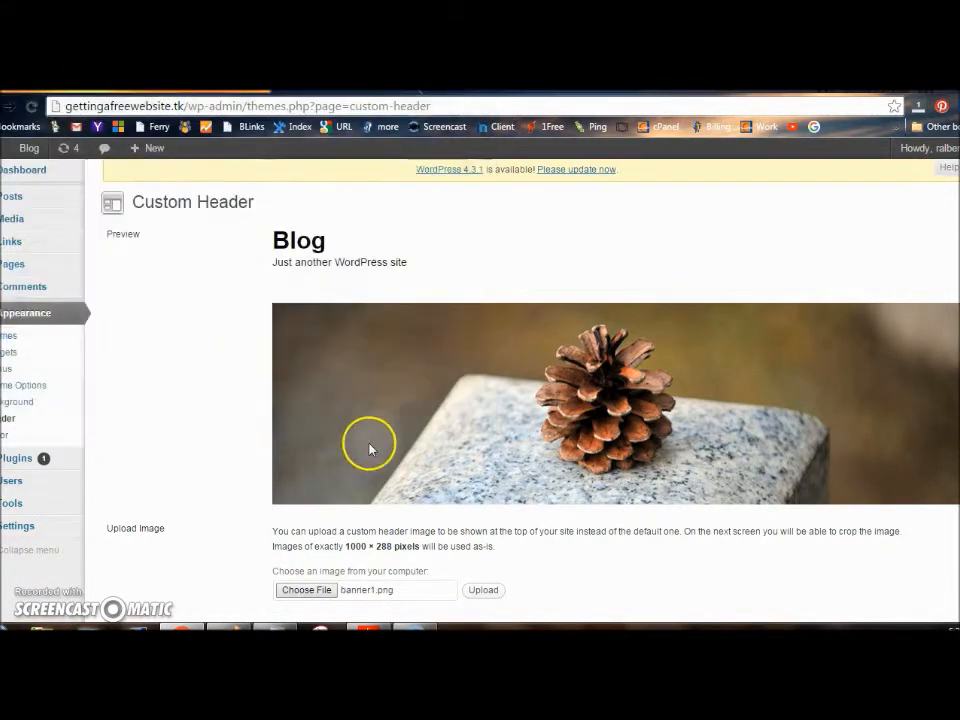
left_click(484, 590)
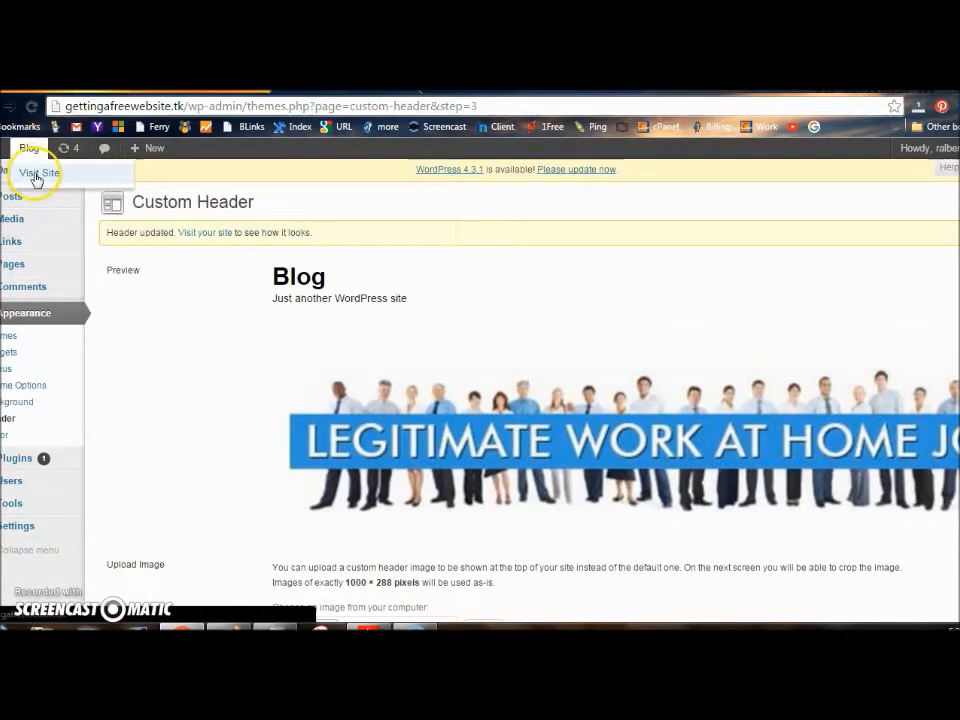
View the live front page with the new work-at-home header
left_click(37, 174)
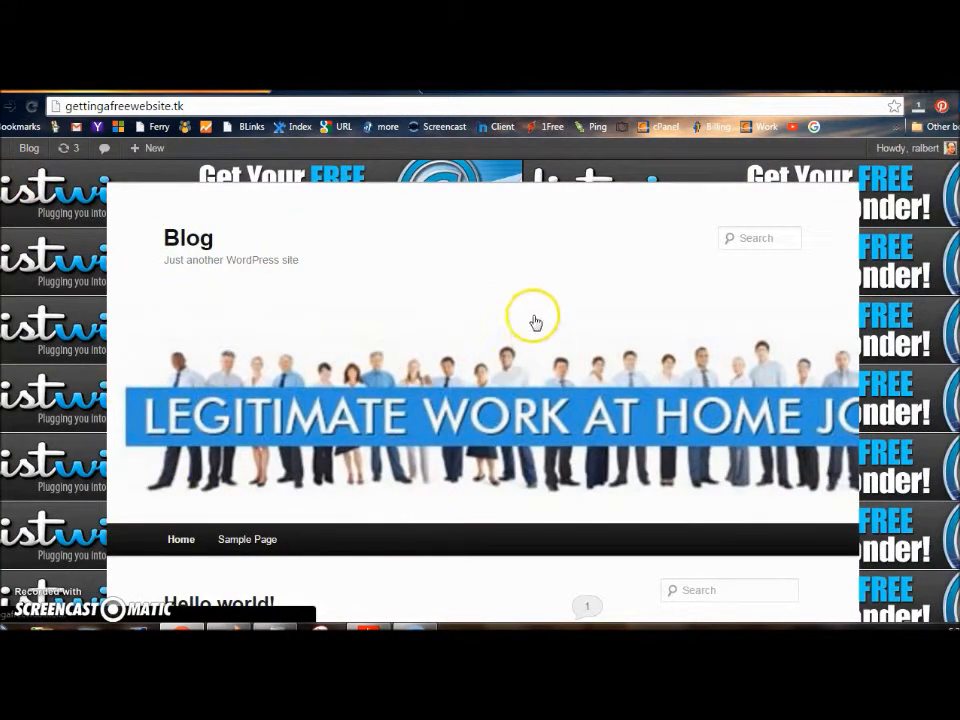
mouse_move(30, 148)
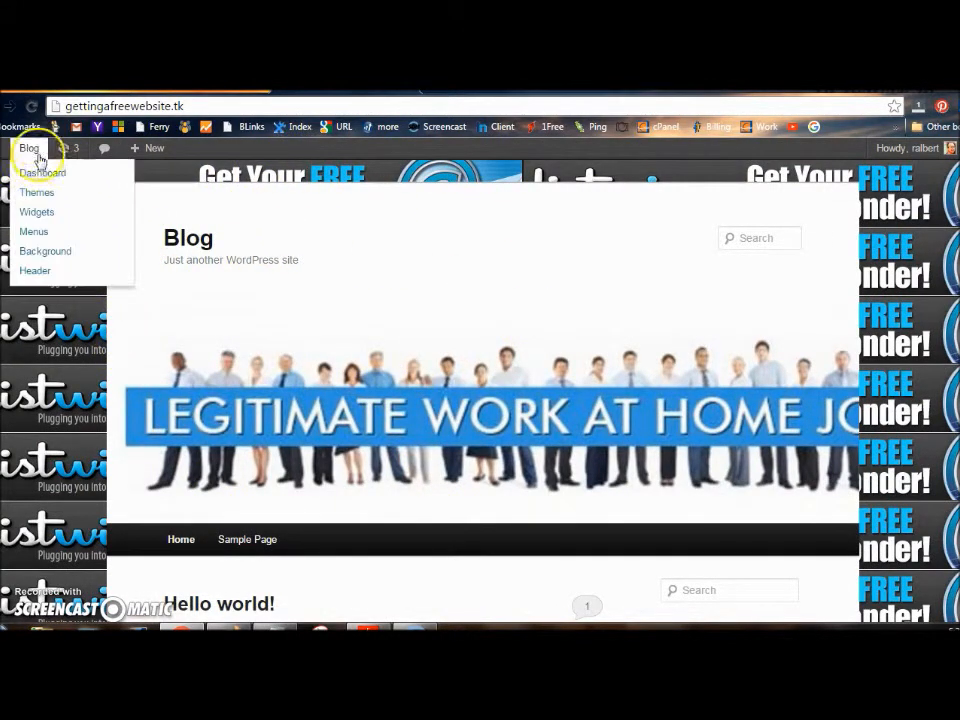